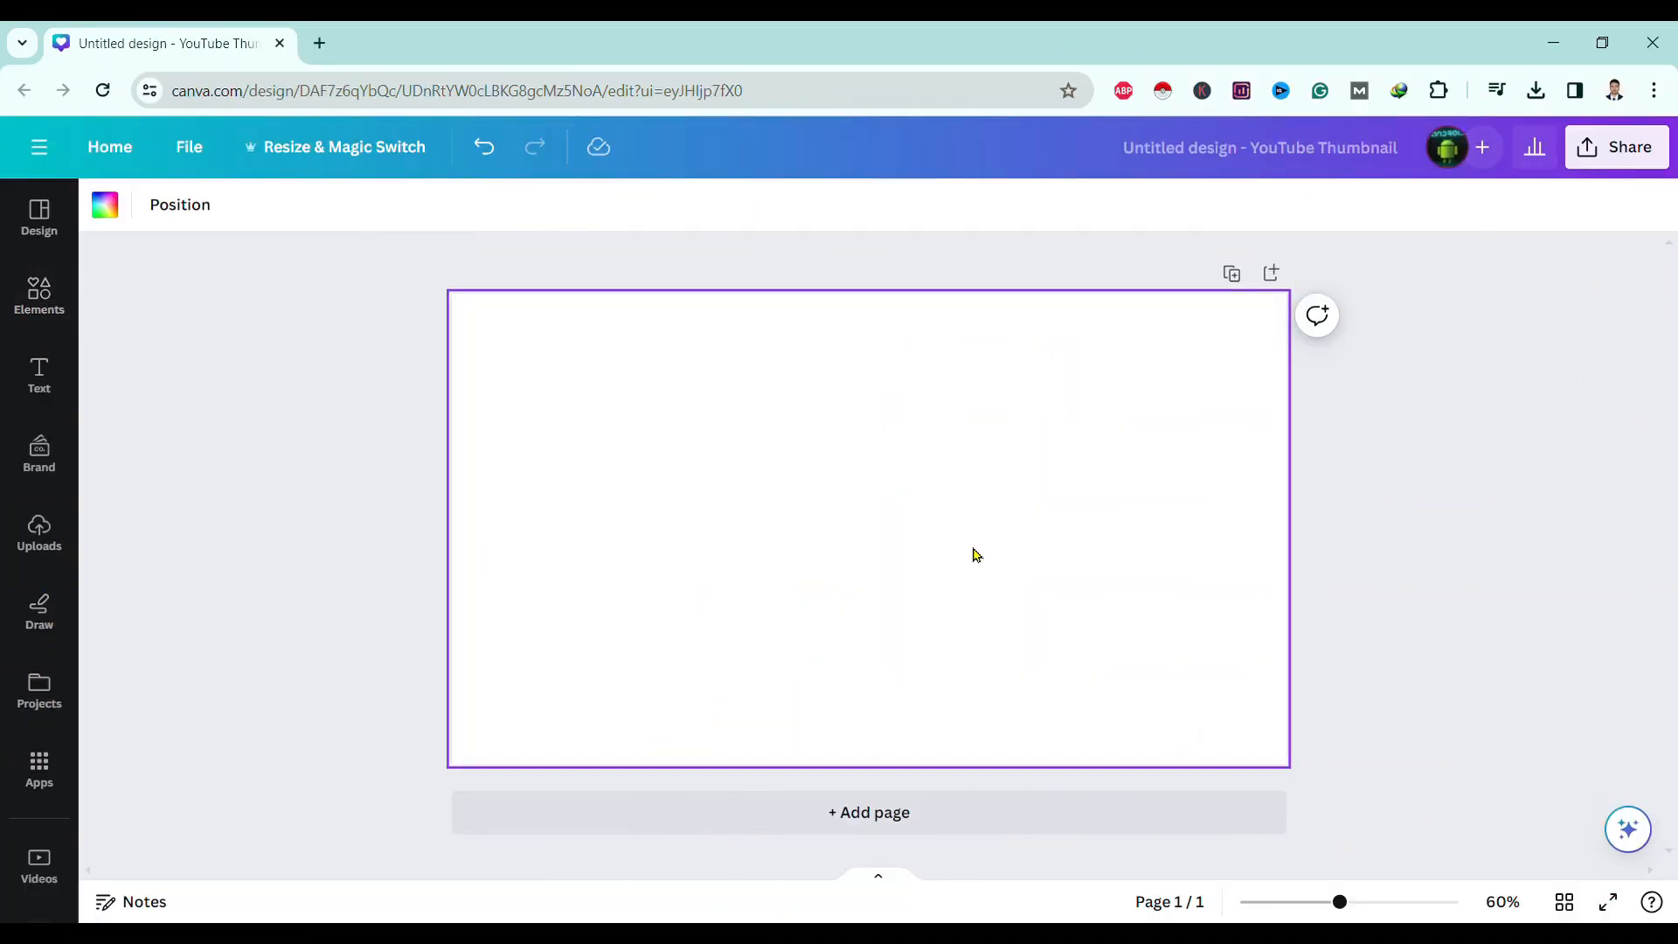
Step: Add the photographer photo from Recently used and stretch it to cover page 1
click(40, 297)
click(288, 411)
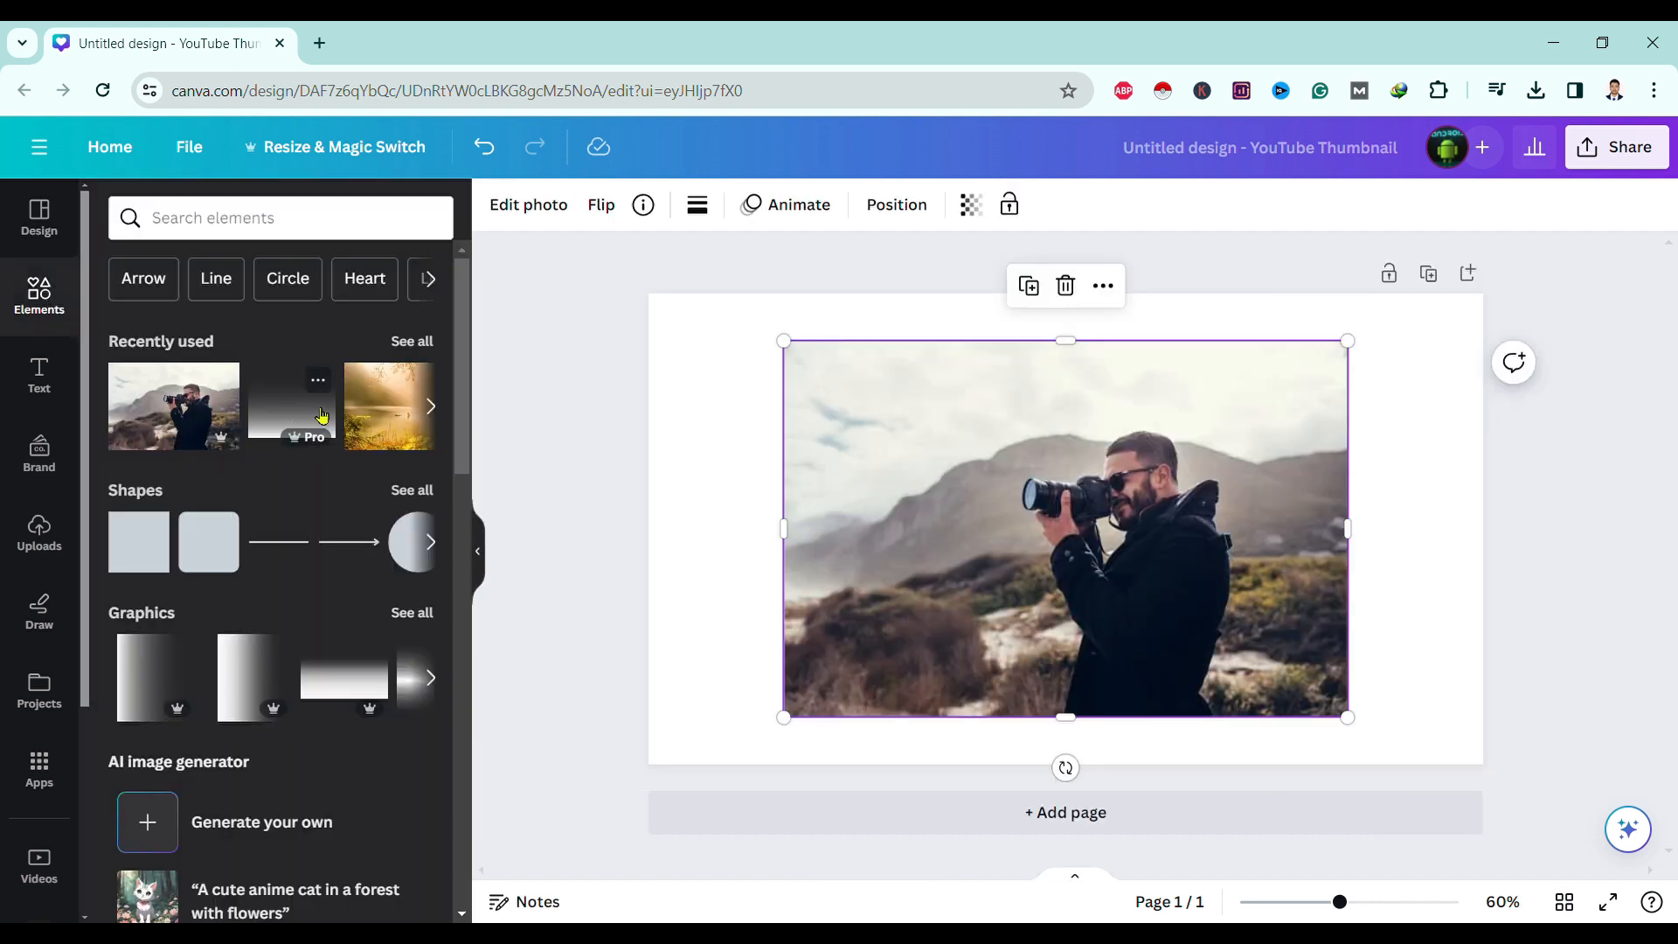
drag(1062, 524, 928, 480)
drag(1229, 668, 1409, 734)
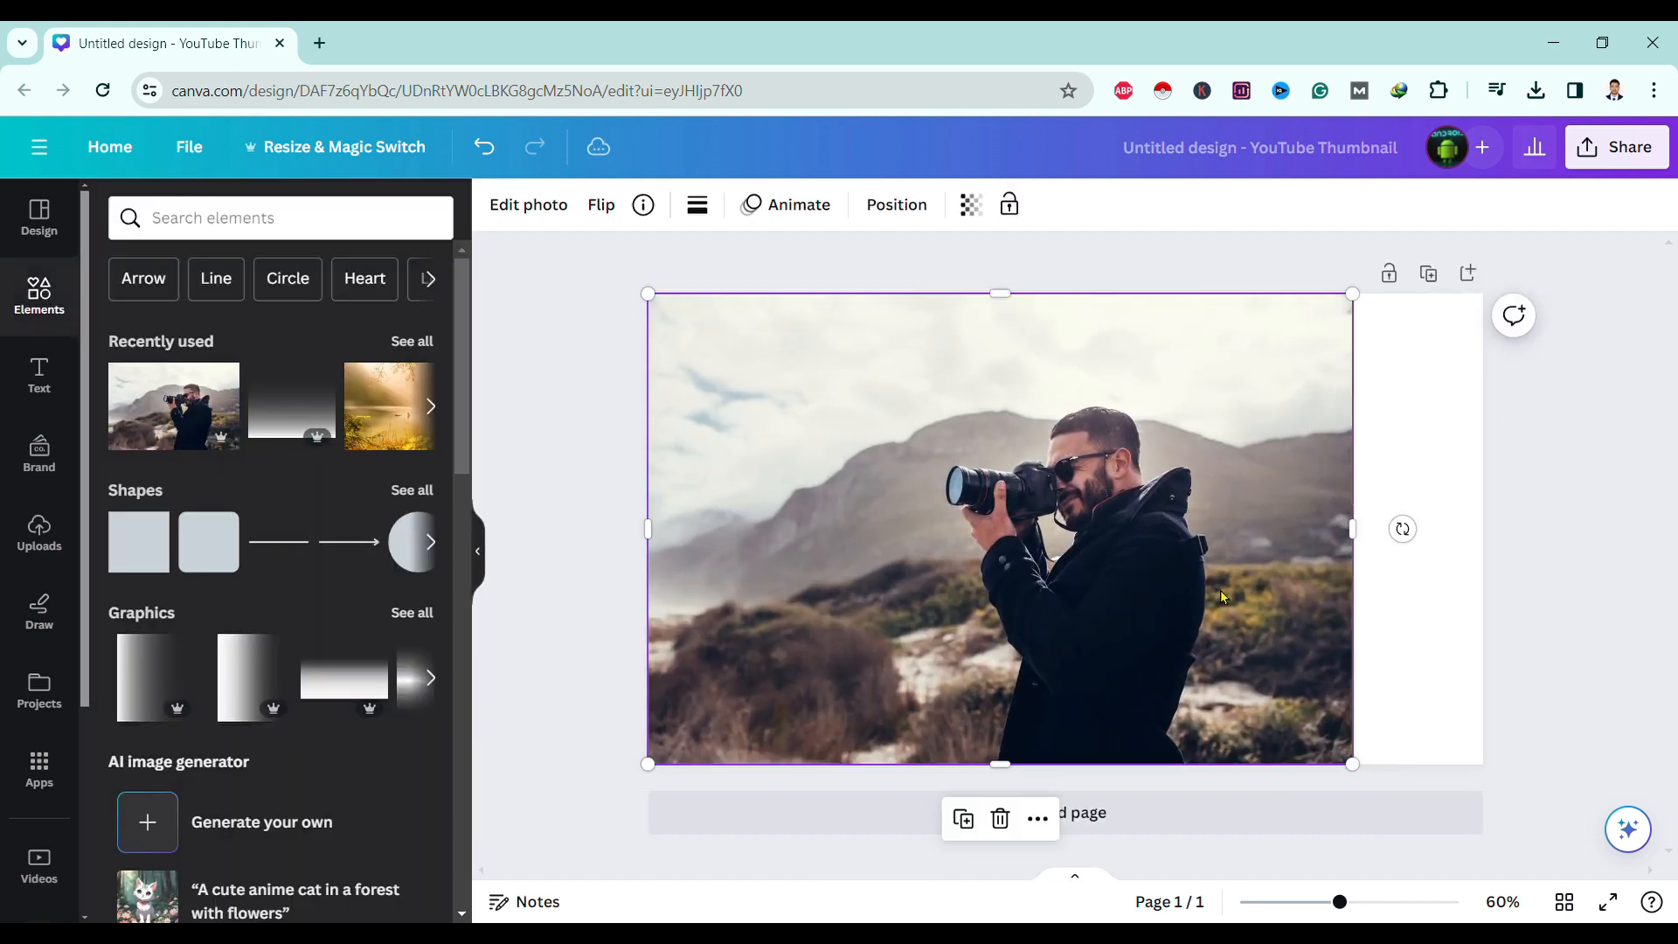
drag(1174, 564, 1144, 527)
mouse_move(1330, 725)
mouse_down()
mouse_move(1504, 842)
mouse_move(1491, 831)
mouse_up()
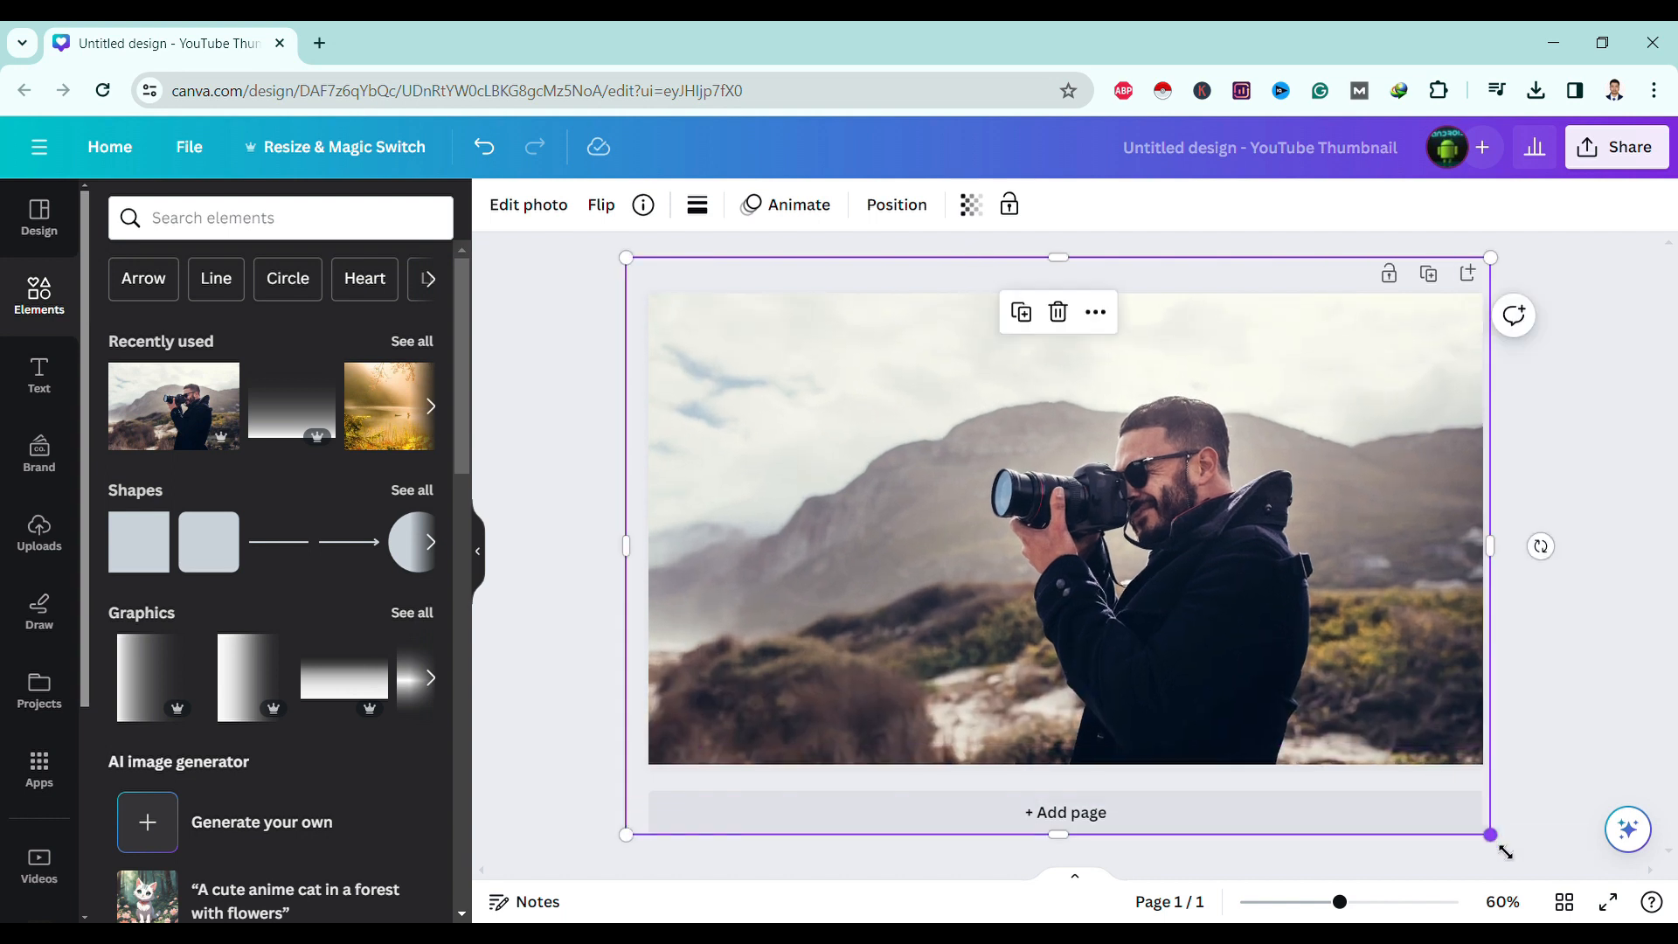
drag(1311, 589, 1311, 575)
click(1385, 250)
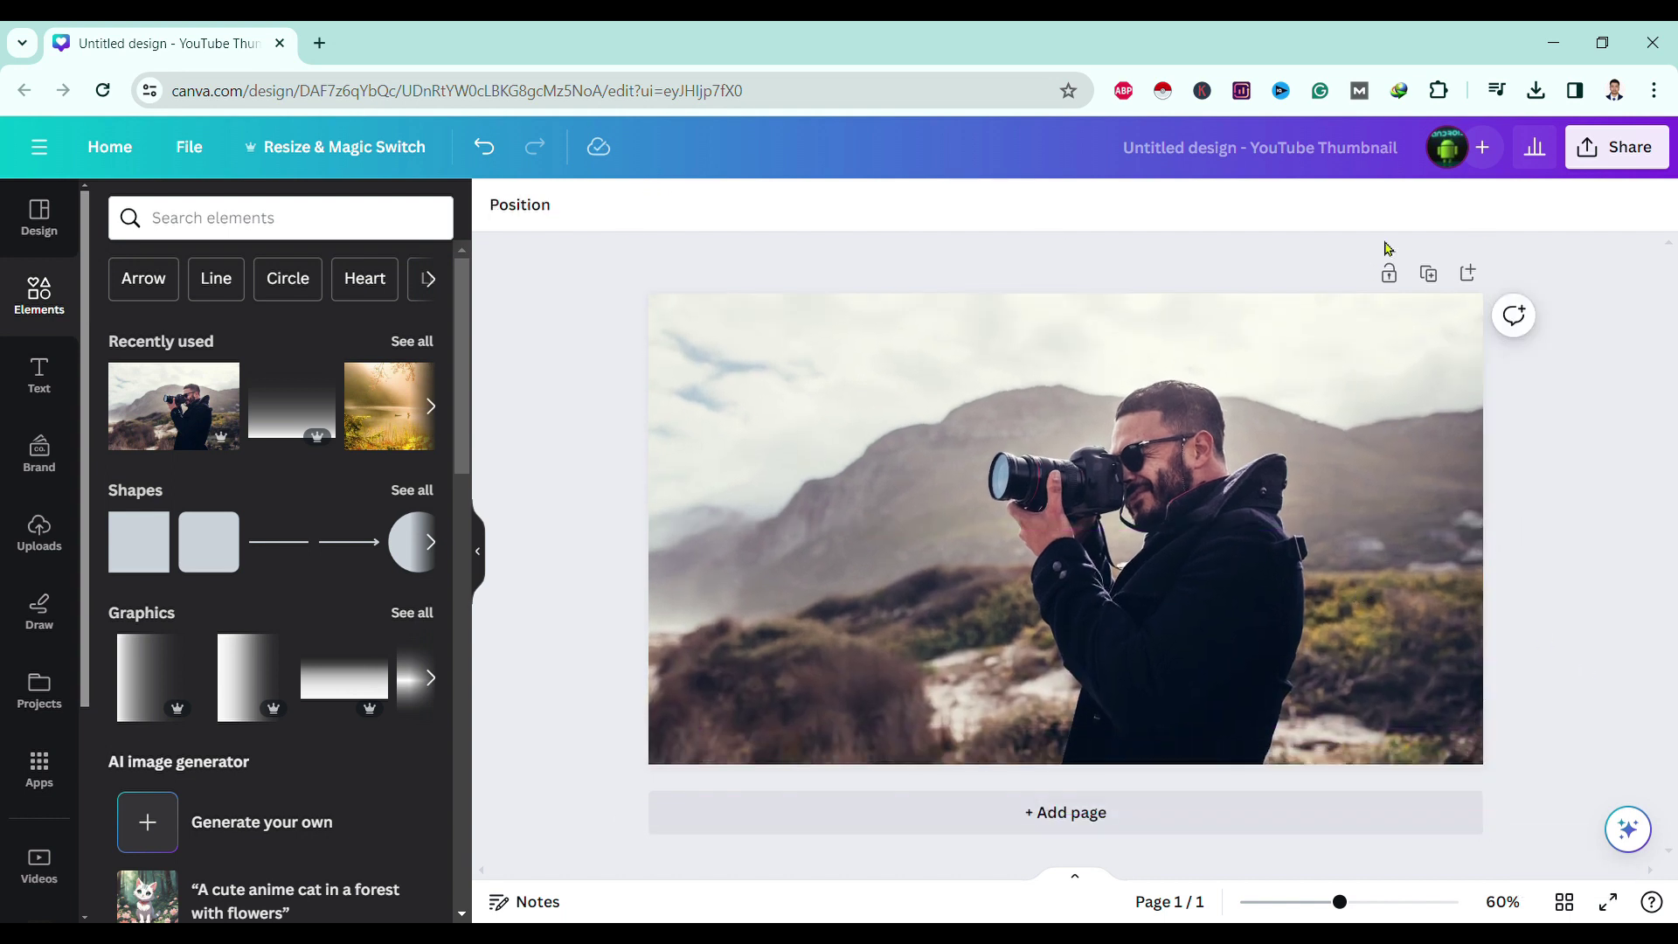
Step: Add a second page and cover it with the golden lake photo
click(1468, 274)
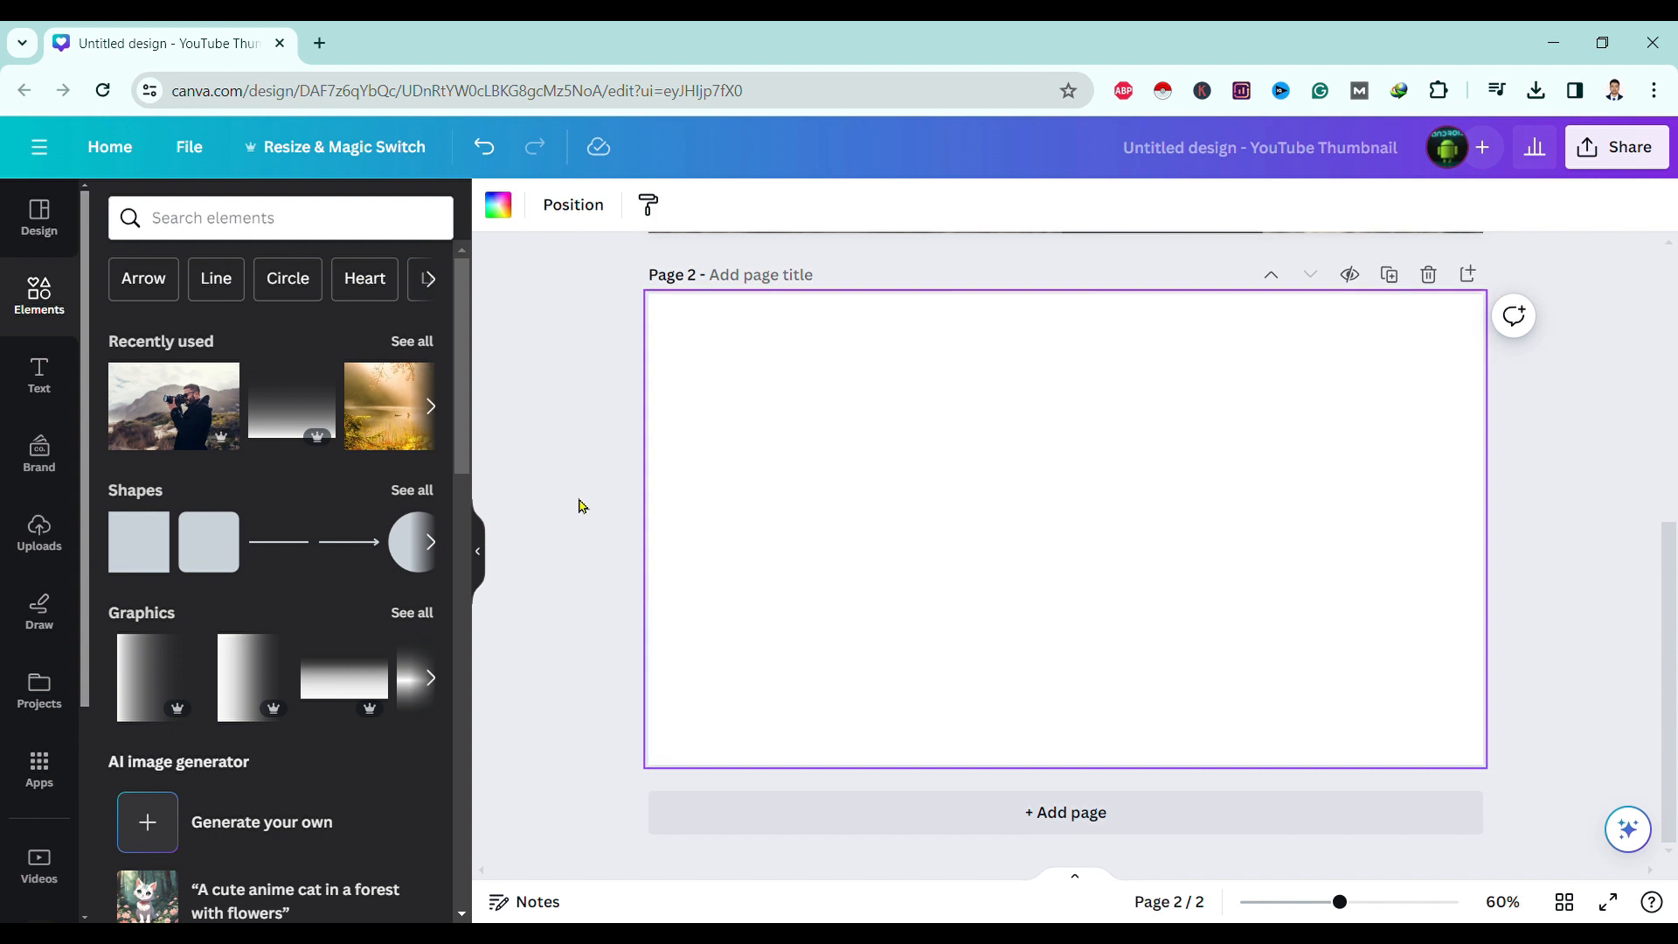
click(389, 429)
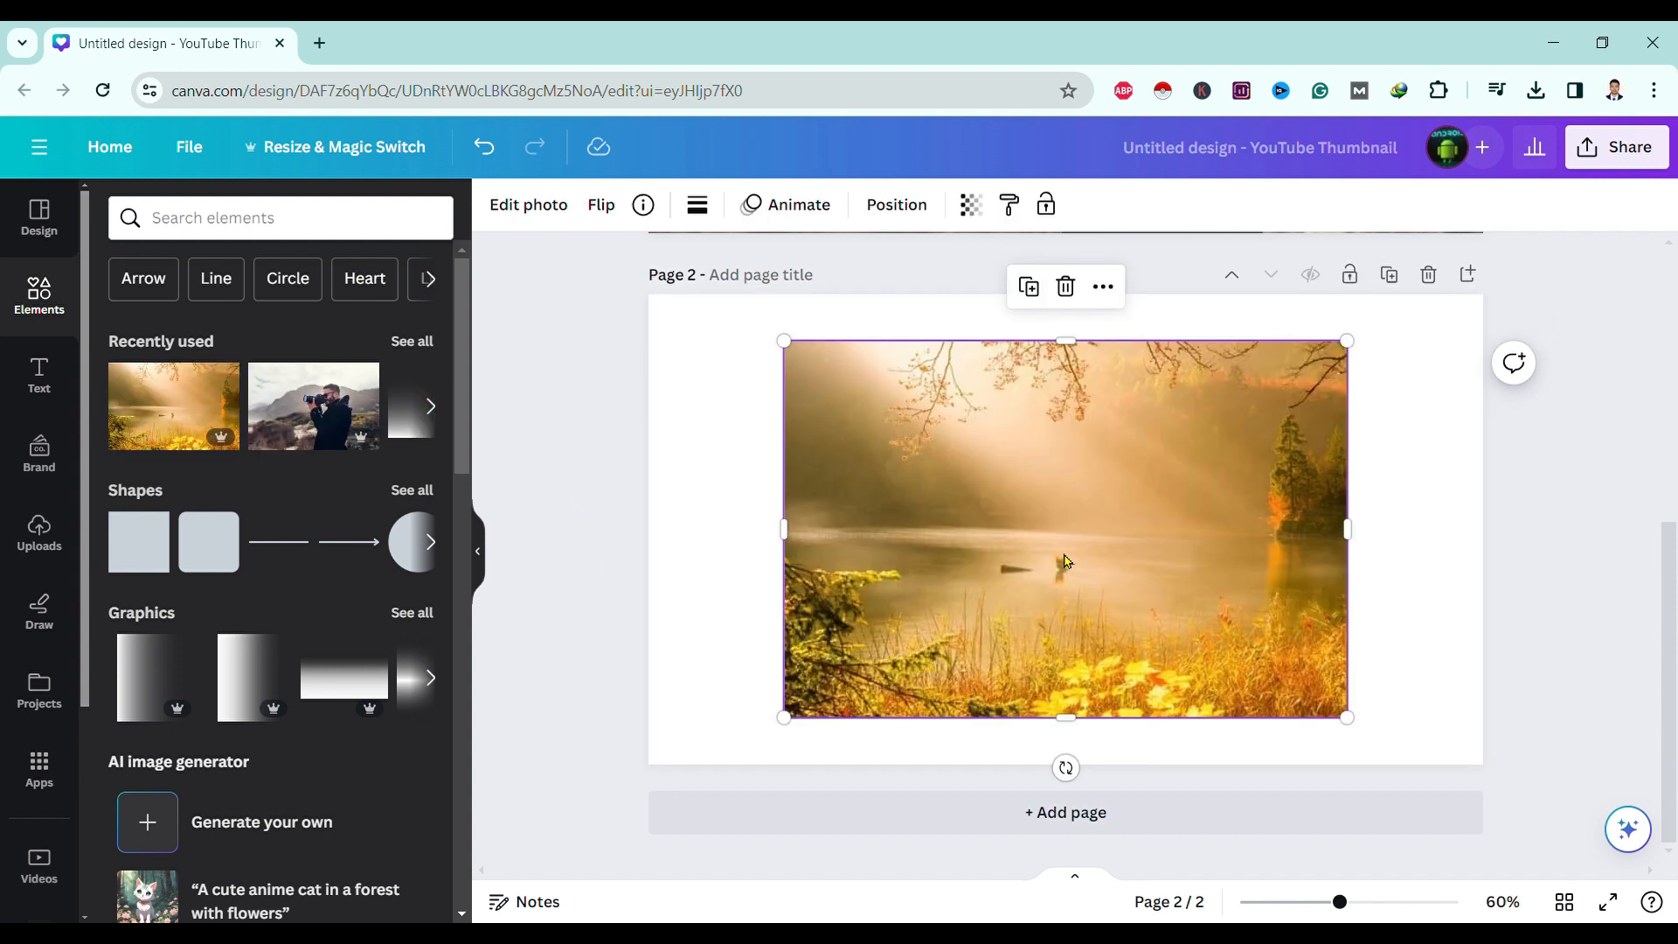
drag(1063, 564, 921, 493)
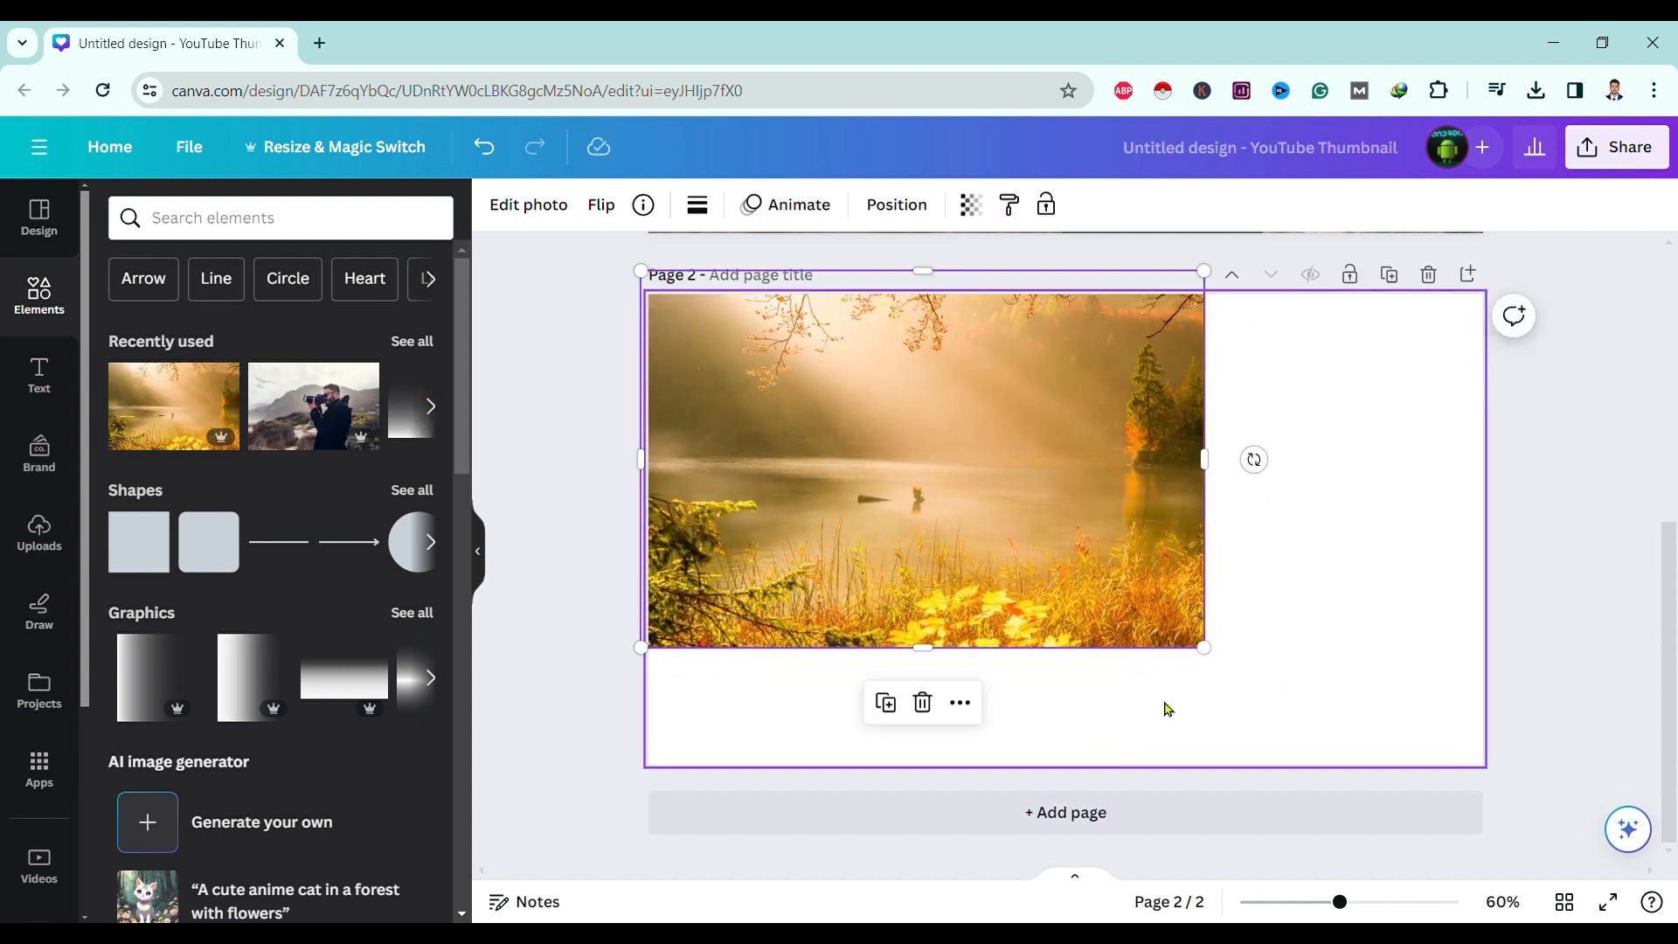
drag(1206, 646, 1489, 837)
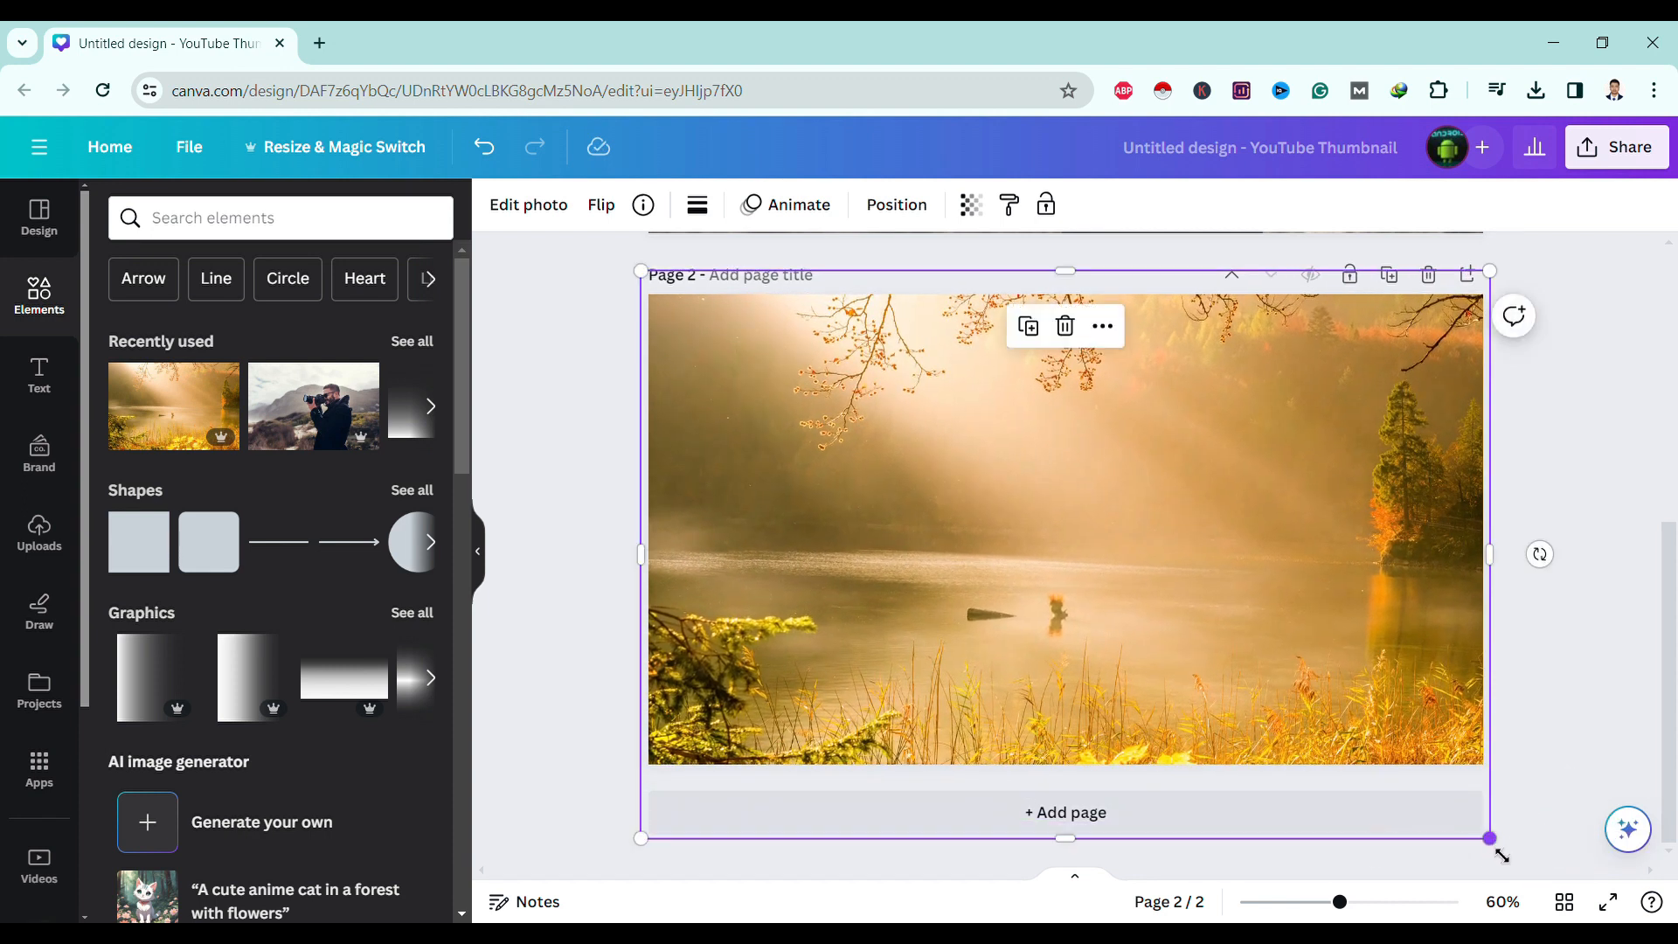
drag(1502, 856, 1492, 853)
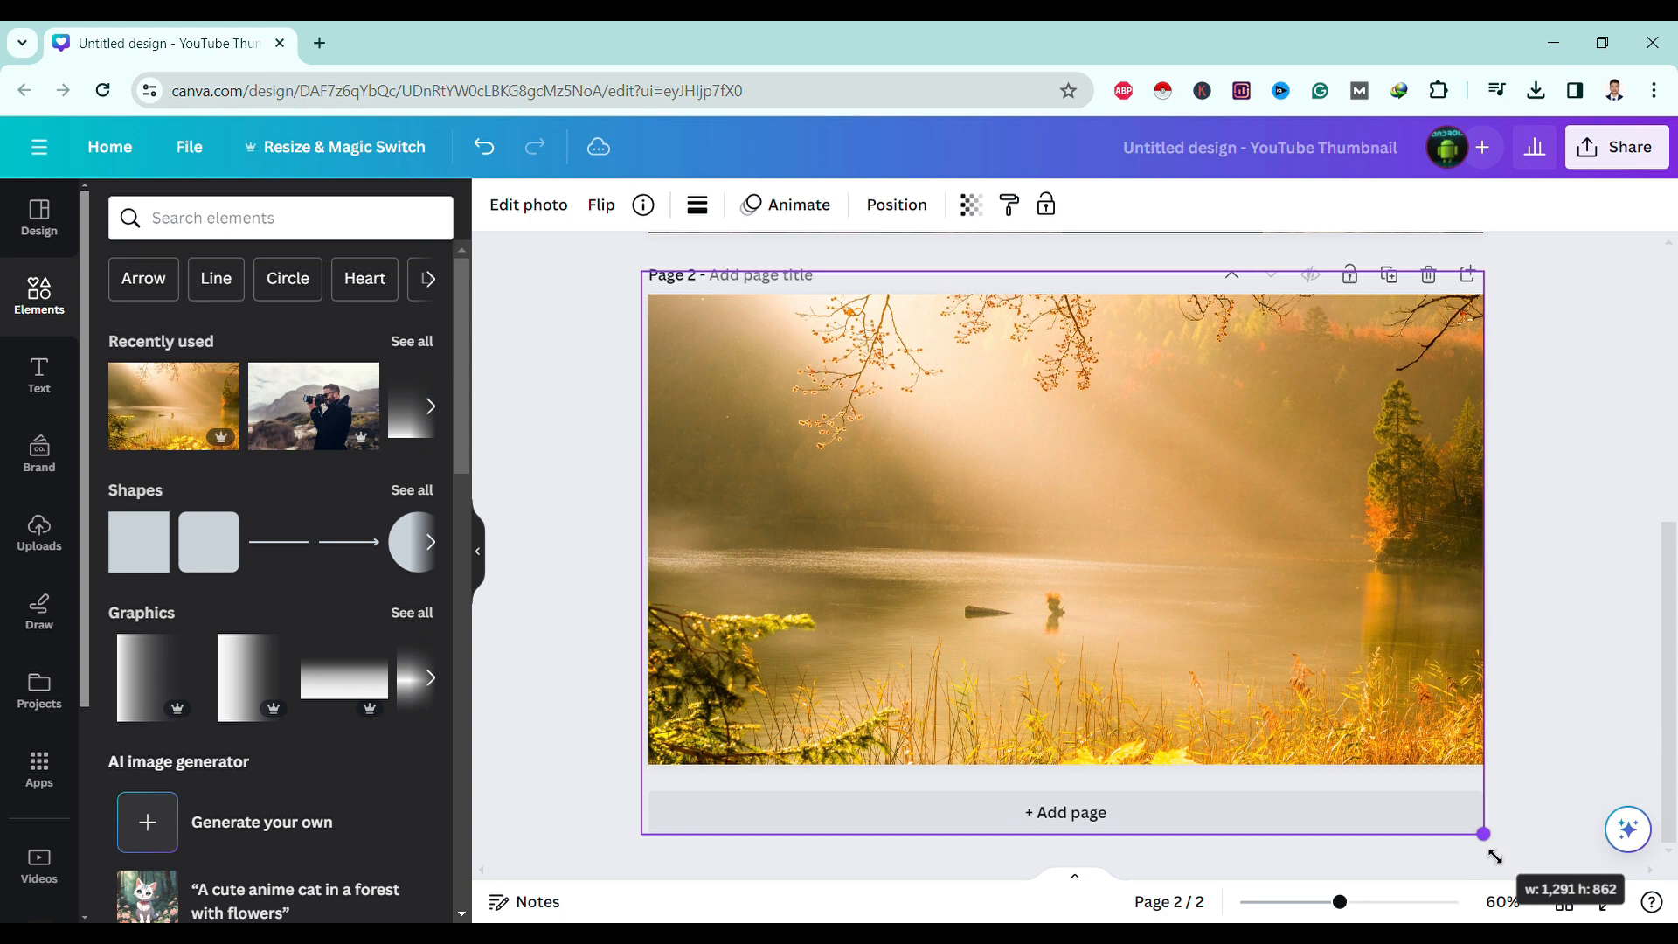
scroll(1181, 657, up, 5)
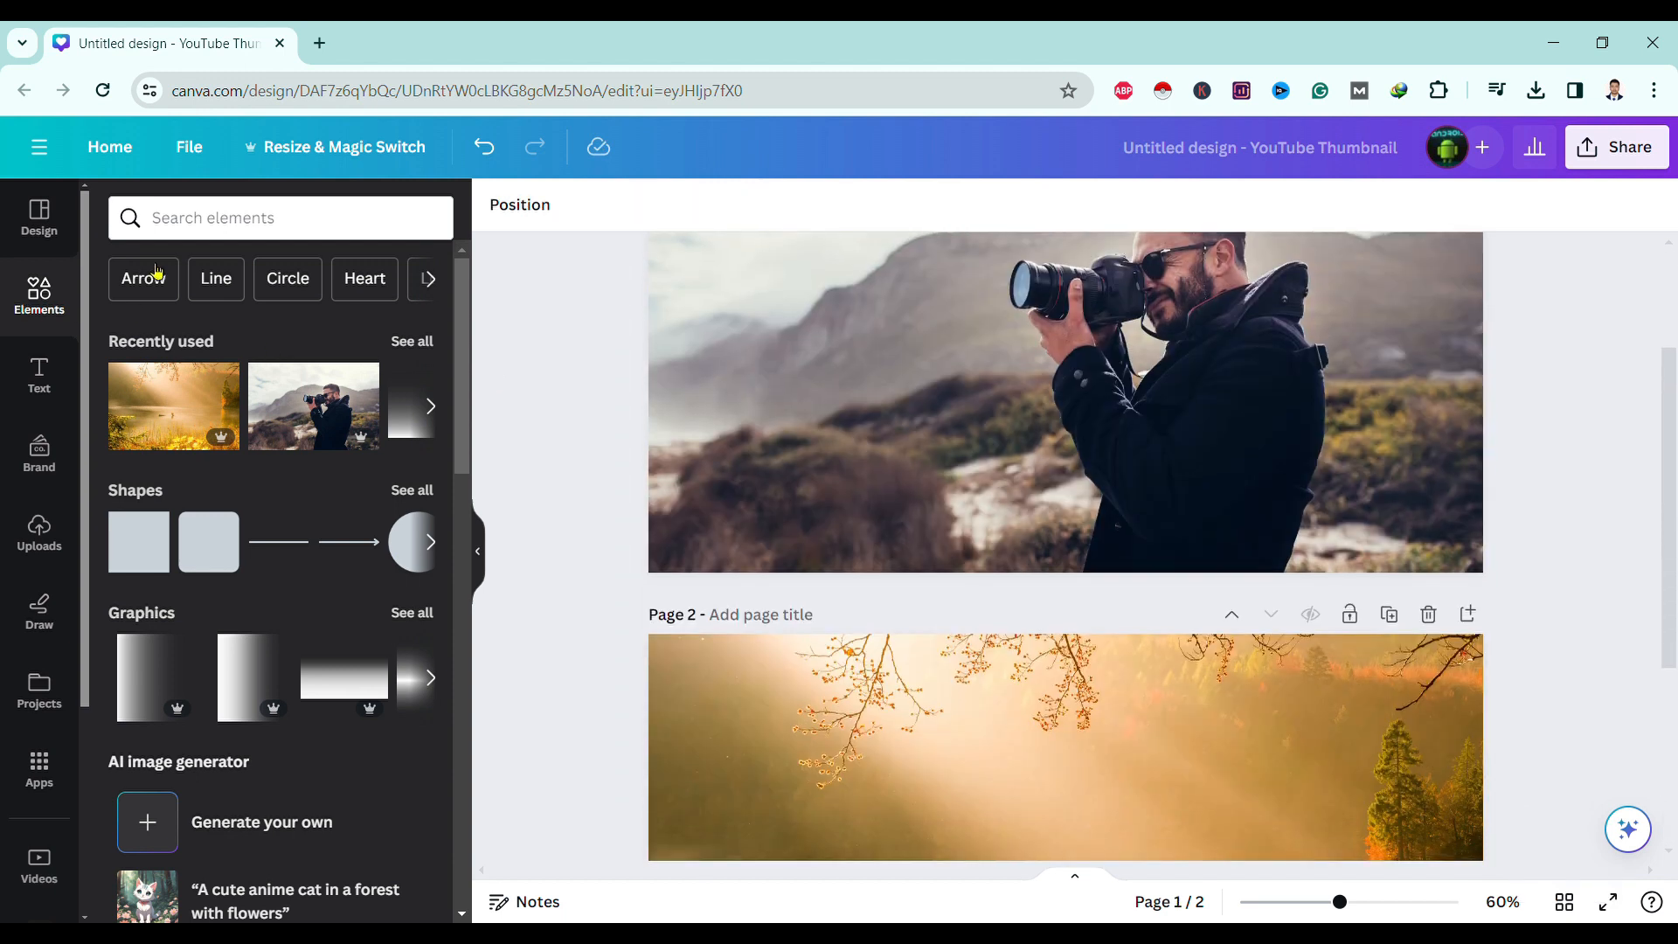
Step: Search Elements for 'gradient' and add a white-to-transparent gradient graphic to page 1
click(277, 237)
text(gradirnt)
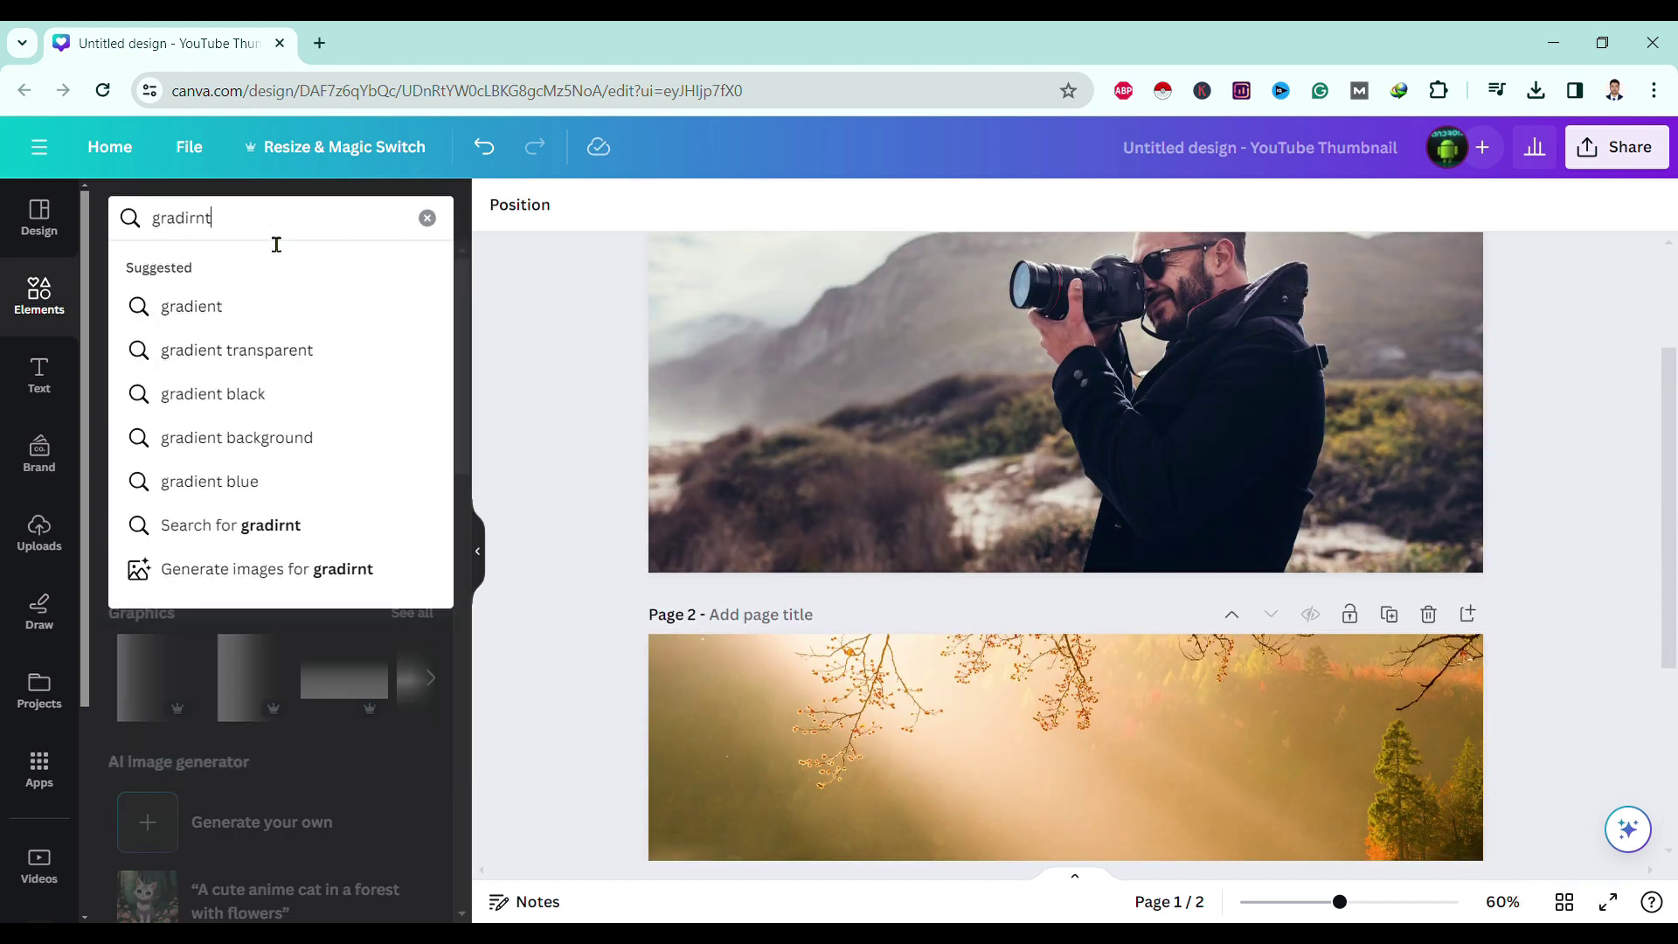
key(Return)
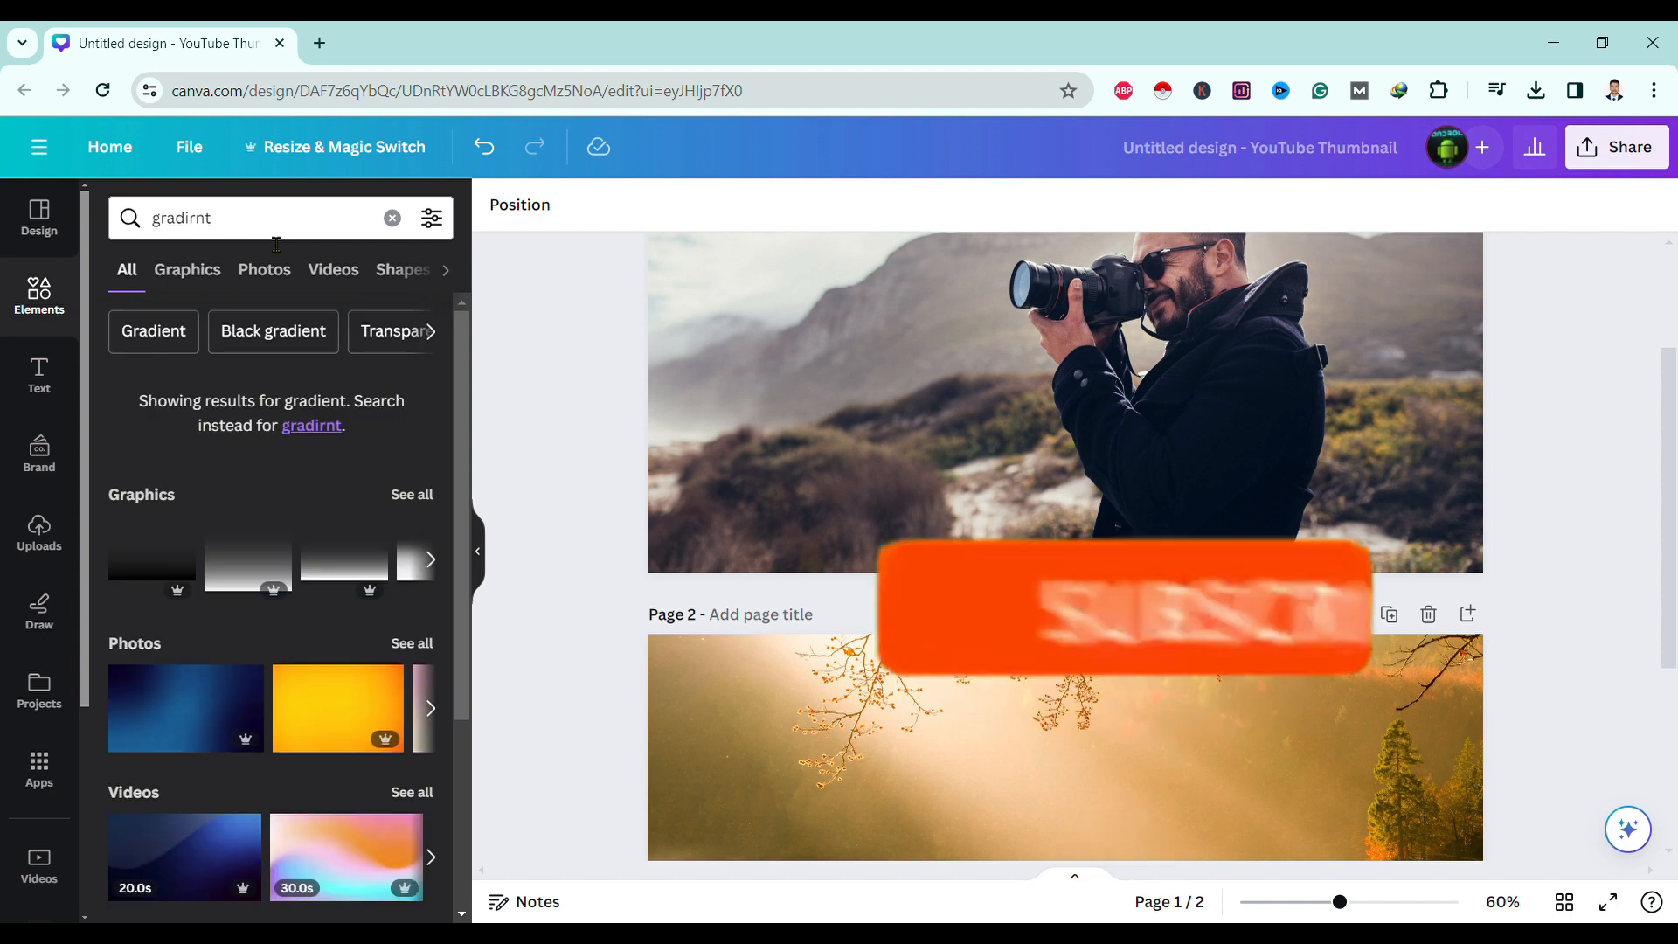
click(407, 496)
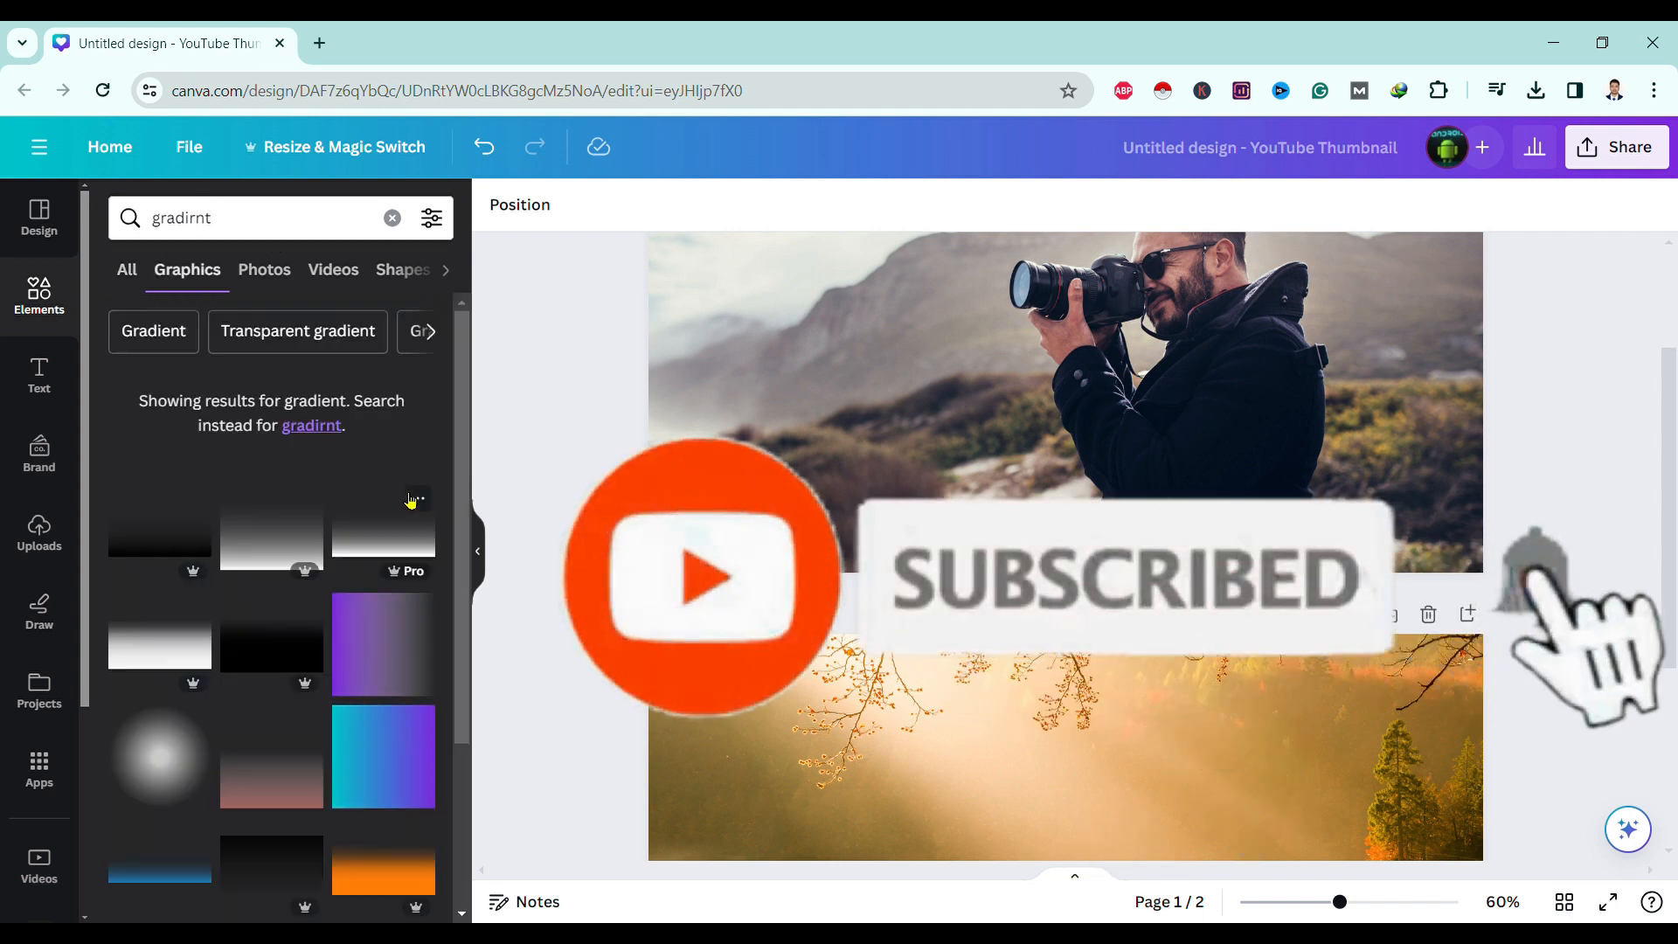
scroll(411, 501, down, 1)
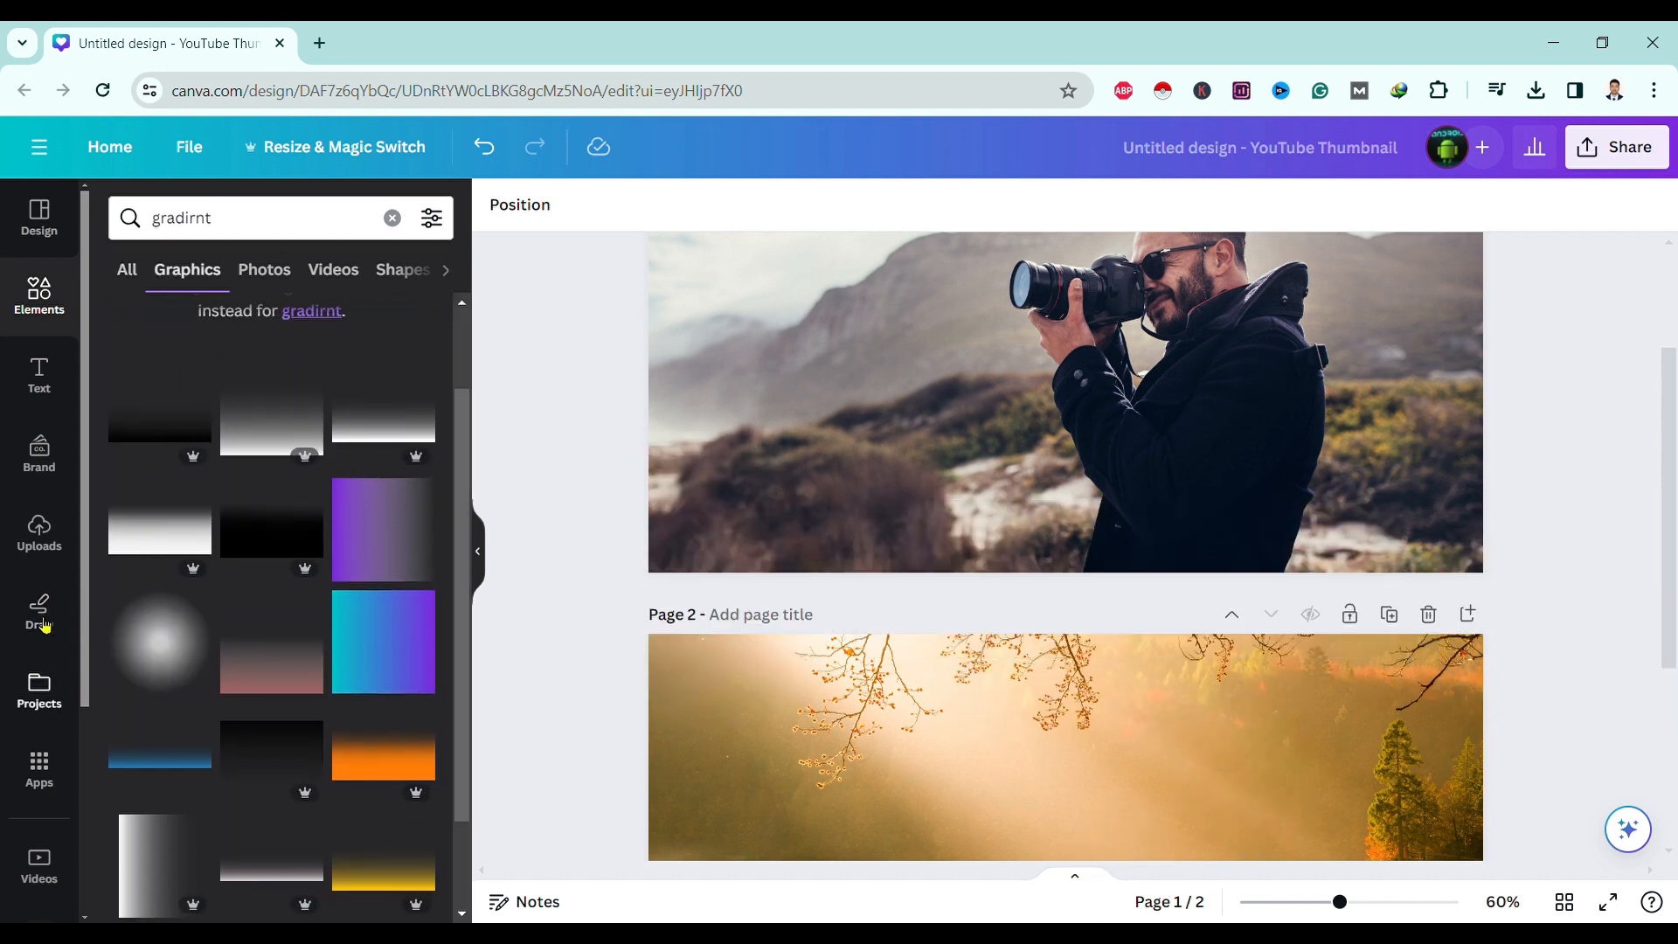
click(268, 442)
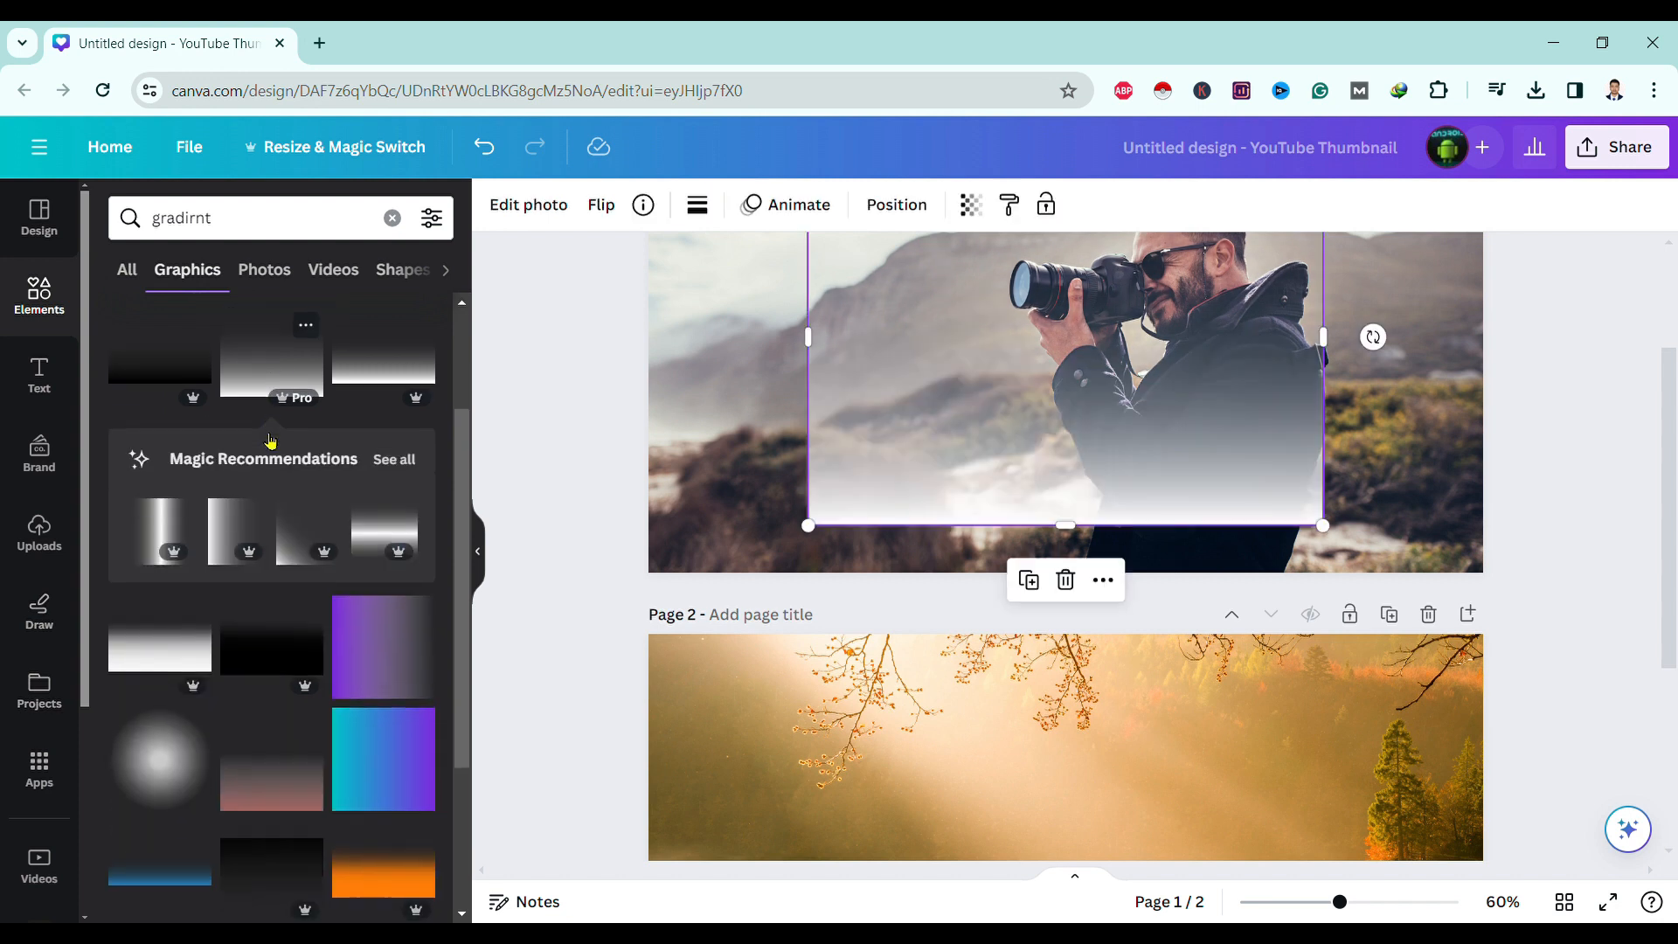
scroll(268, 442, down, 1)
scroll(268, 442, down, 2)
scroll(176, 524, down, 1)
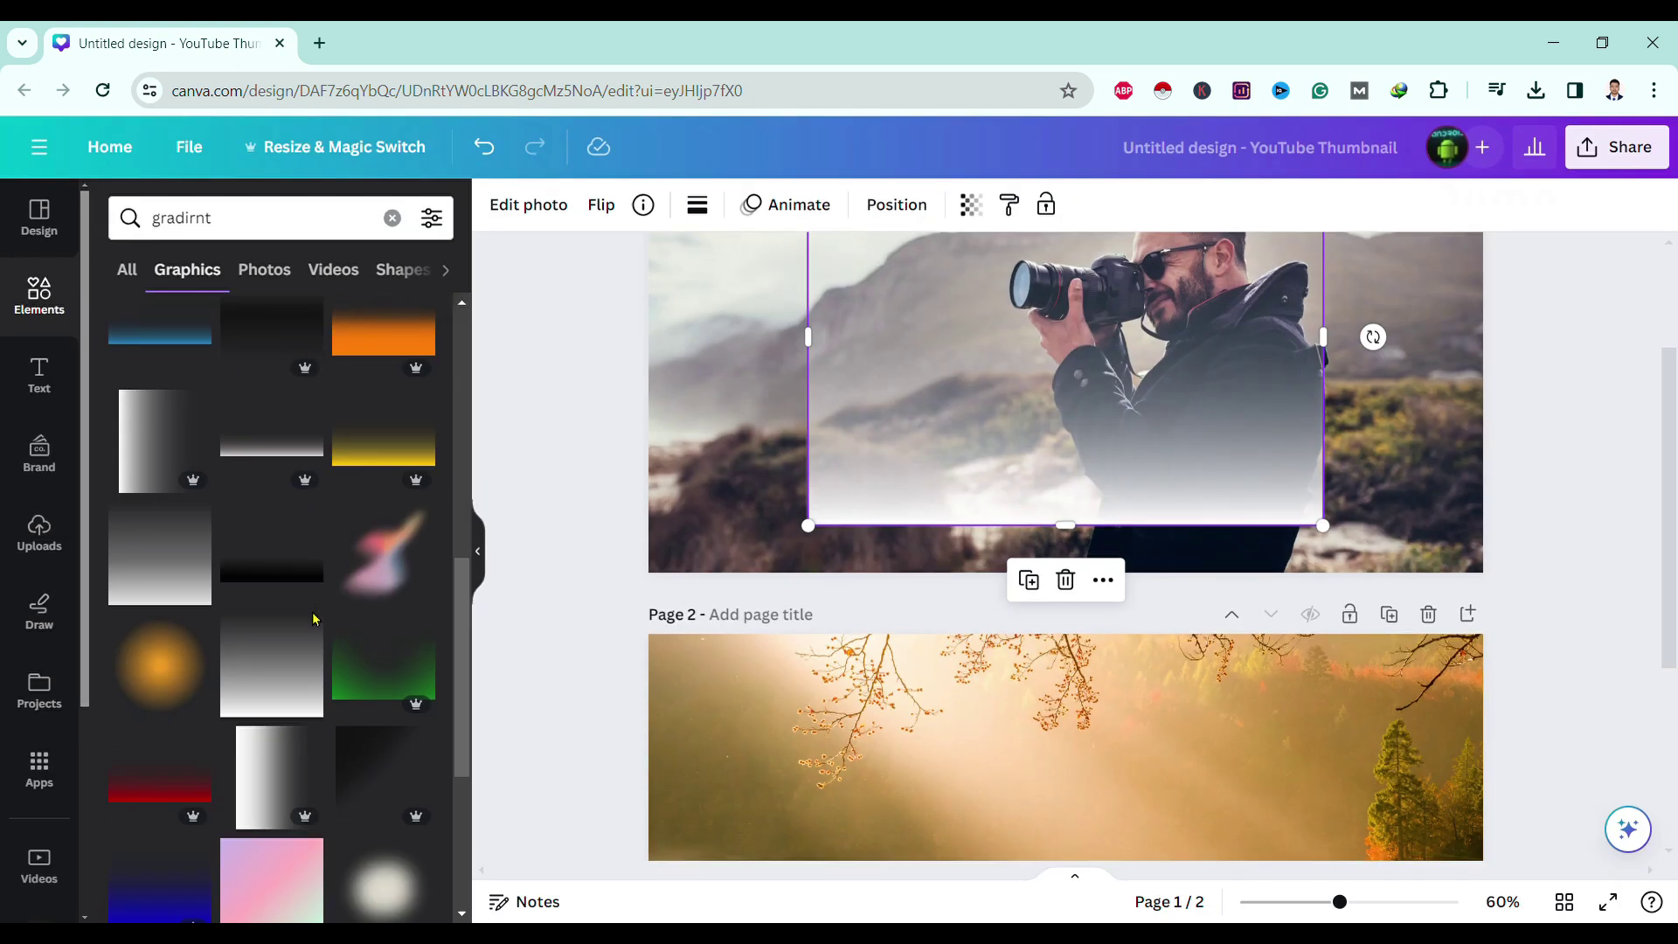
scroll(1067, 711, down, 4)
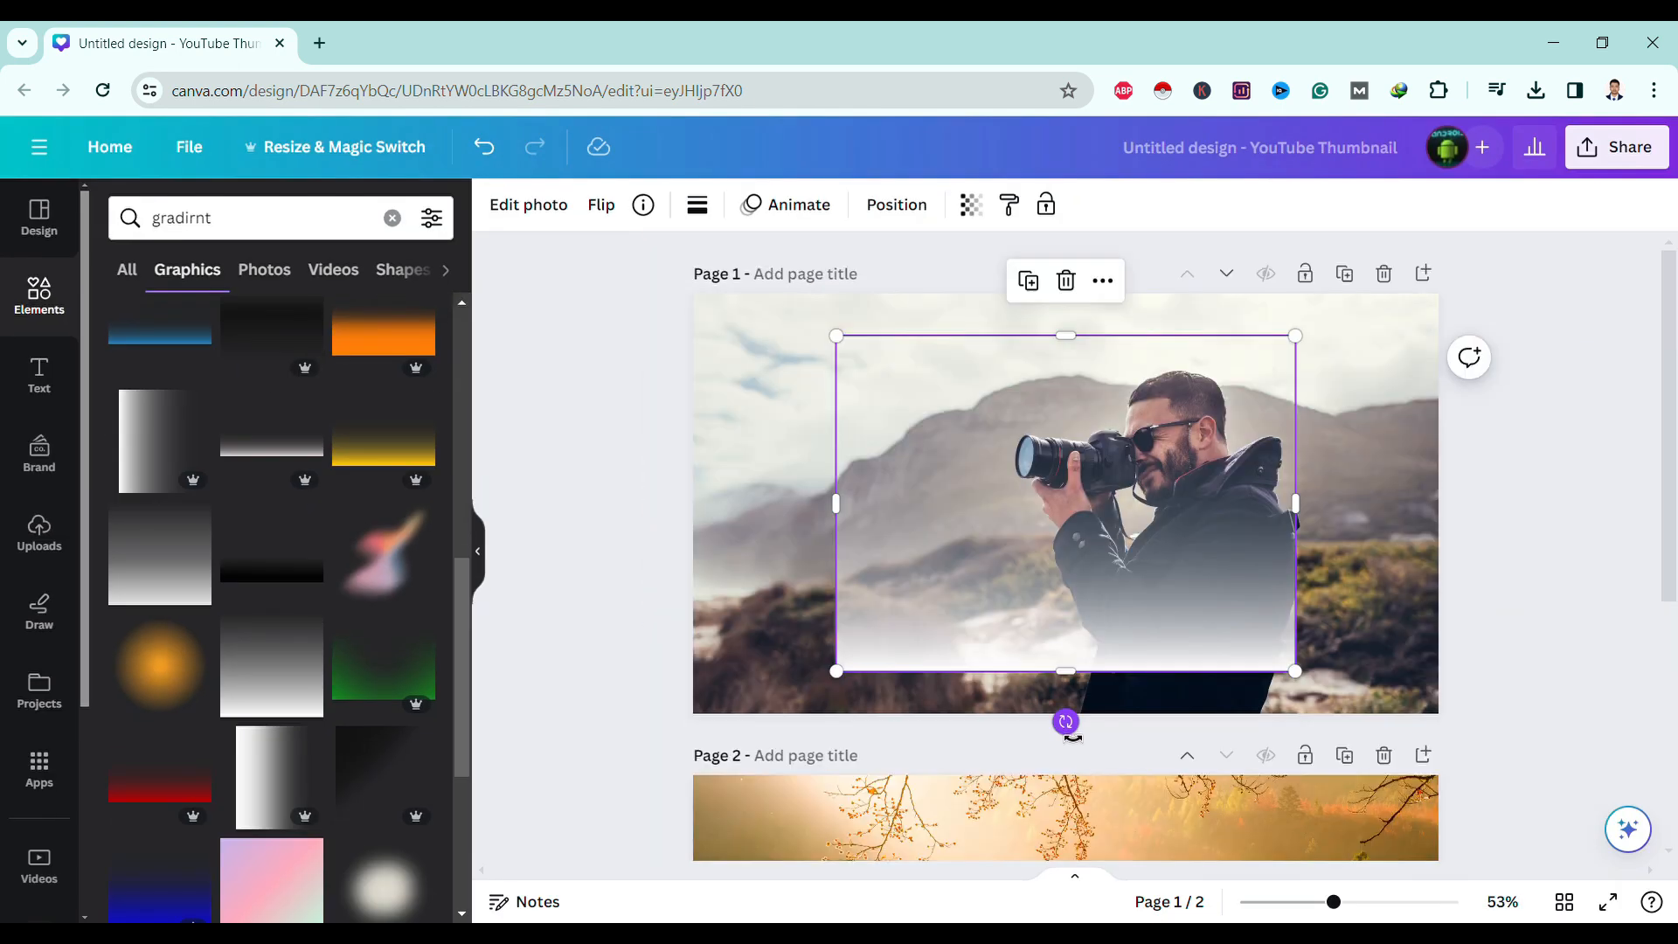
Step: Rotate the gradient upright, move it to page 1's left edge and copy it
drag(1067, 712, 798, 513)
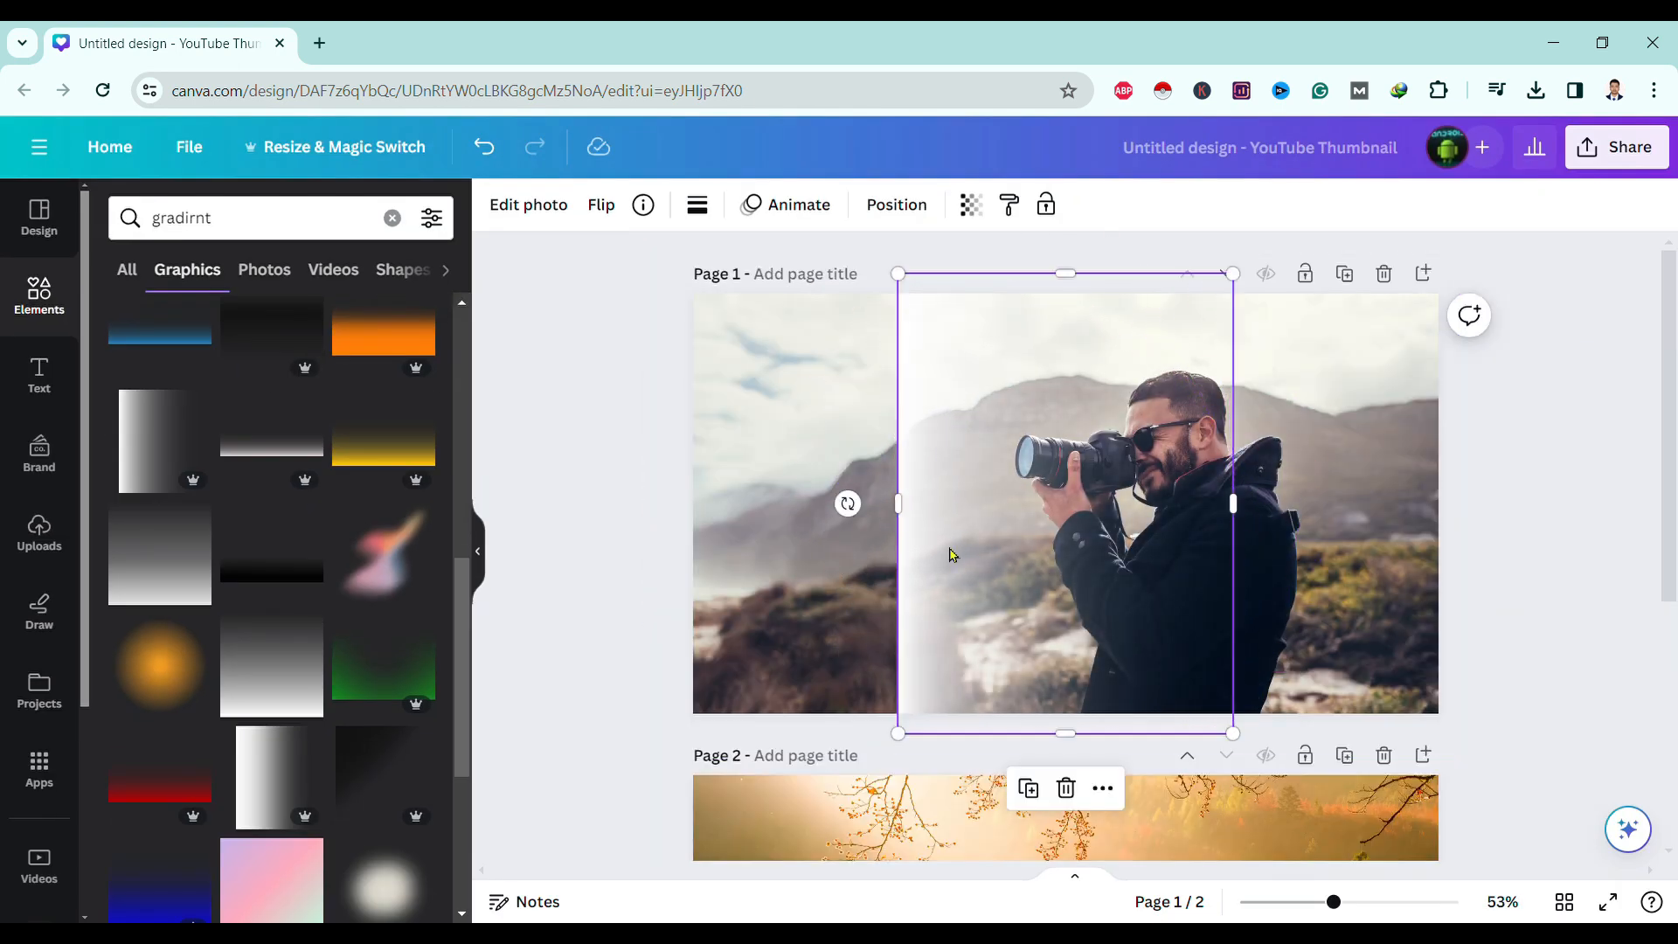
drag(948, 551, 742, 550)
right_click(792, 379)
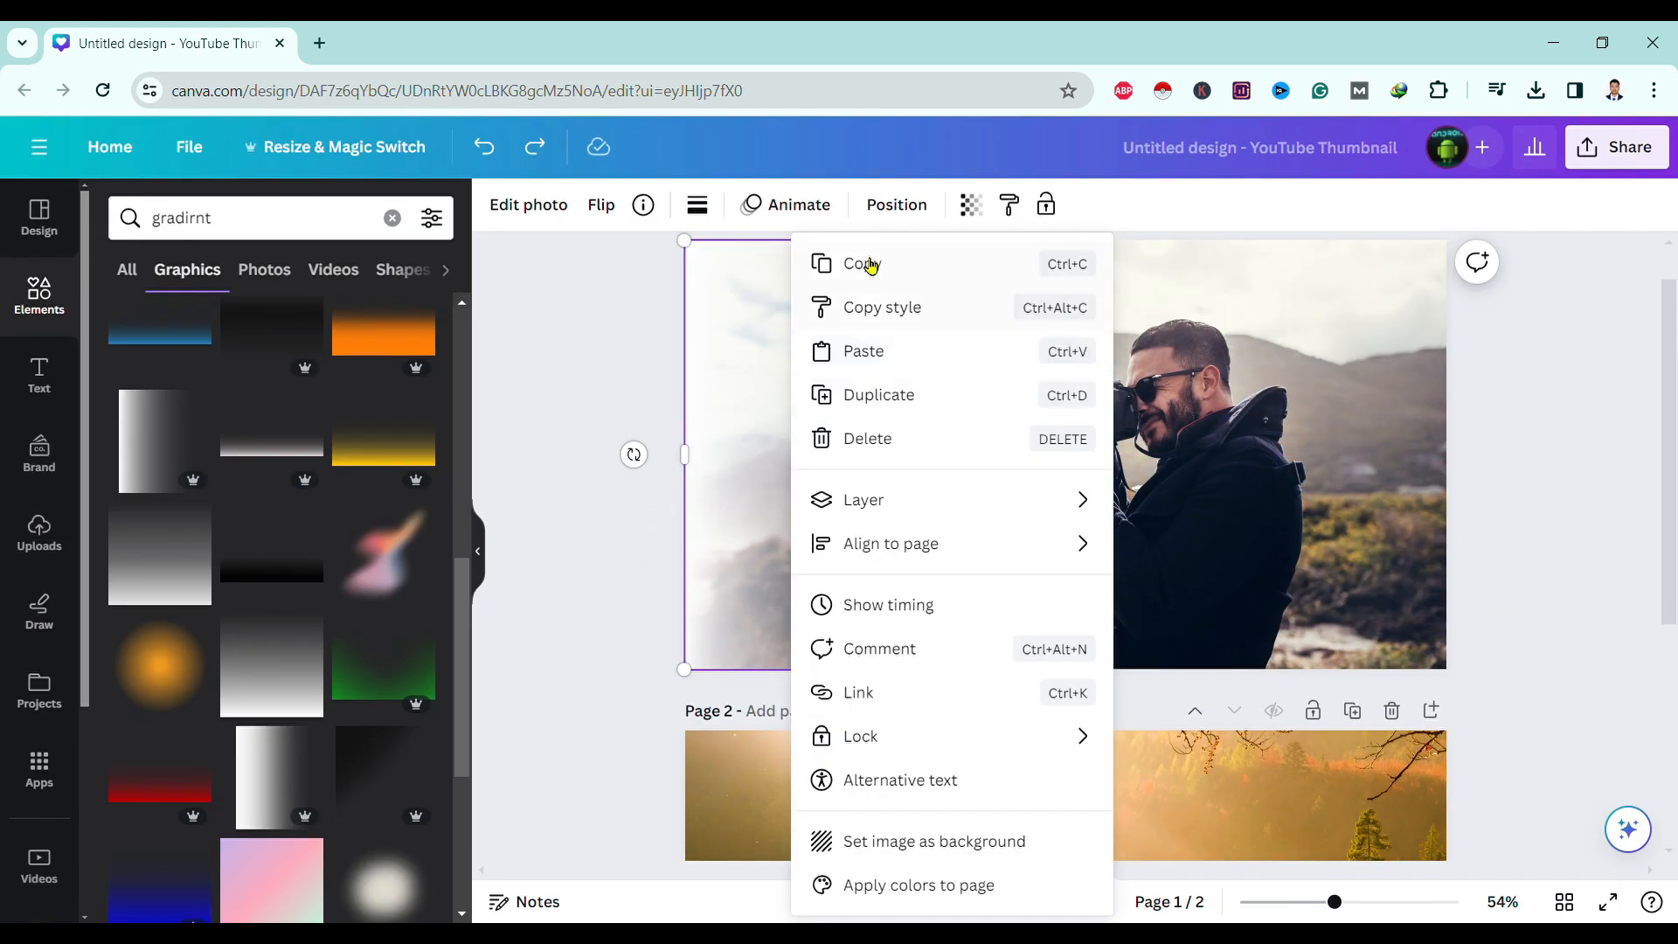
click(863, 265)
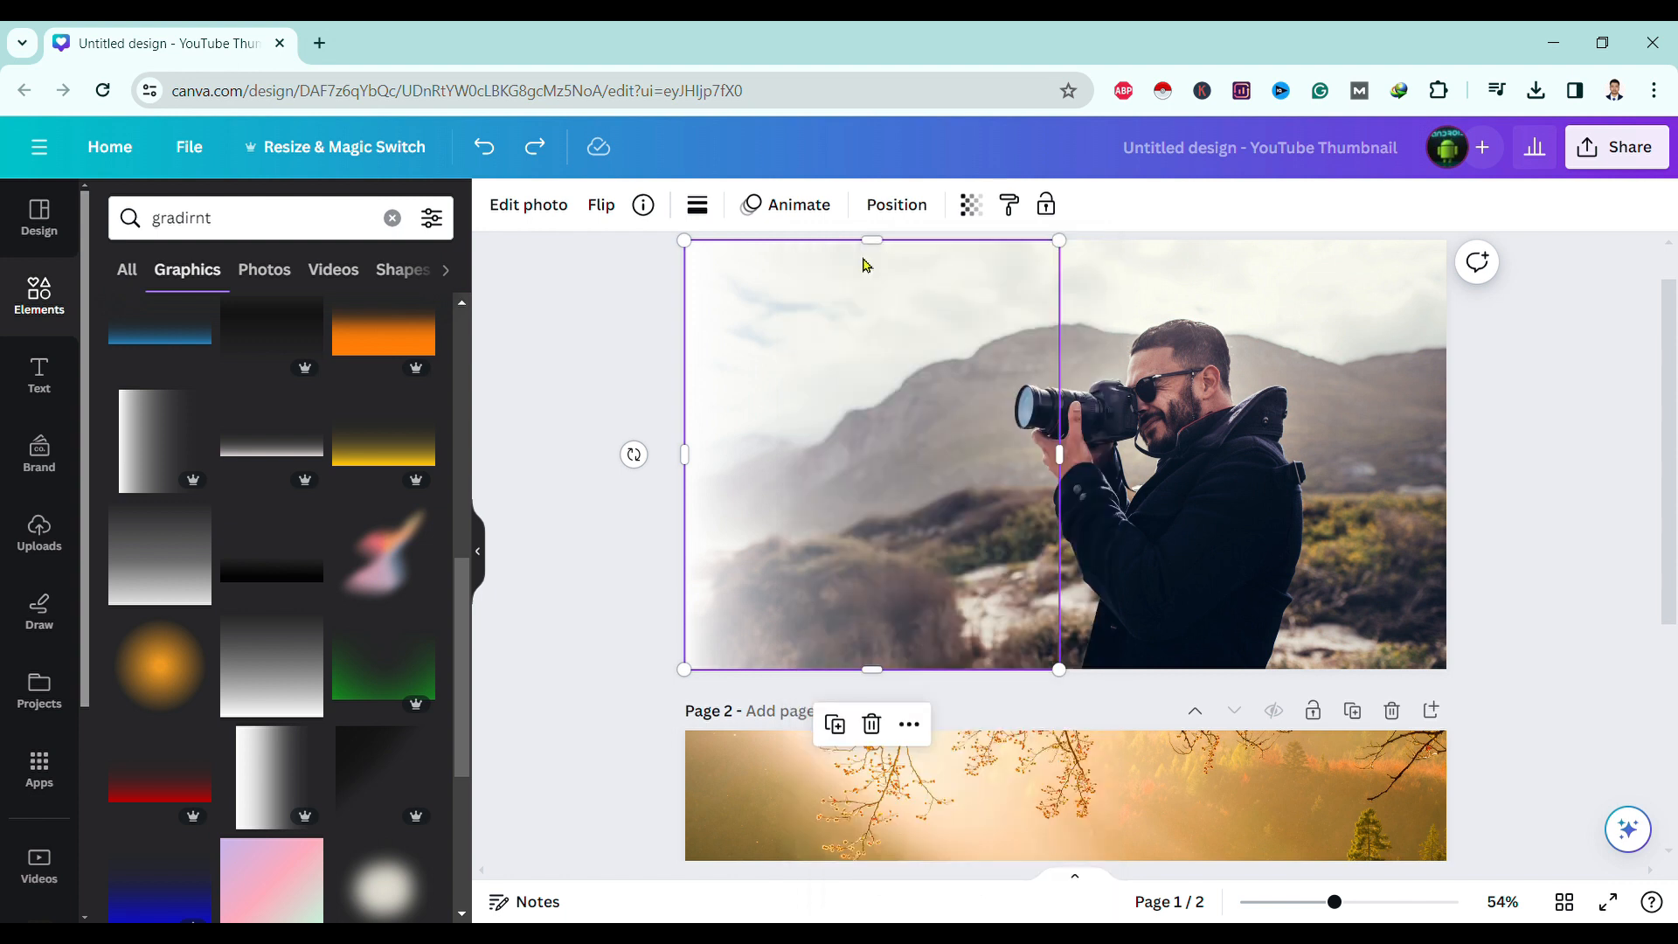
Step: Paste several gradient copies aligned to the top-left corner to deepen the fade
key(ctrl+v)
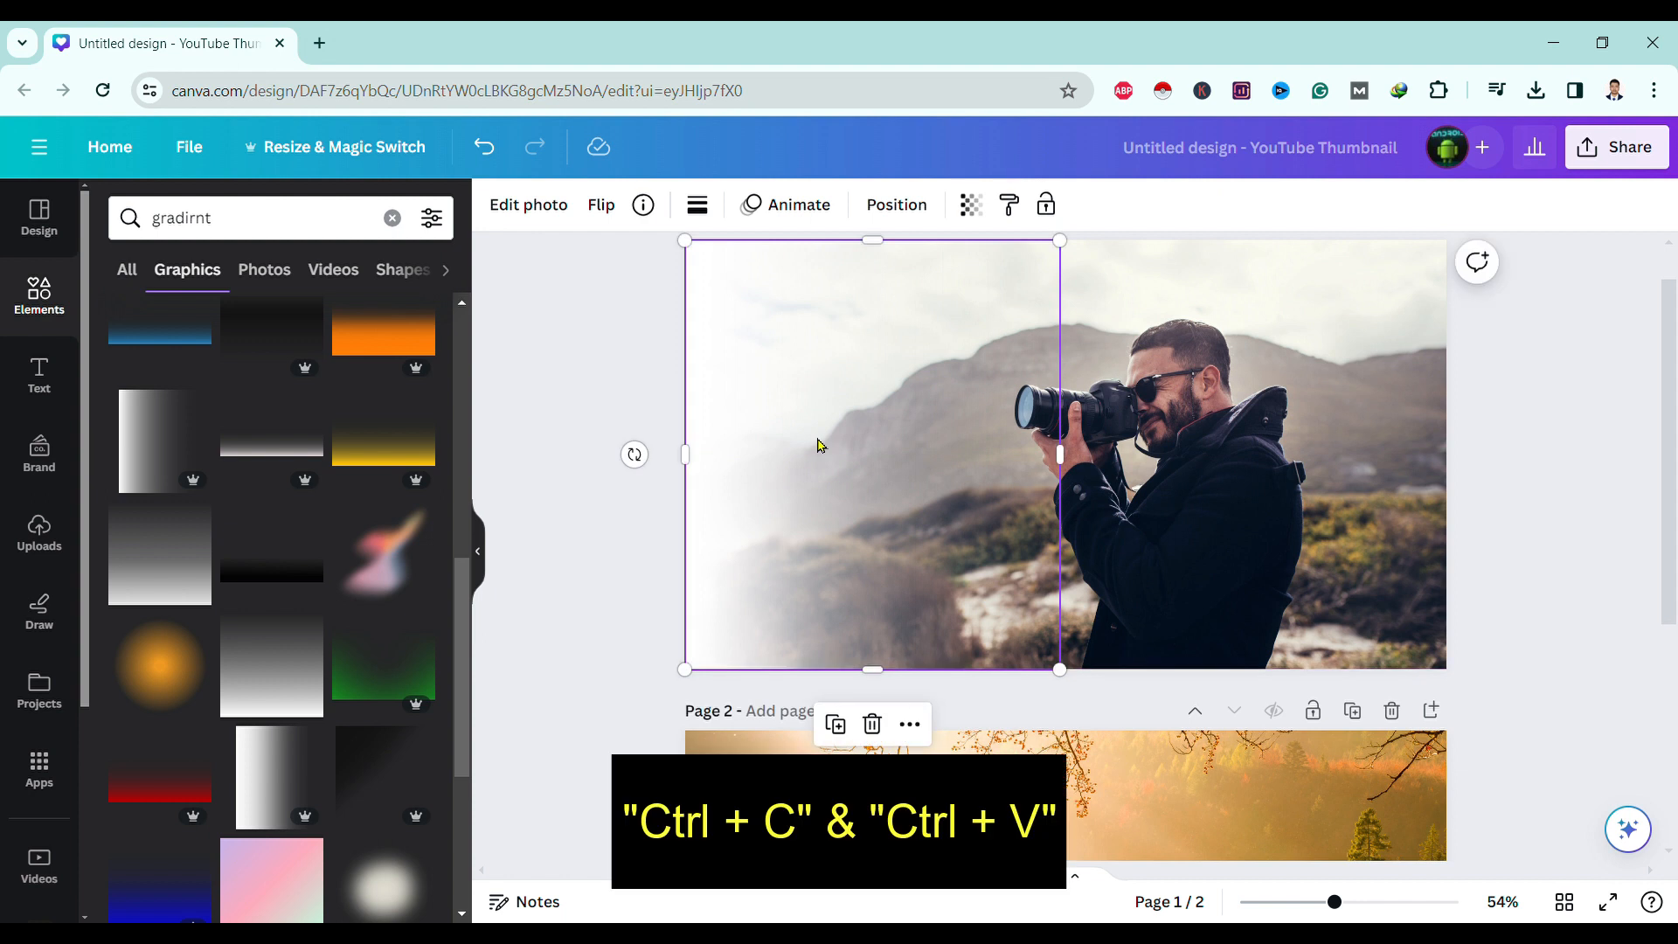
key(ctrl+v)
mouse_move(817, 446)
mouse_down()
mouse_move(745, 372)
mouse_move(847, 336)
mouse_up()
key(ctrl+v)
key(ctrl+v)
key(ctrl+v)
key(ctrl+v)
key(ctrl+v)
key(ctrl+v)
key(ctrl+v)
key(ctrl+v)
key(ctrl+v)
key(ctrl+v)
key(ctrl+v)
key(ctrl+v)
key(ctrl+v)
click(1588, 514)
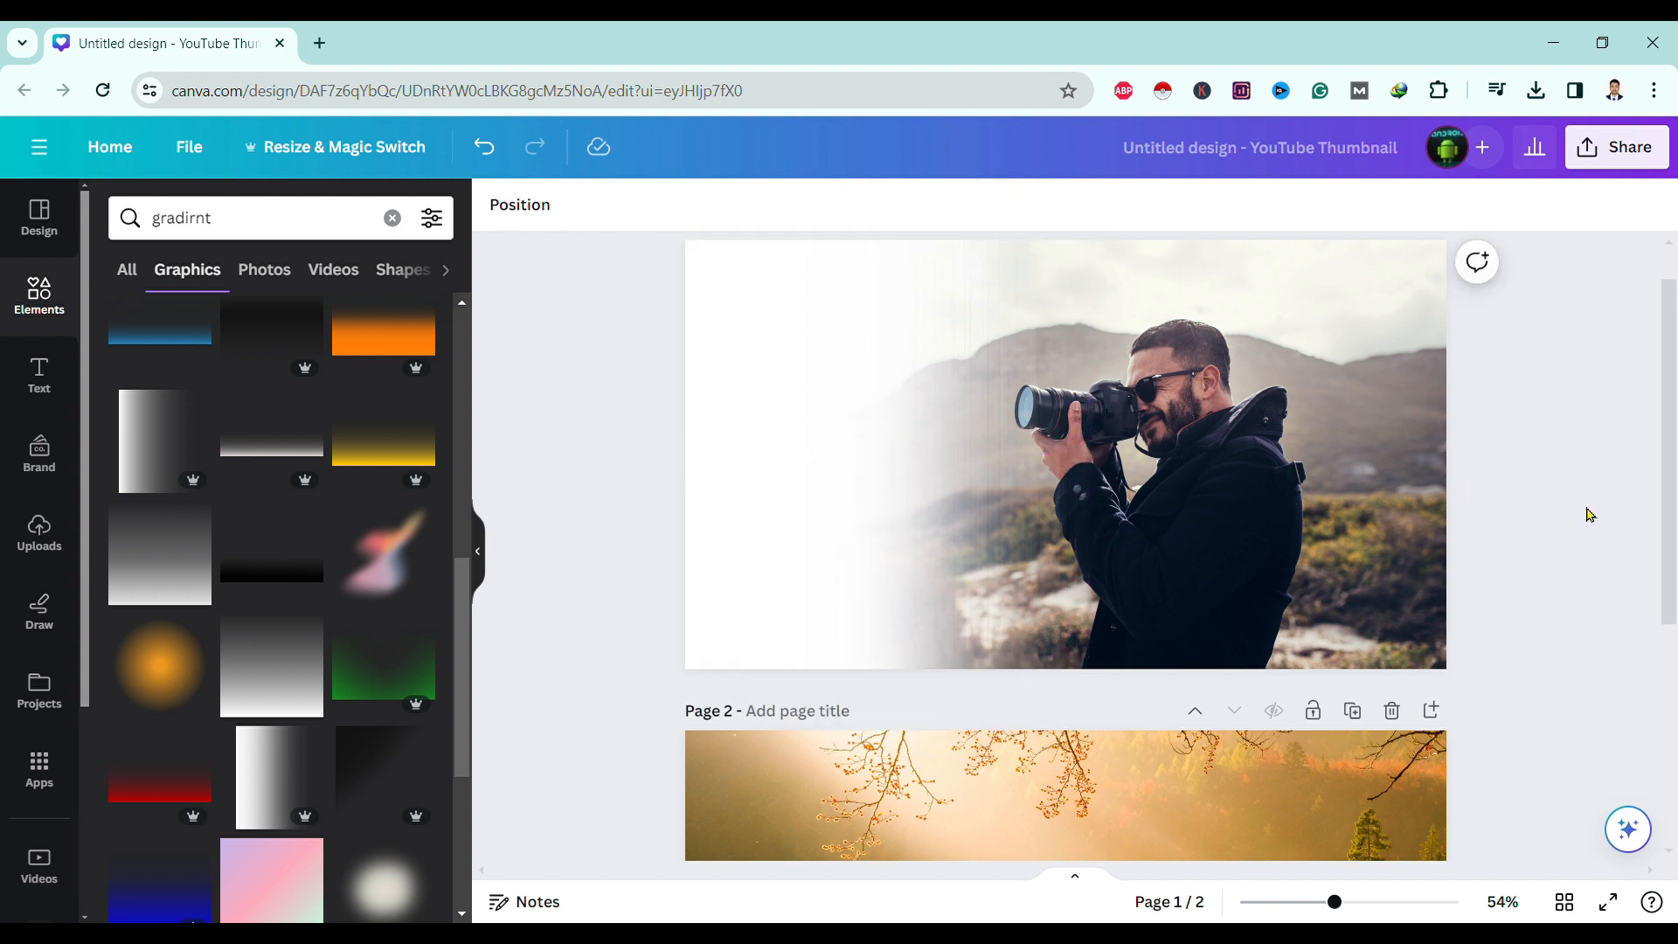
scroll(1587, 511, down, 2)
scroll(1586, 510, up, 3)
scroll(1585, 510, down, 3)
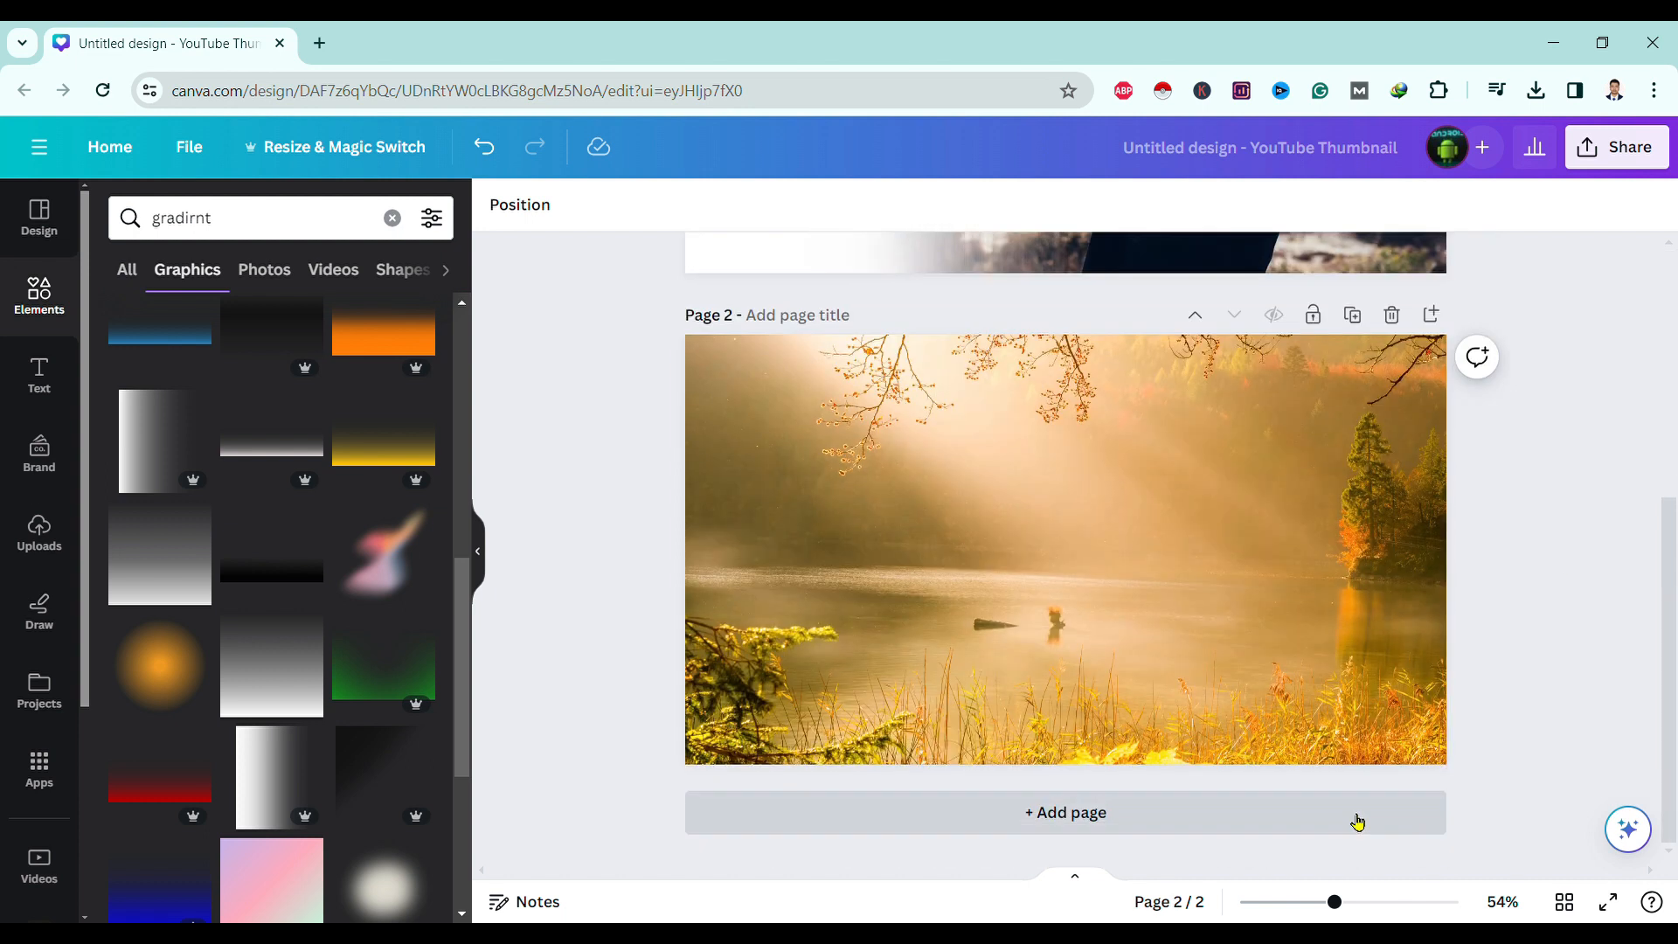
scroll(1164, 571, up, 3)
drag(645, 356, 910, 508)
scroll(911, 507, down, 3)
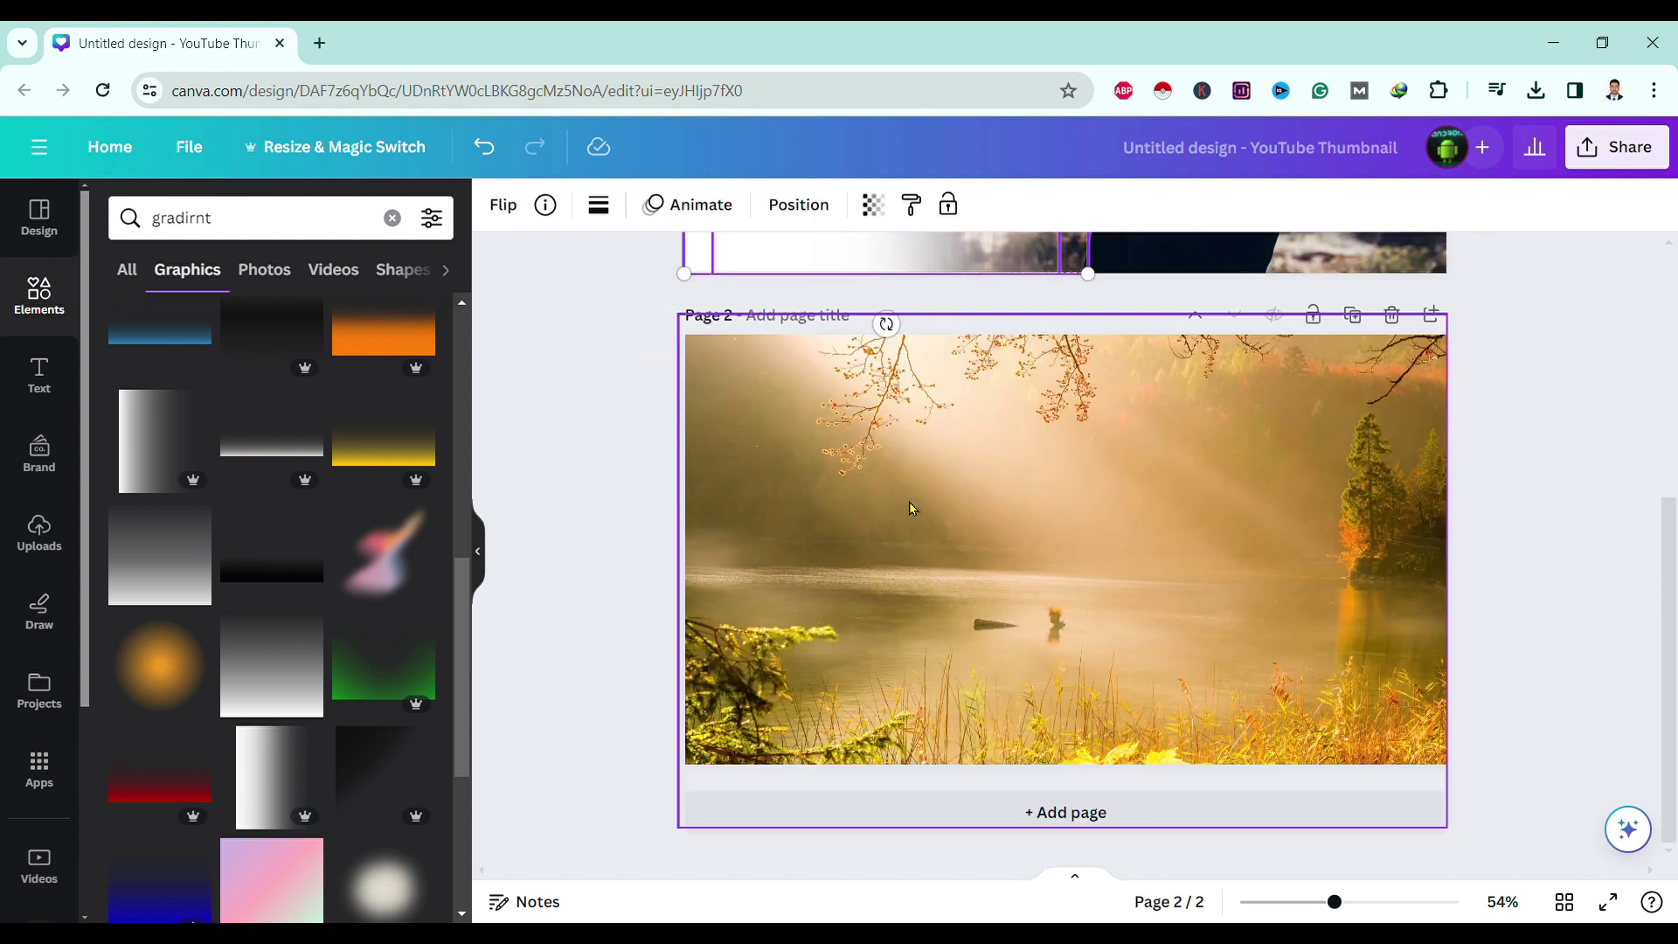
Step: Paste the gradient group onto page 2 and move it to the right edge
click(1005, 556)
key(ctrl+v)
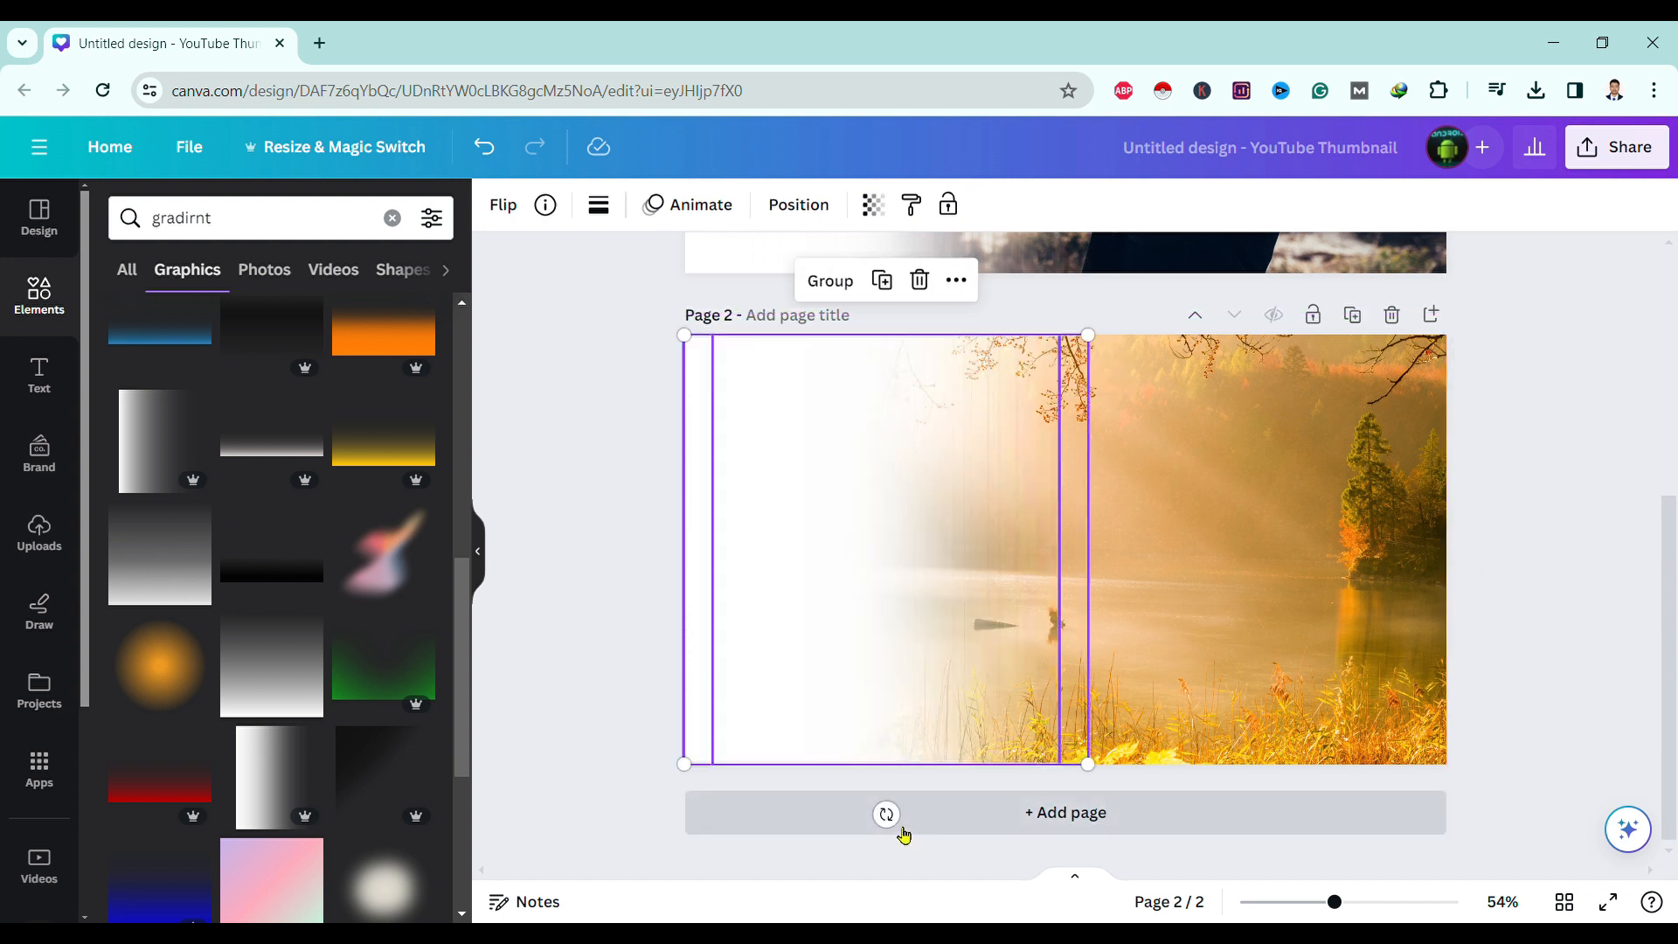
scroll(903, 834, up, 3)
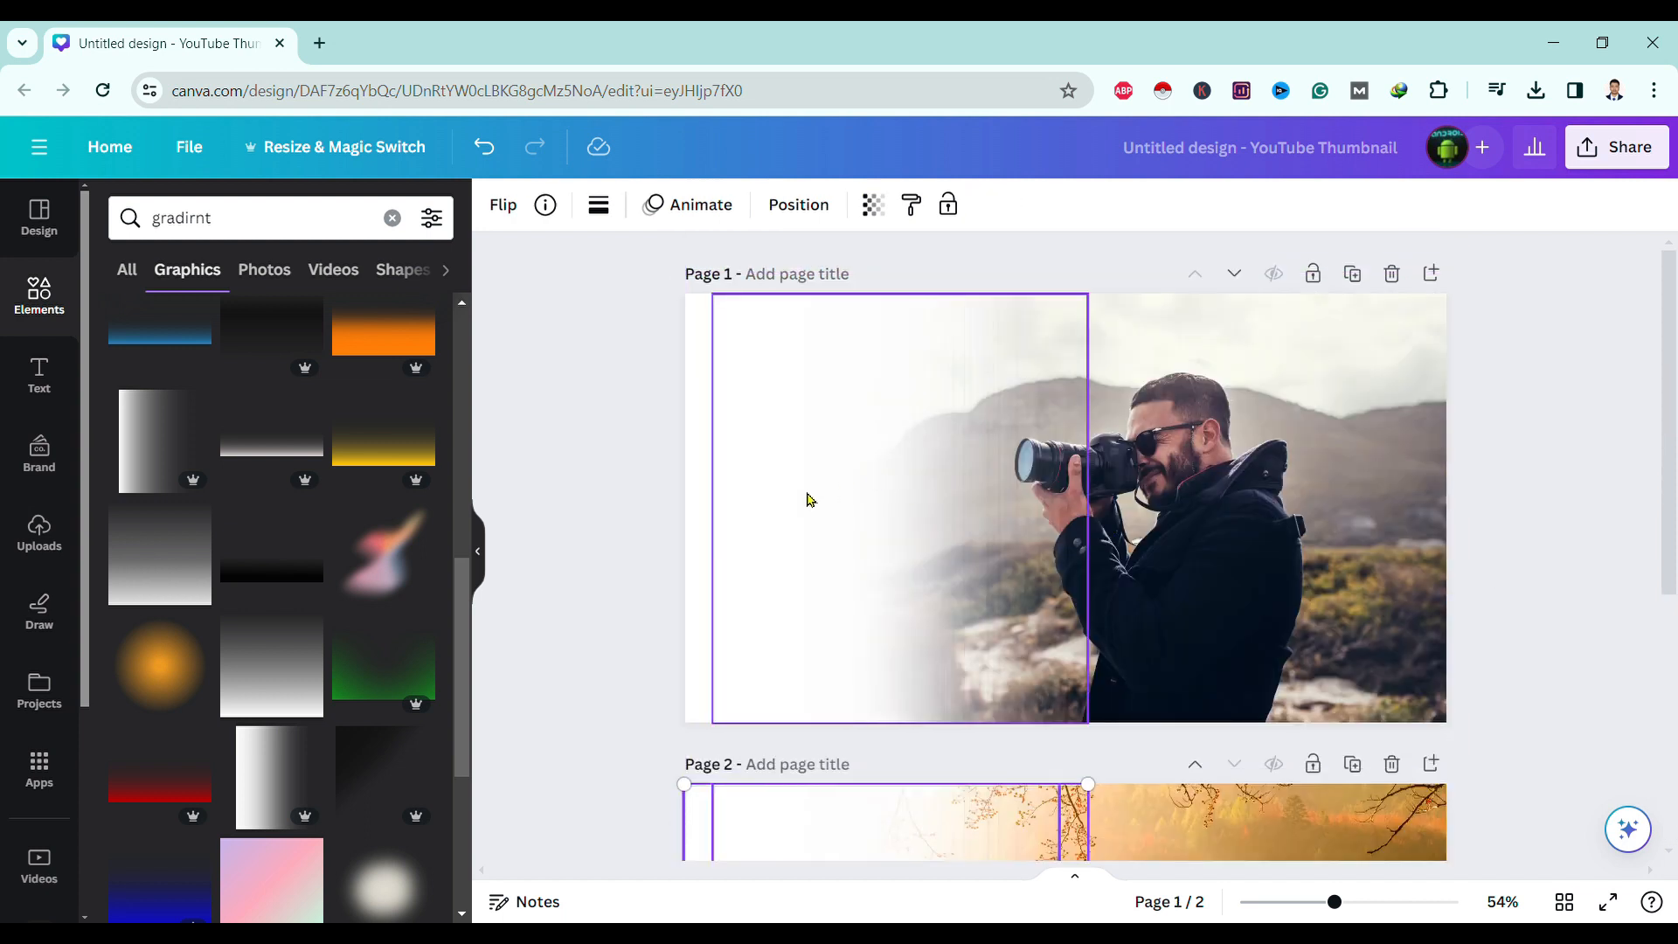
scroll(808, 500, down, 3)
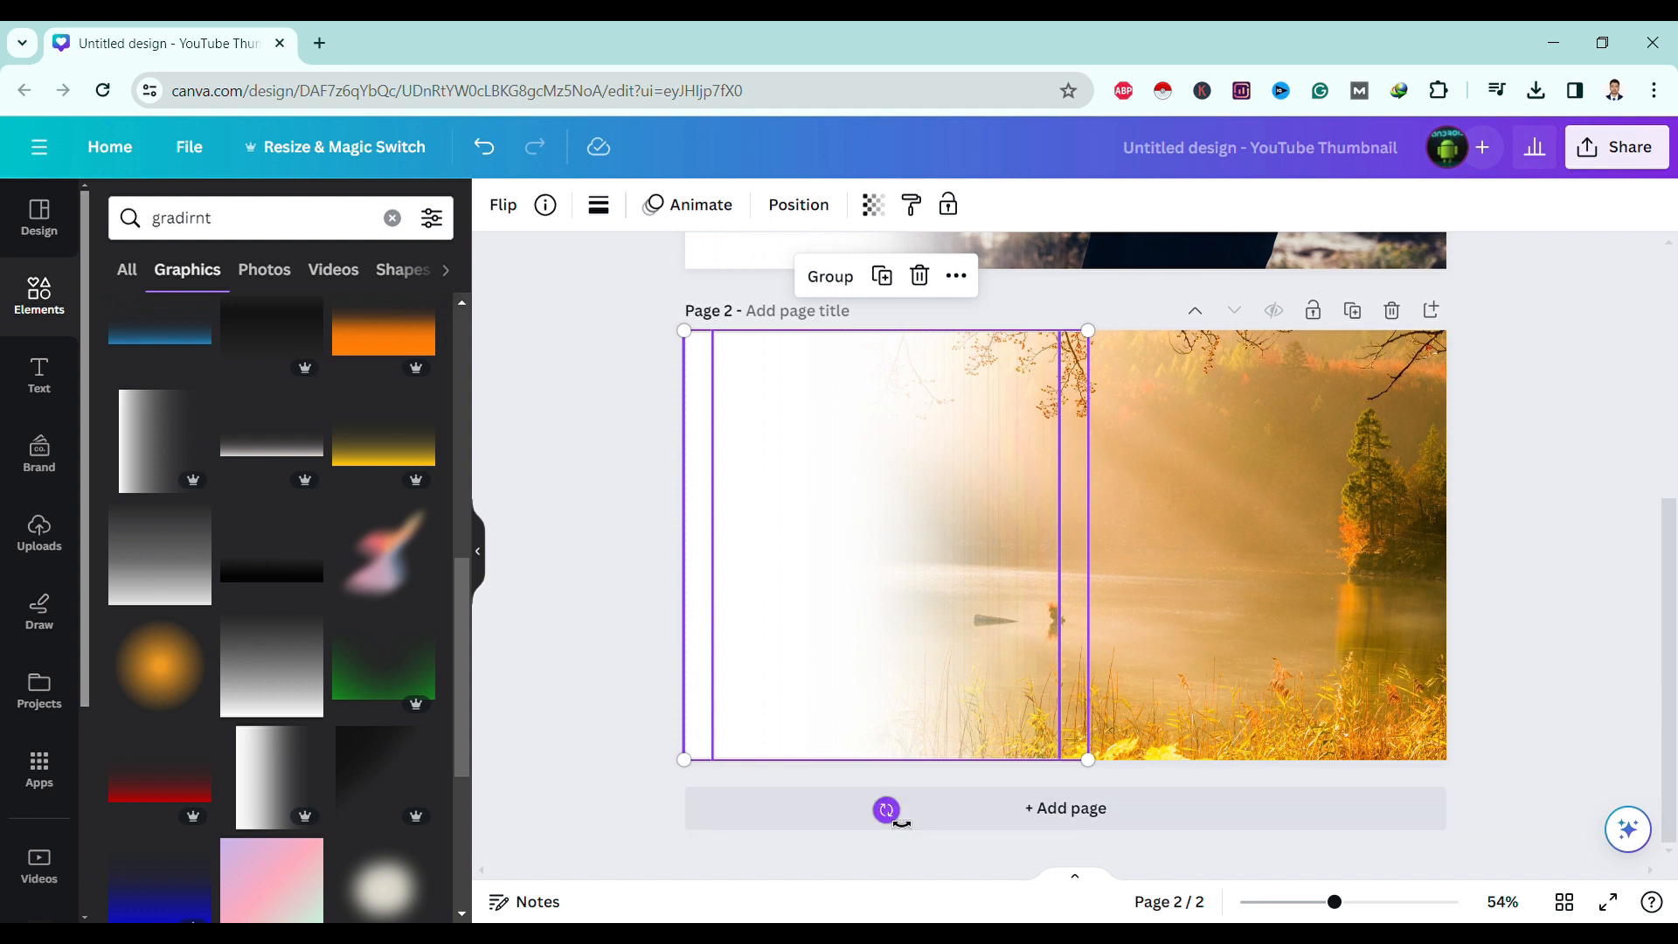
mouse_move(887, 808)
mouse_down()
mouse_move(1113, 639)
mouse_move(1169, 359)
mouse_move(886, 358)
mouse_up()
drag(921, 538, 1283, 541)
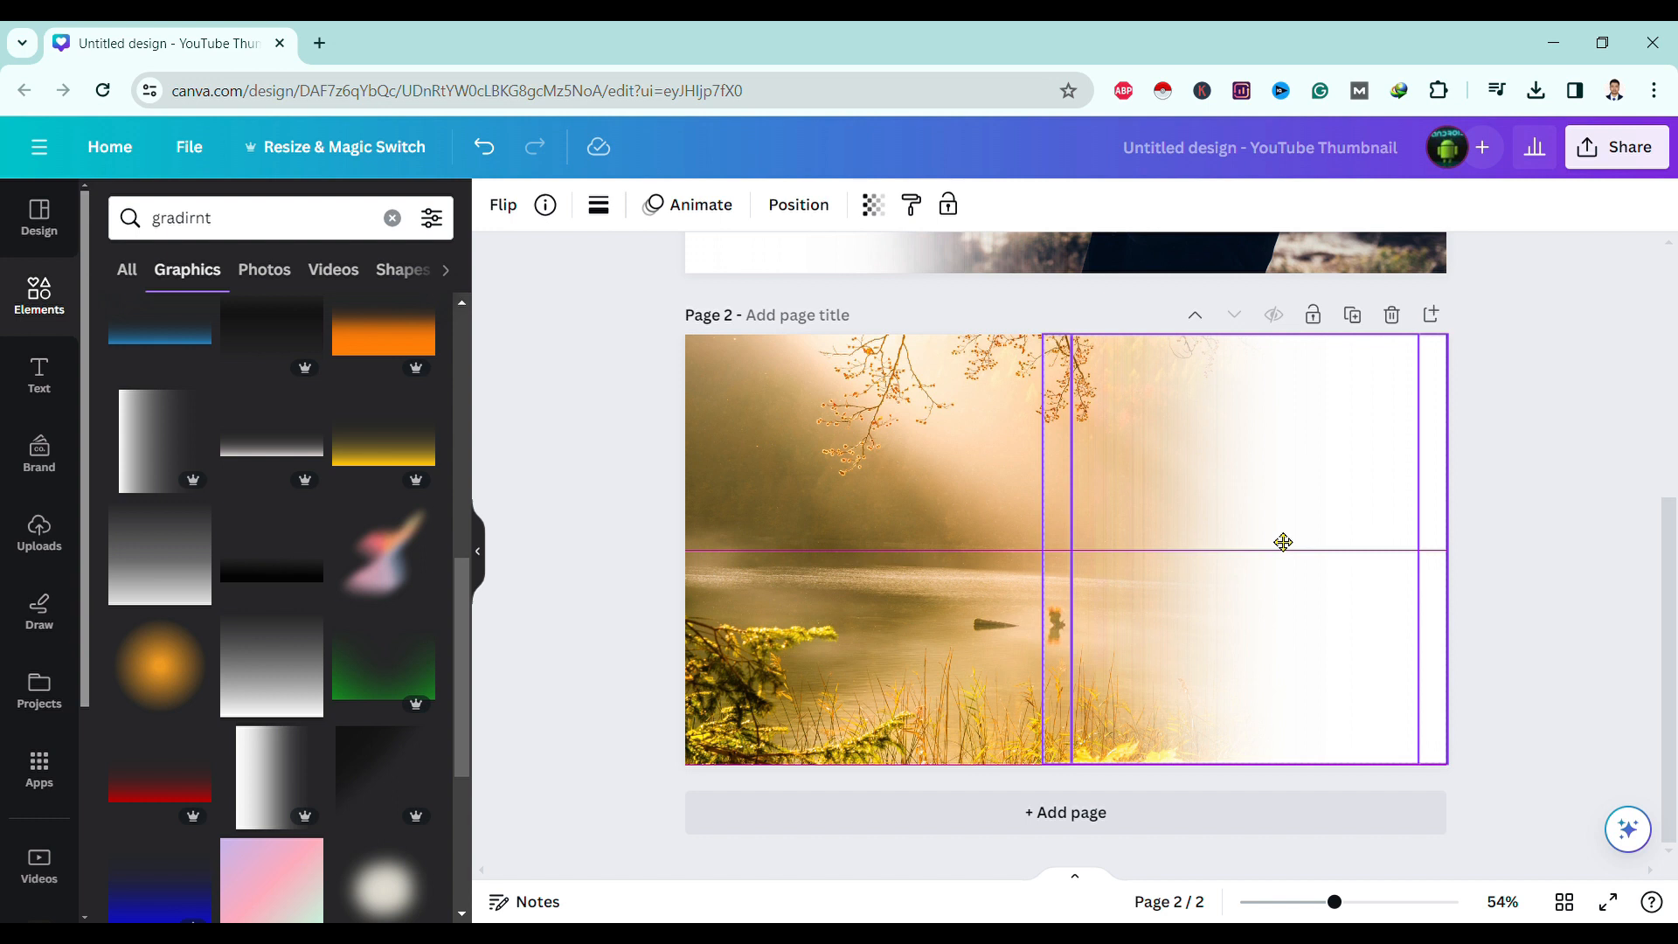
drag(1283, 542, 1278, 537)
scroll(1599, 505, up, 4)
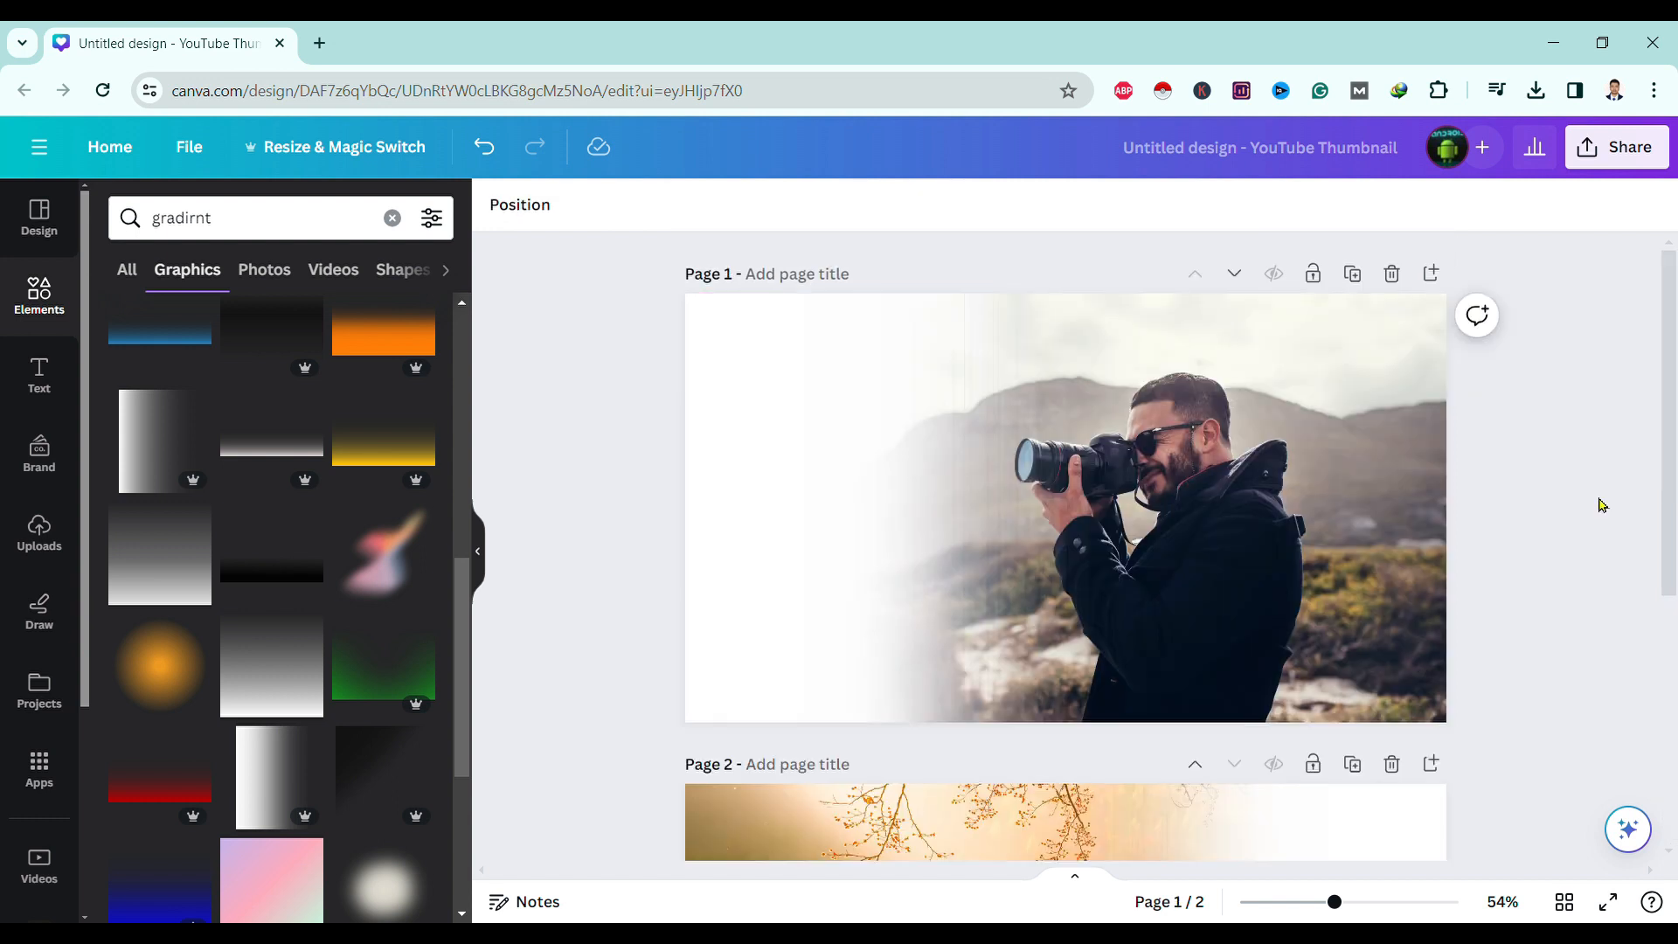
scroll(1499, 599, down, 1)
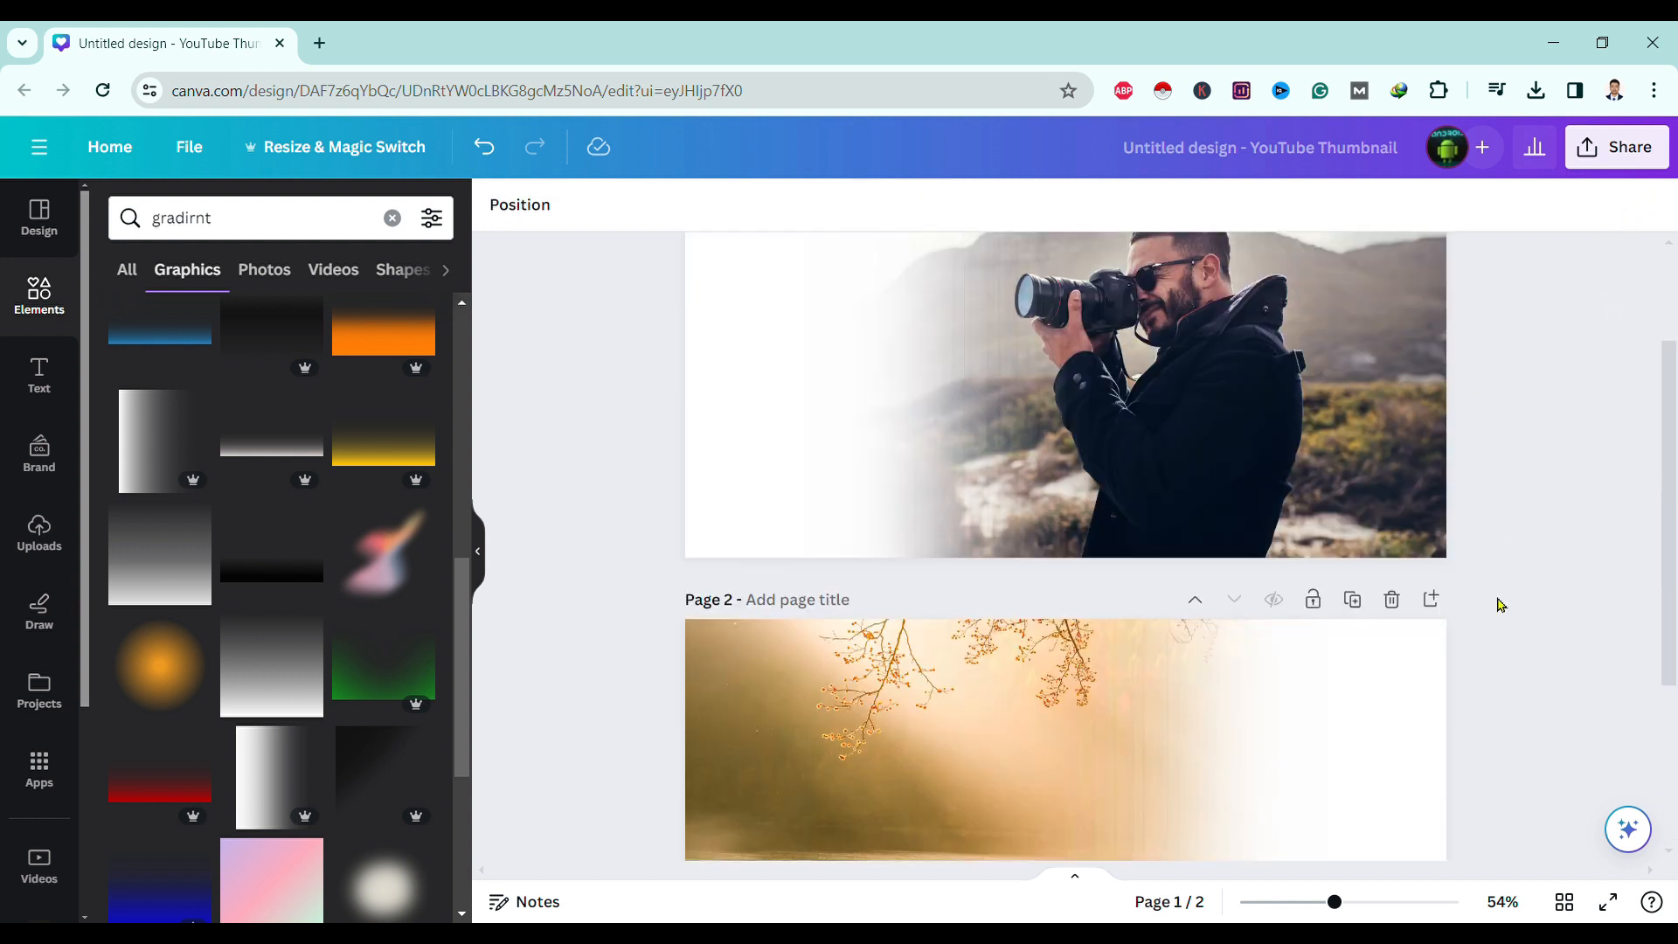
scroll(1501, 603, down, 2)
scroll(1500, 603, up, 3)
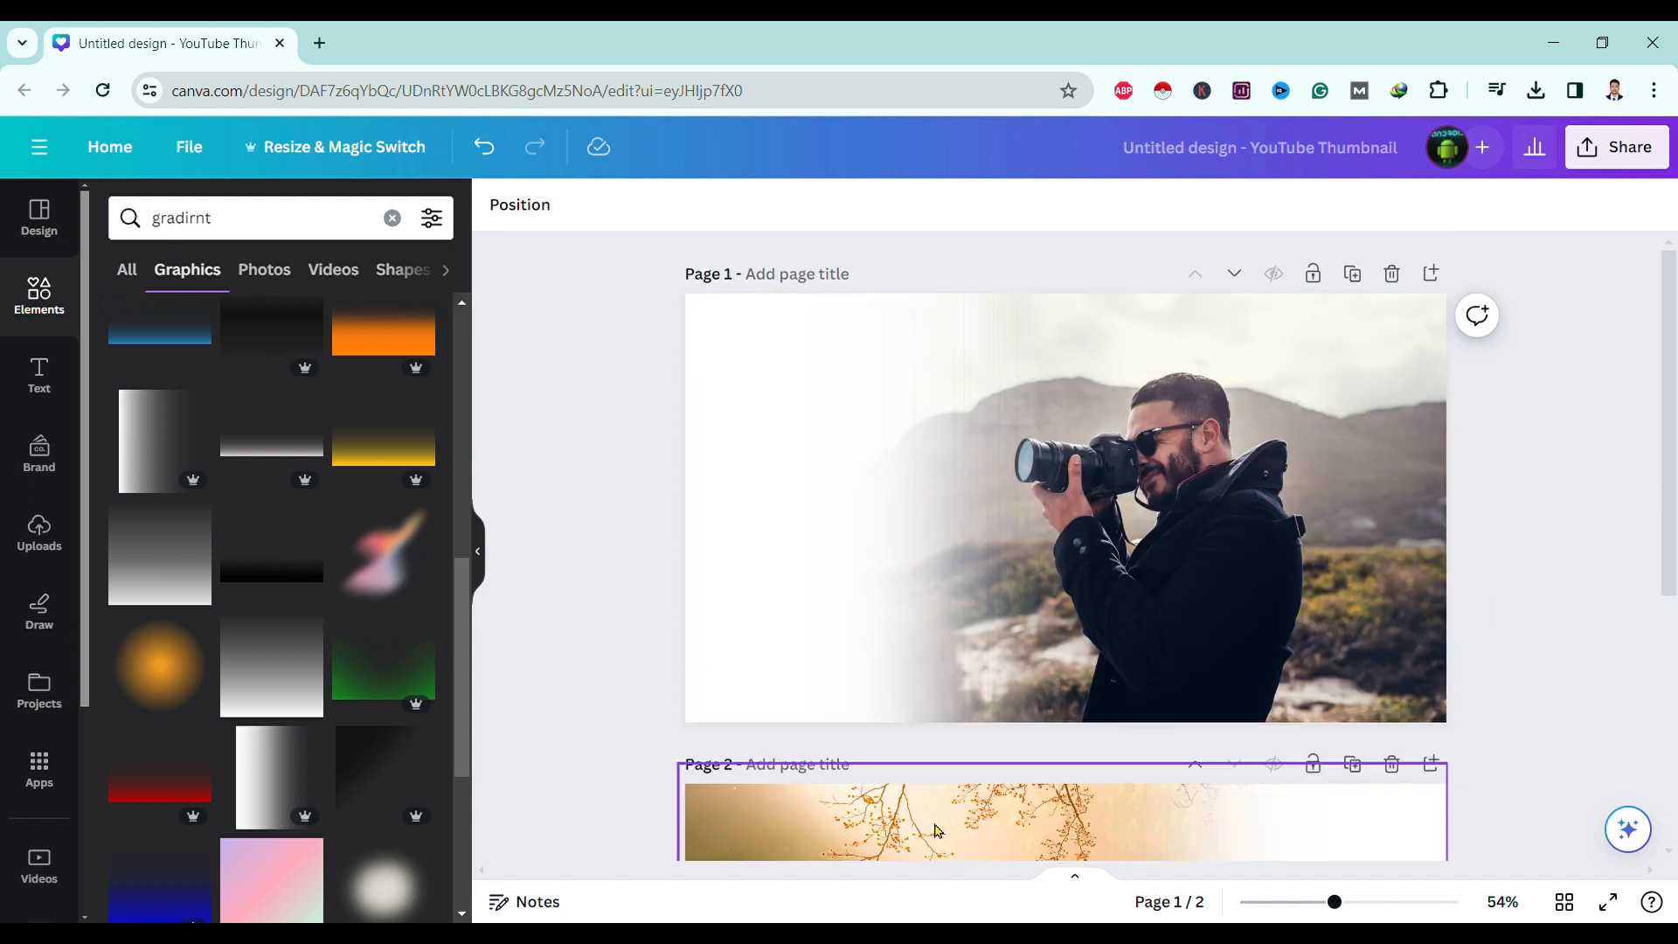
Step: Download only page 1 as a PNG via Share > Download
click(1660, 158)
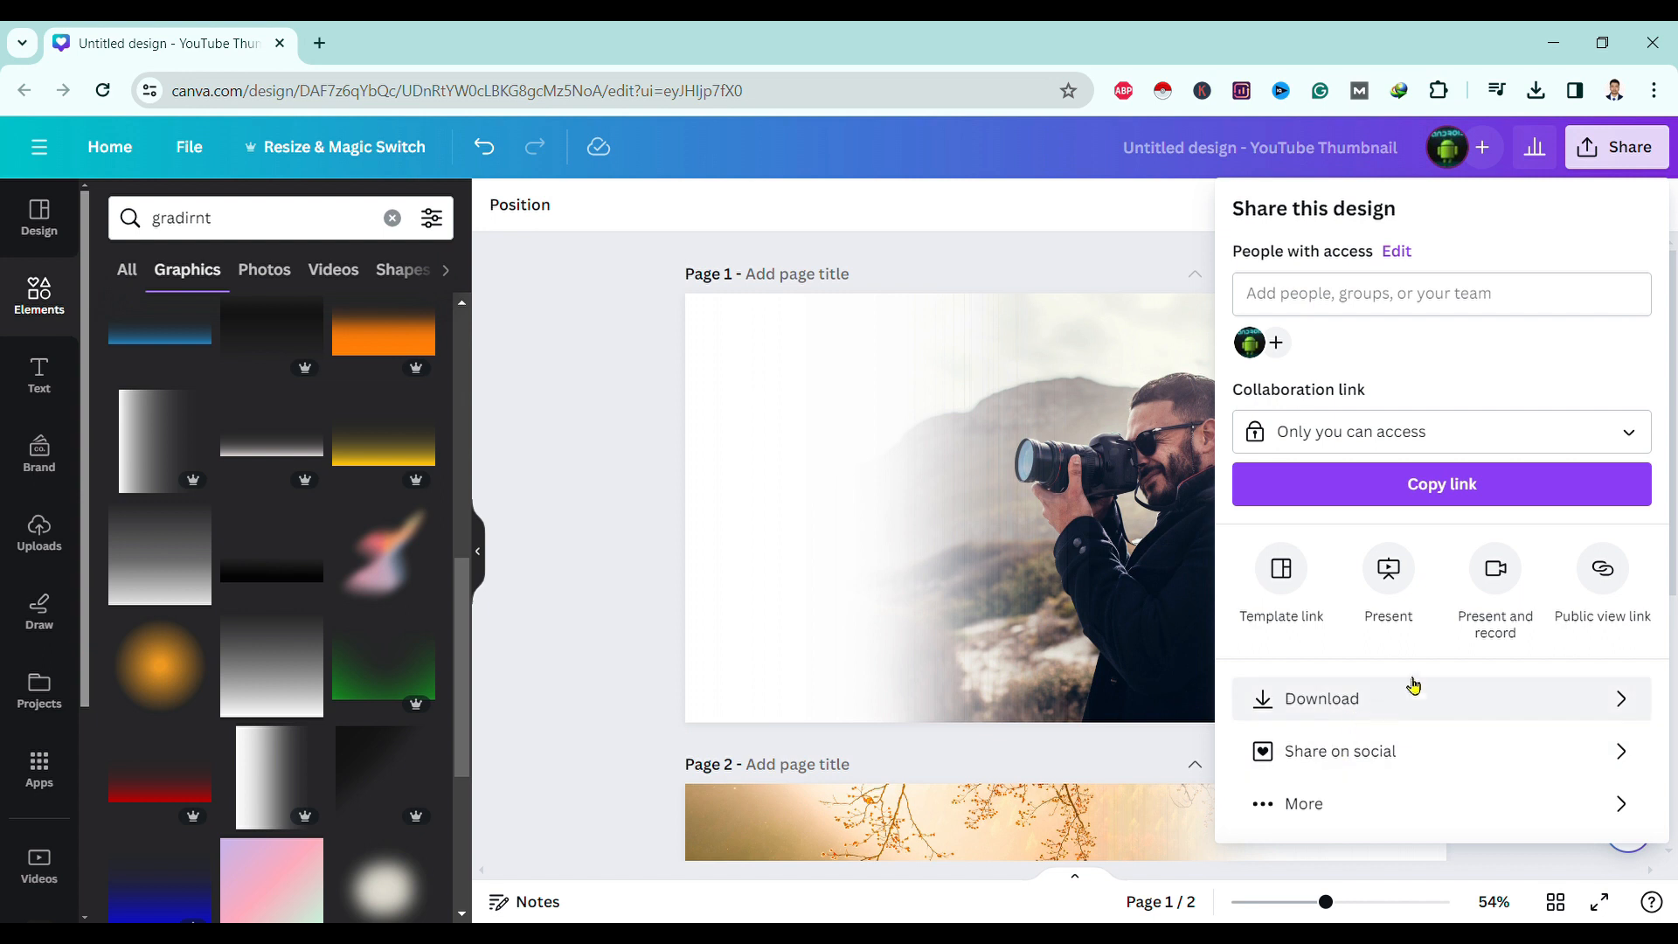
click(1481, 688)
click(1636, 556)
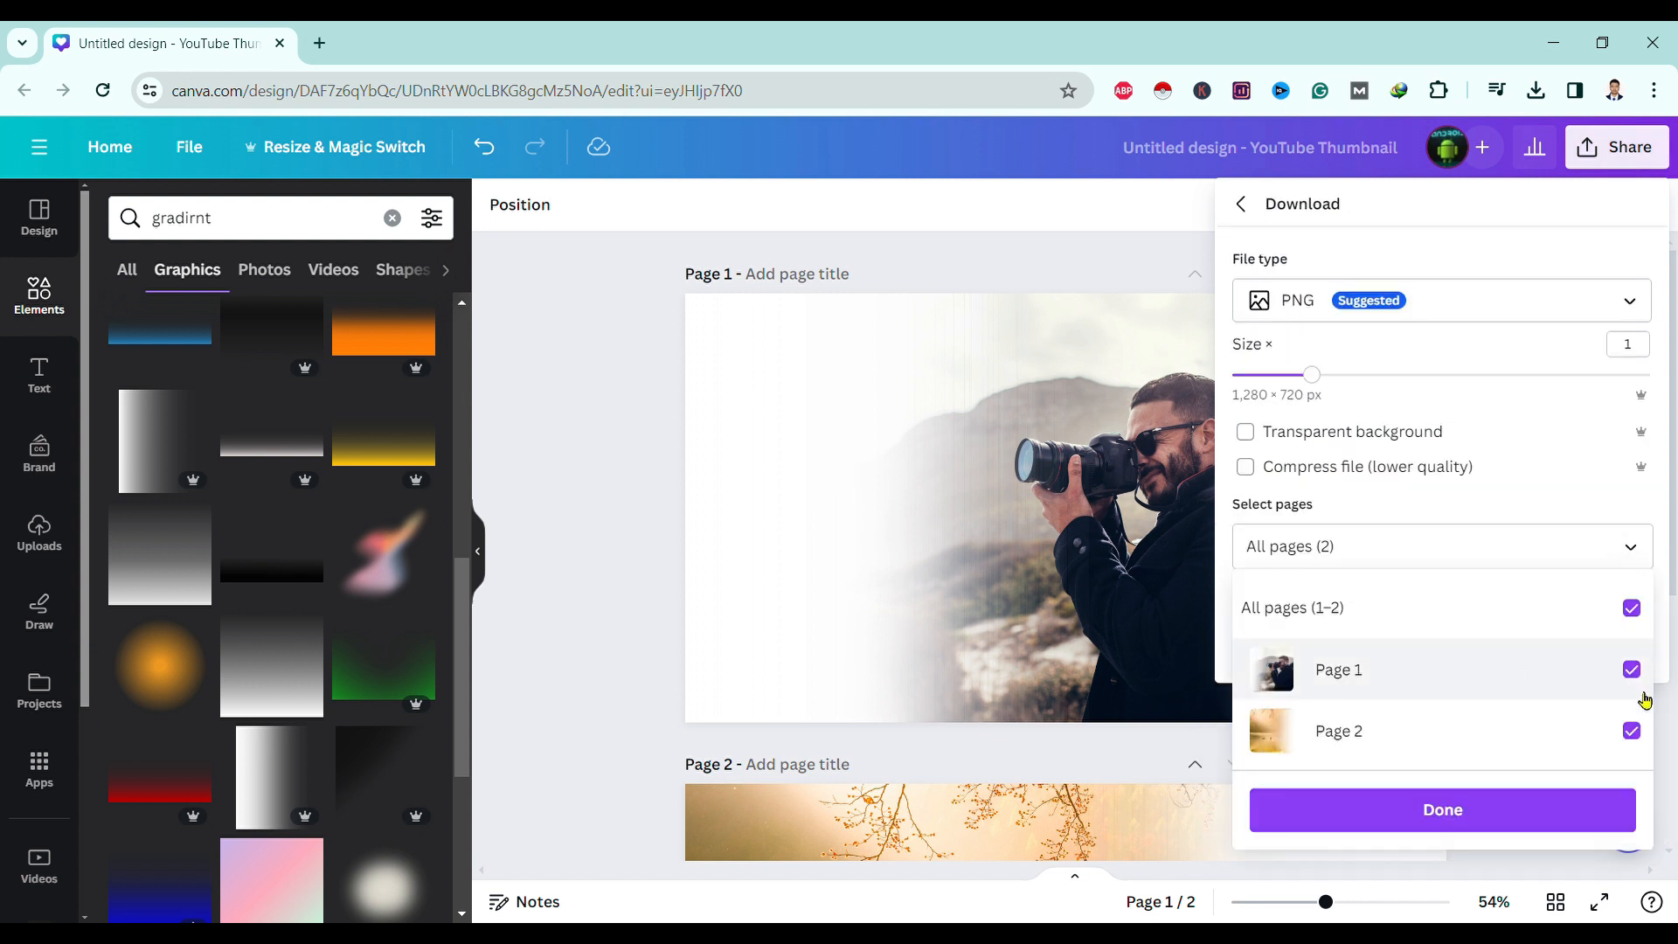
click(1631, 731)
click(1486, 826)
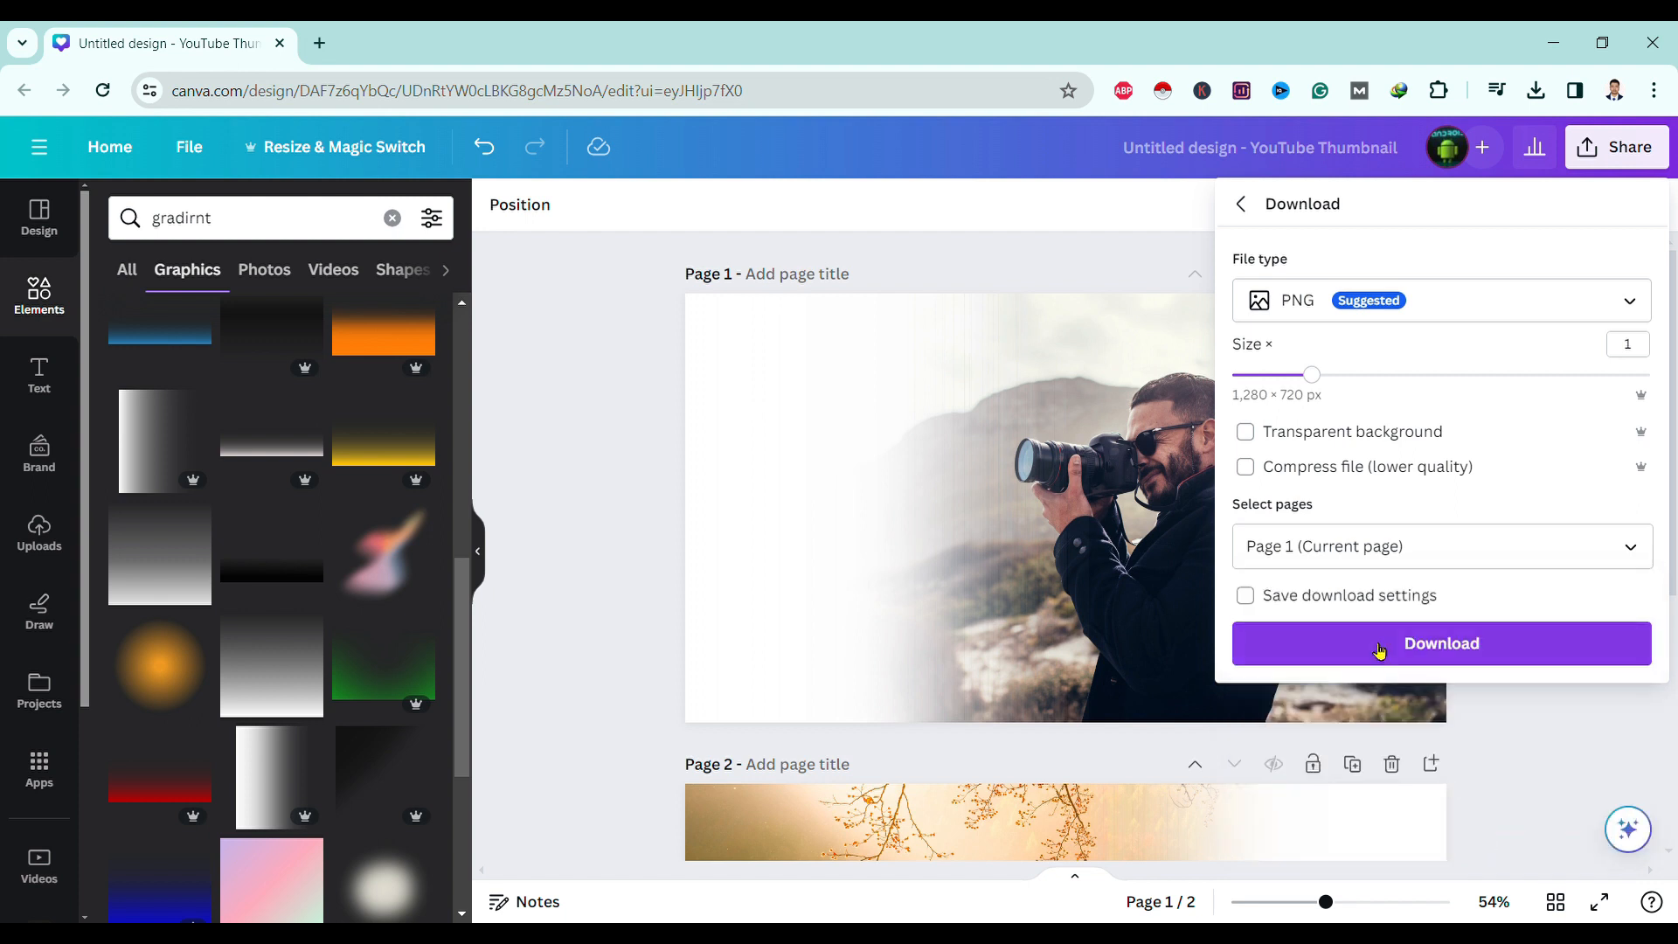
click(1377, 643)
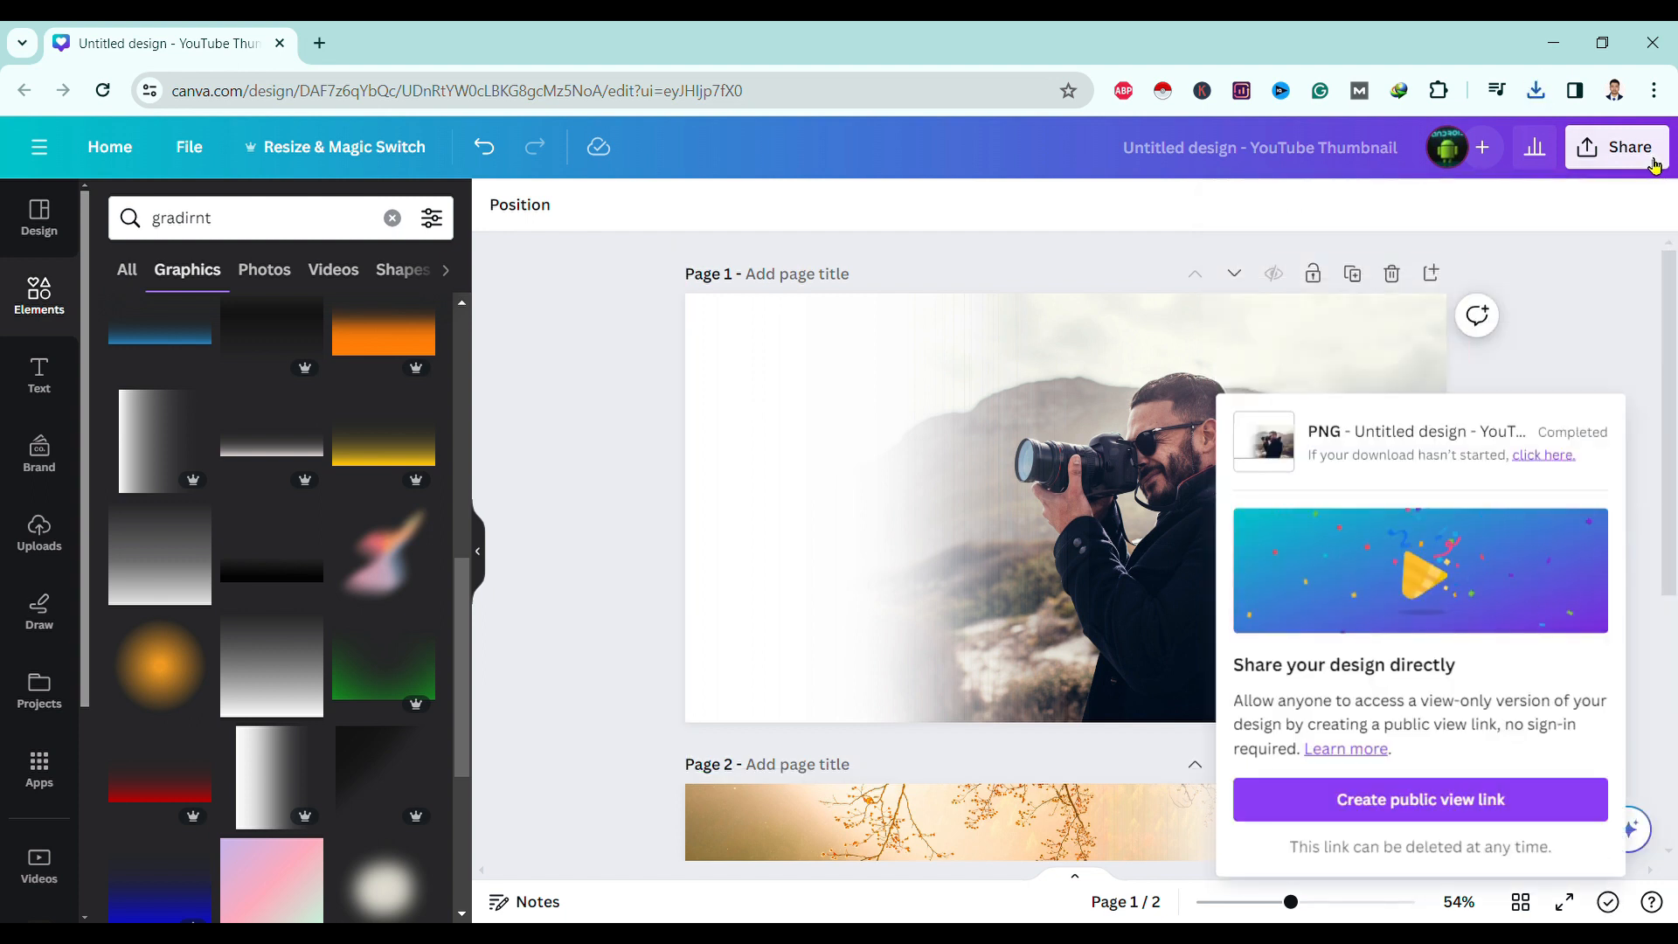
Step: Download only page 2 as a PNG the same way
click(1622, 155)
click(1481, 696)
click(1626, 551)
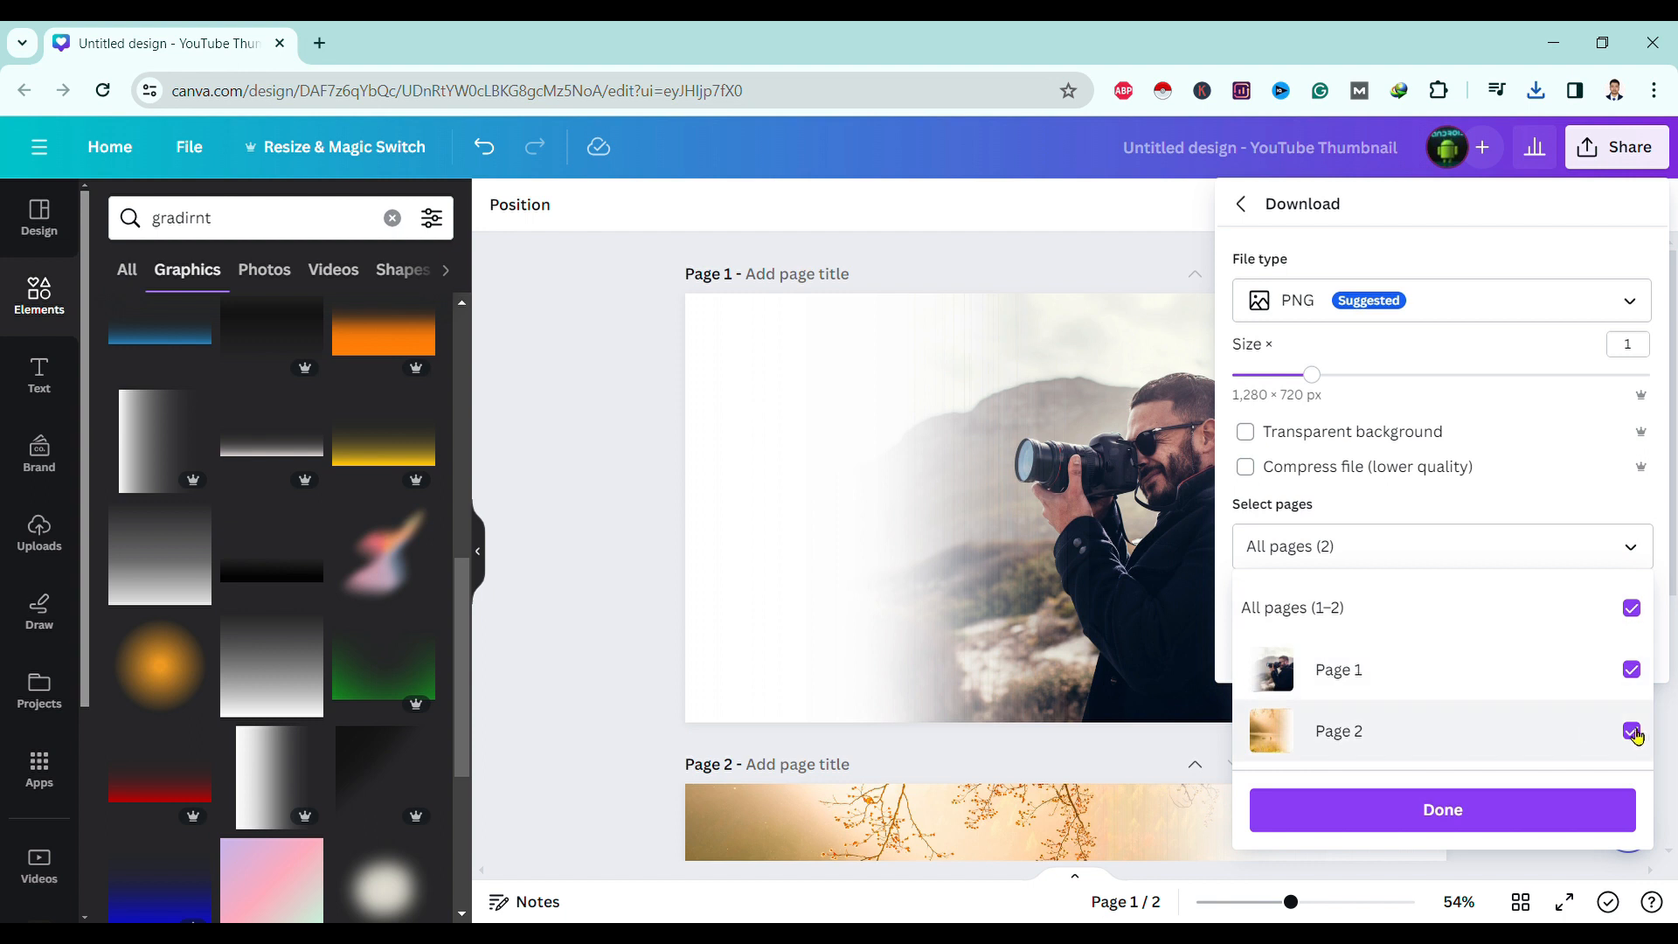
click(1632, 731)
click(1632, 669)
click(1479, 810)
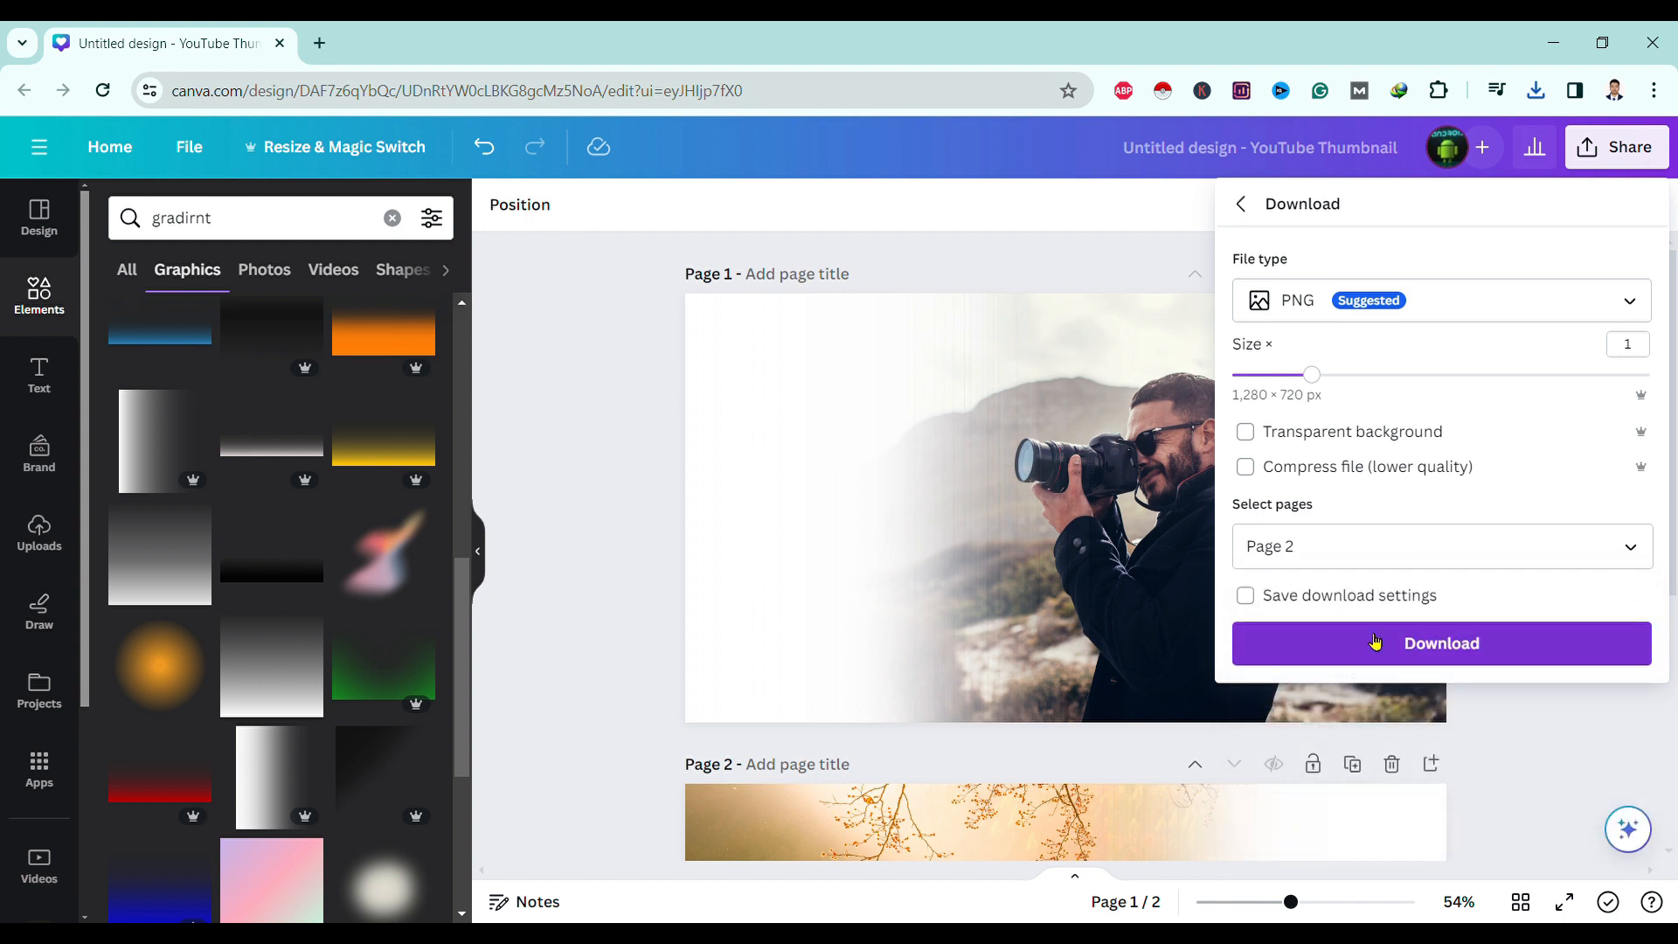
click(1371, 642)
click(595, 483)
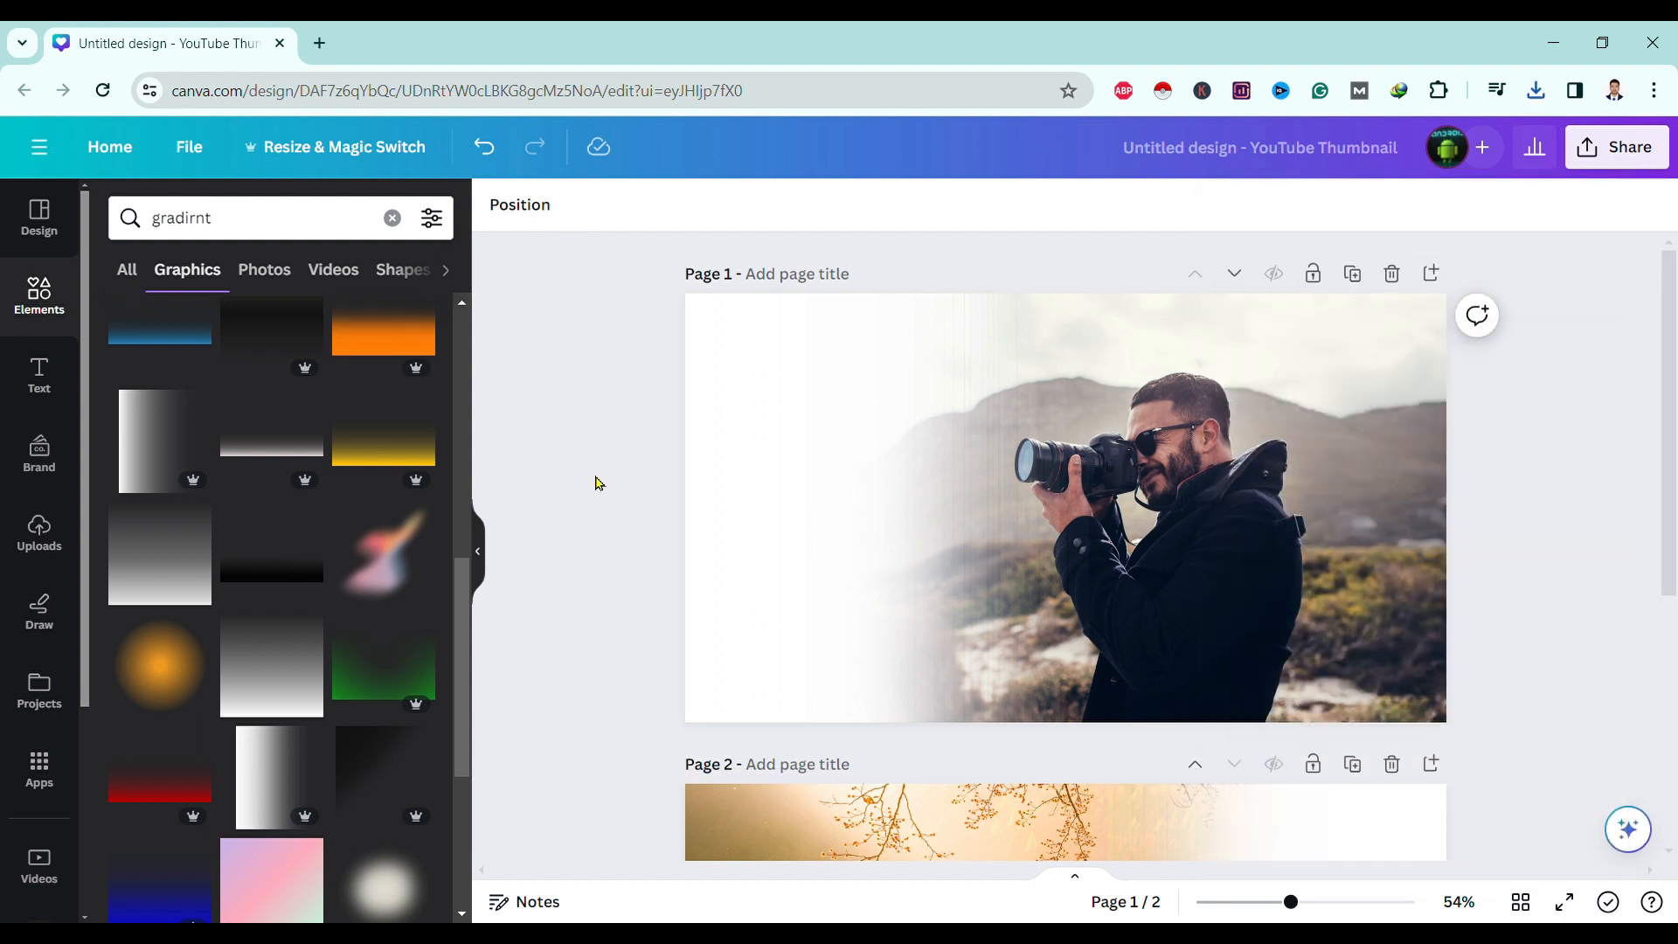
Step: Add a third page and fill it with the uploaded fog photo
click(39, 530)
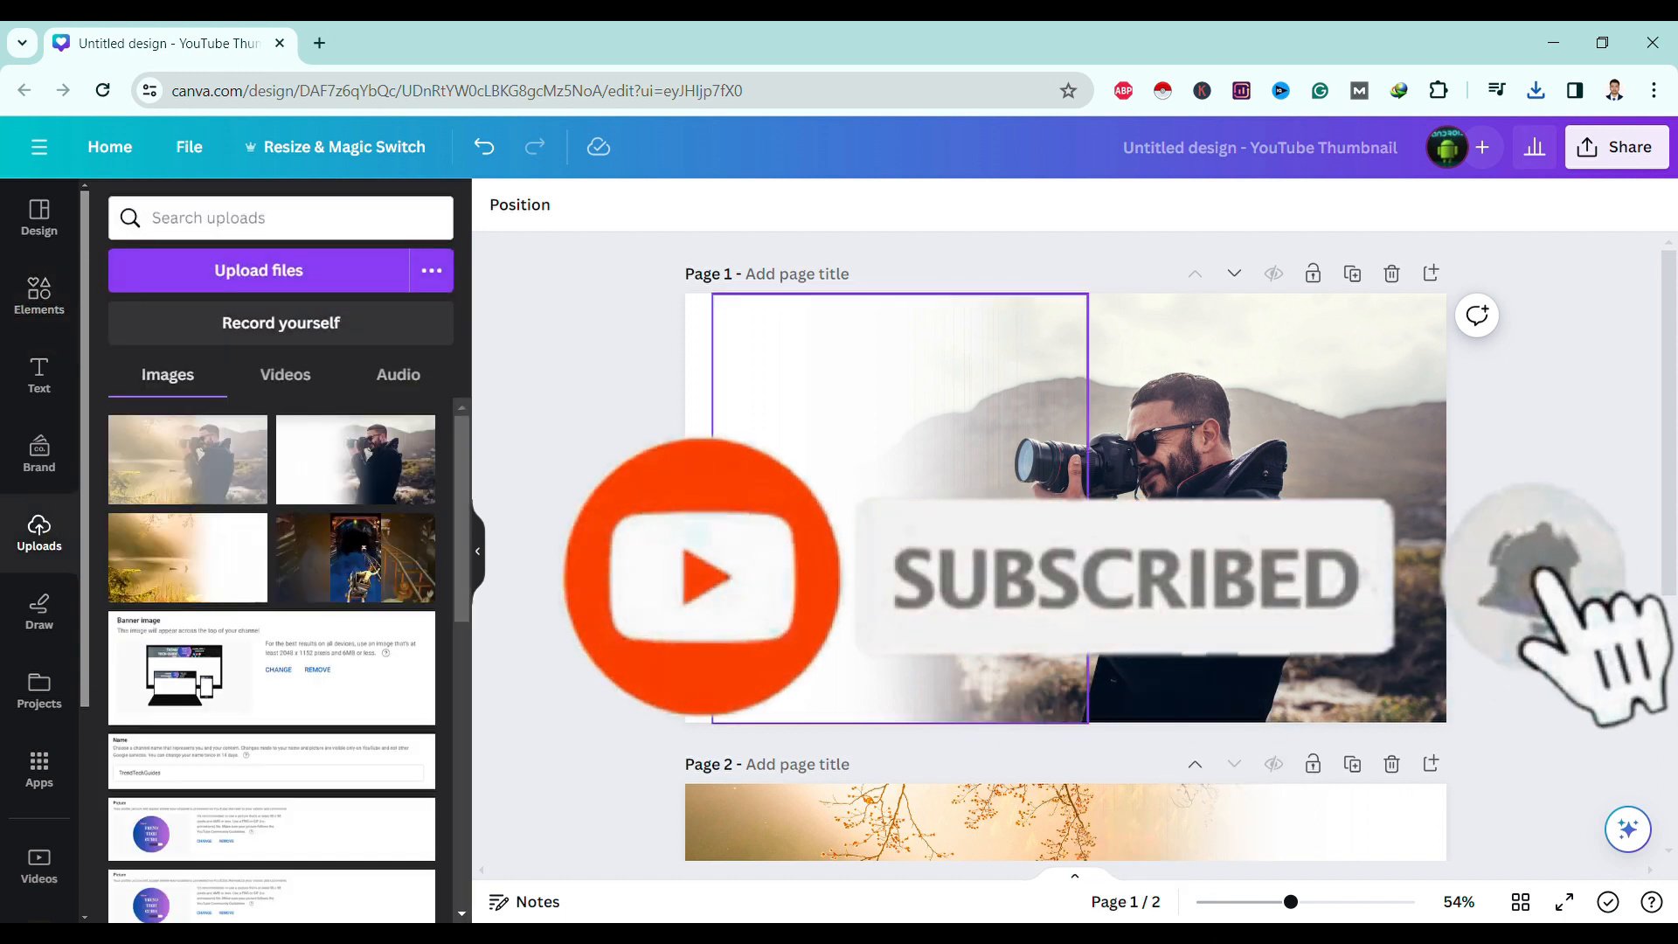
scroll(1491, 584, down, 3)
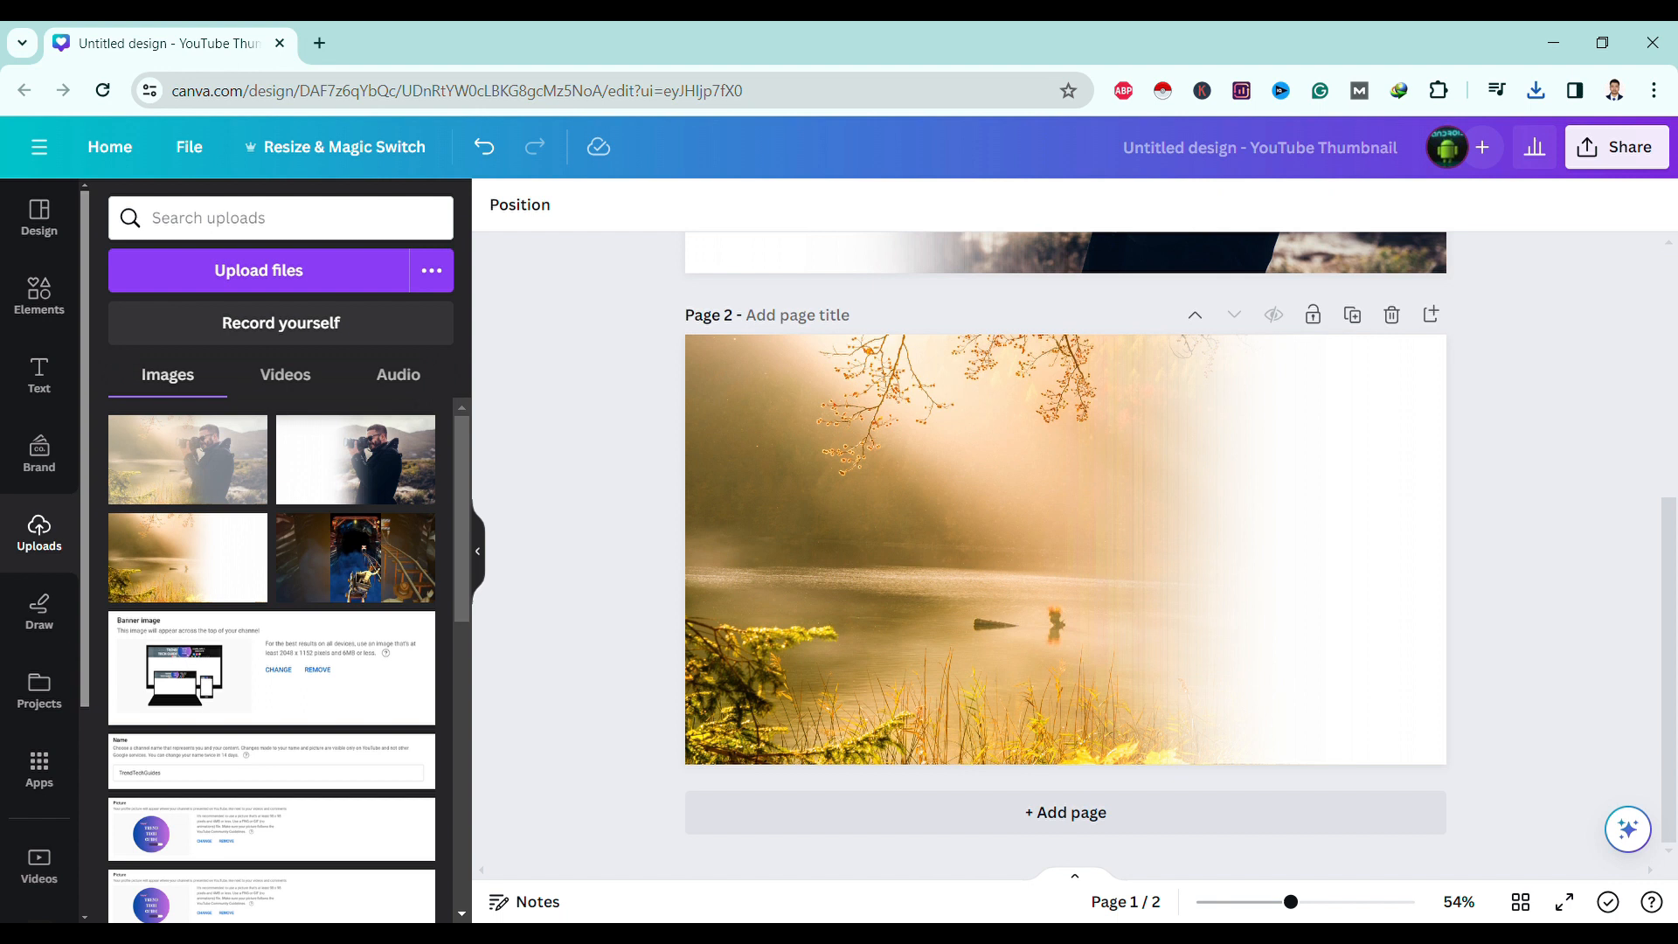
click(1431, 314)
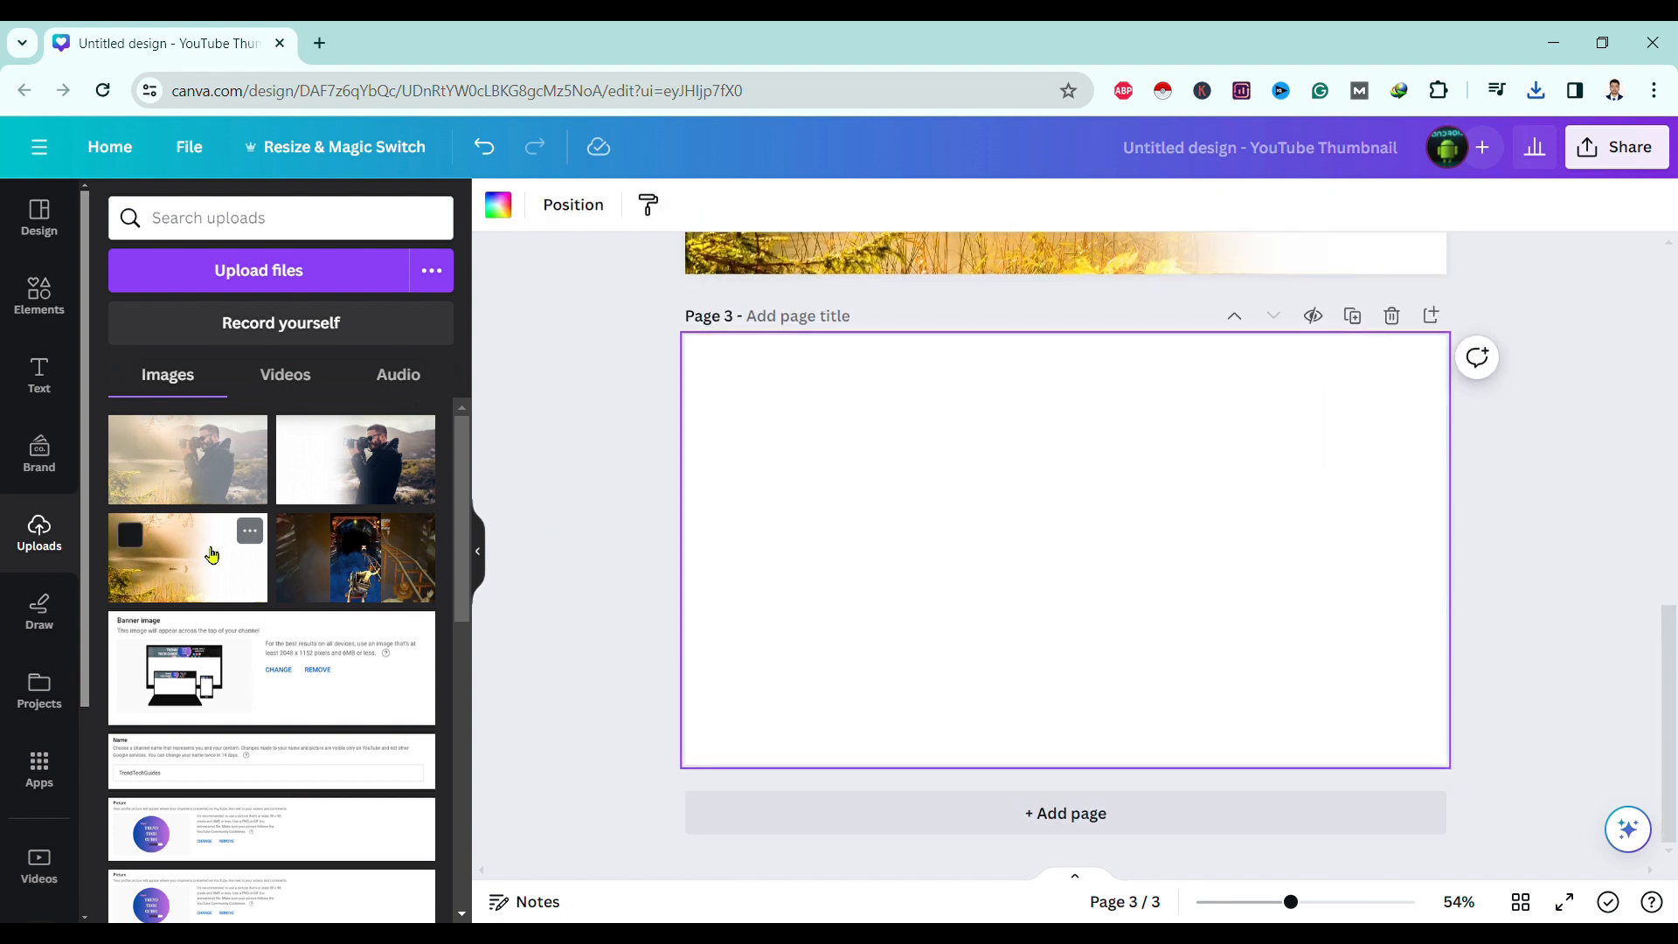
drag(212, 555, 730, 555)
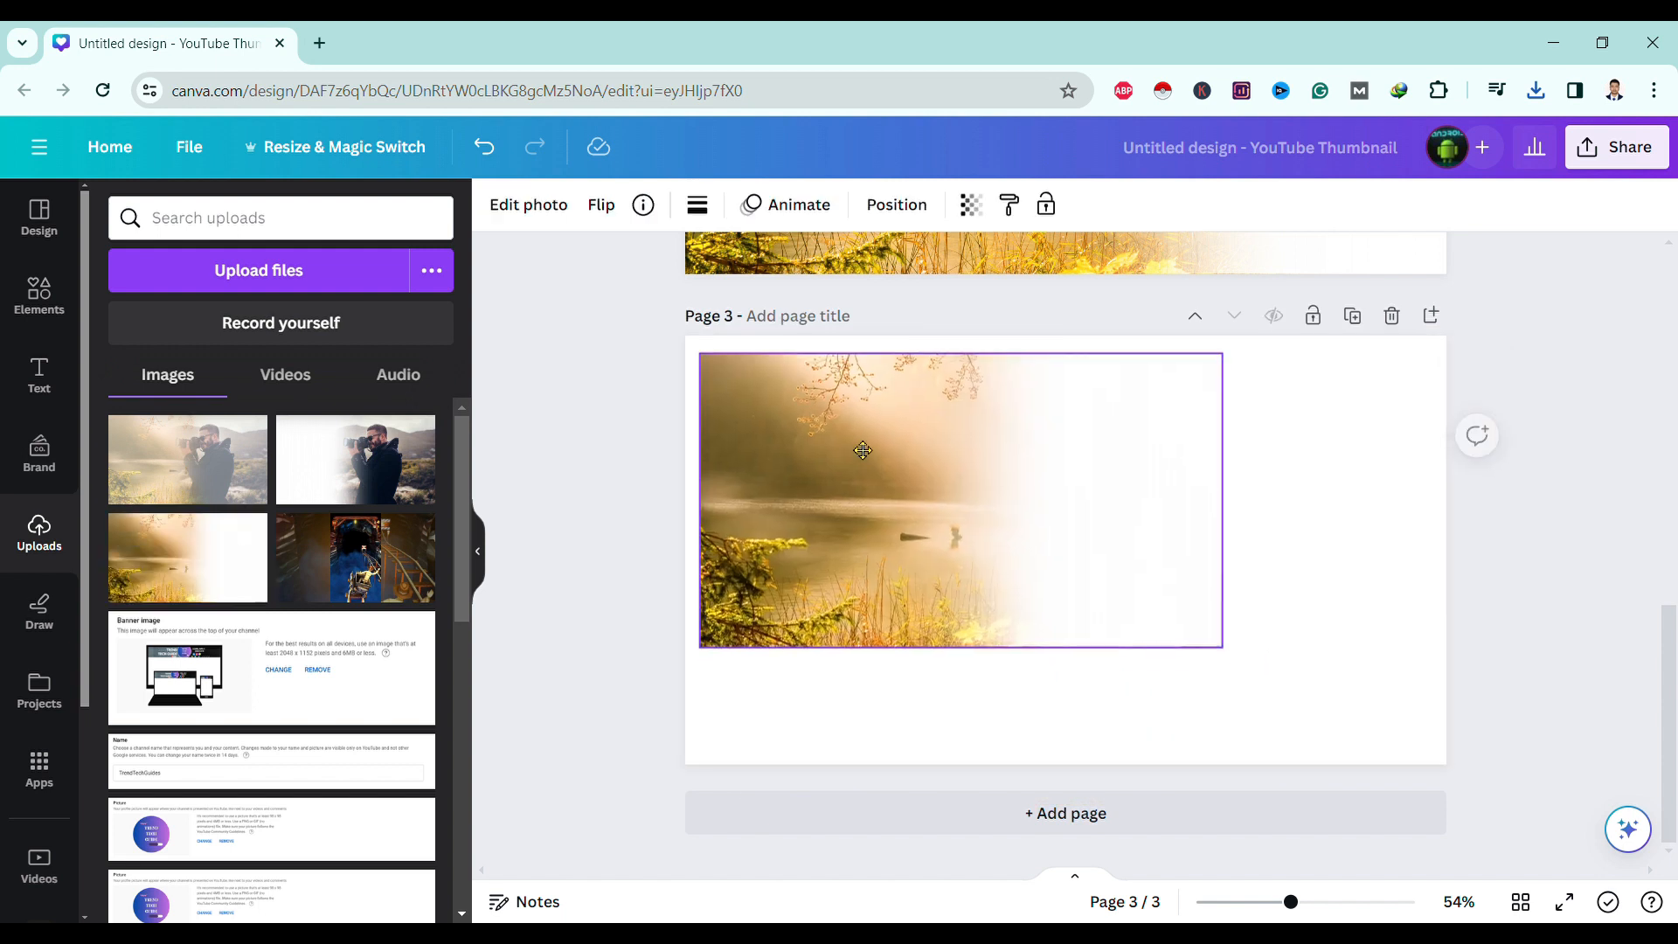
drag(1206, 629, 1448, 765)
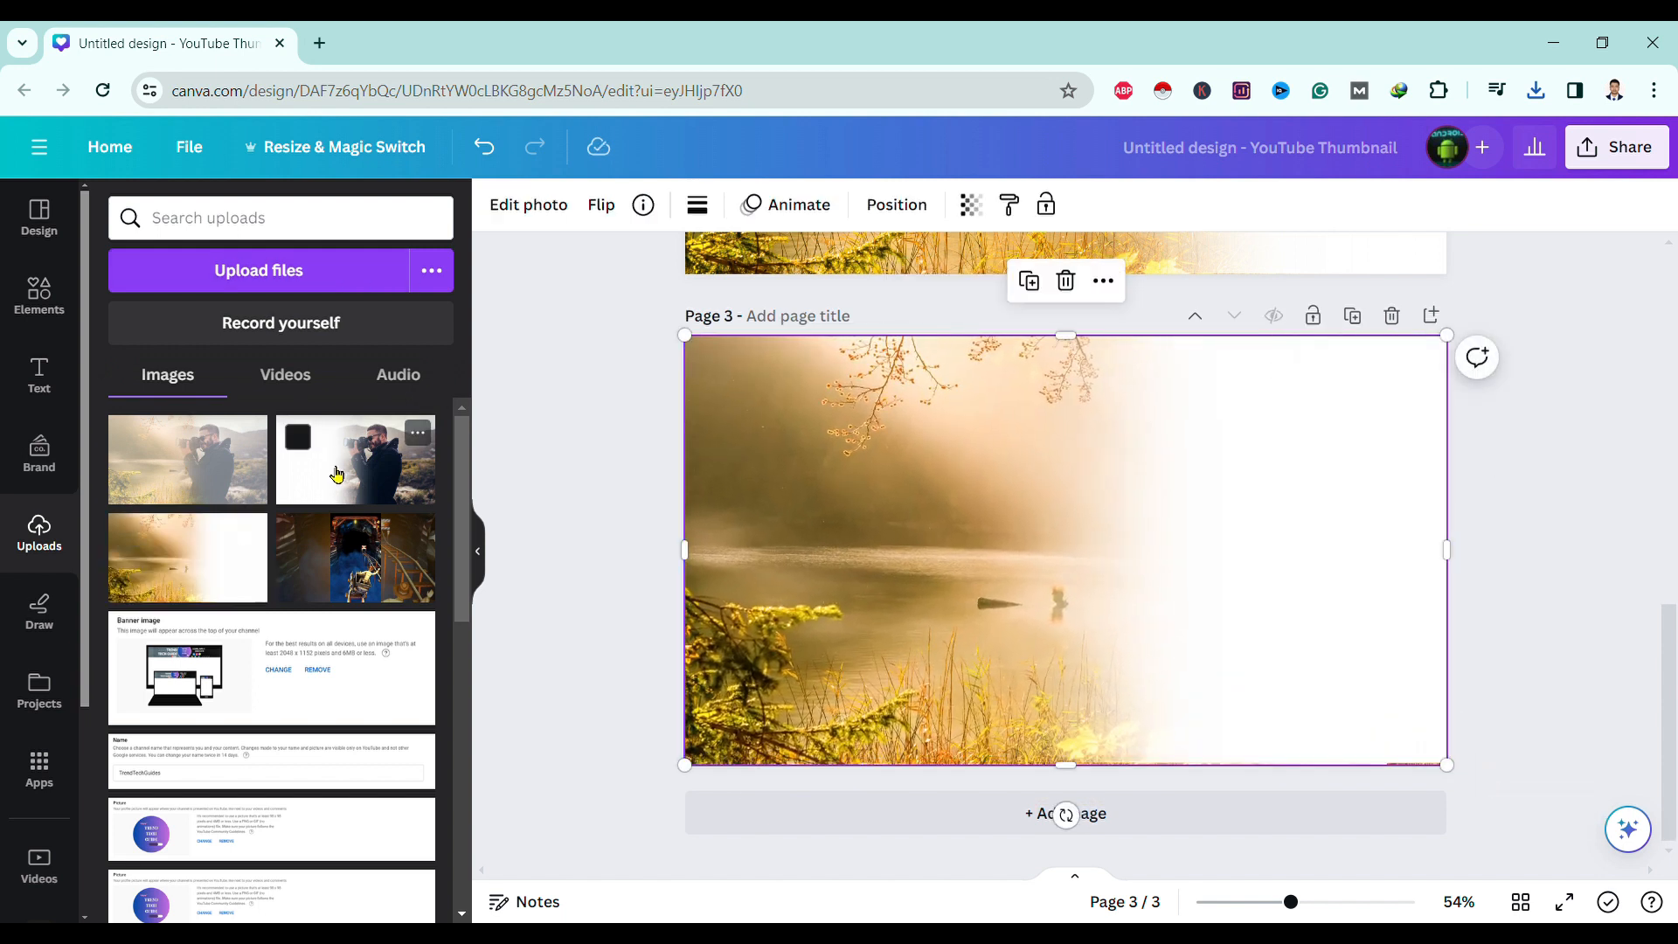
Step: Stretch the camera-man photo over page 3 and bring up its transparency setting
mouse_move(337, 475)
mouse_down()
mouse_move(1019, 506)
mouse_move(916, 447)
mouse_up()
drag(1208, 631, 1468, 765)
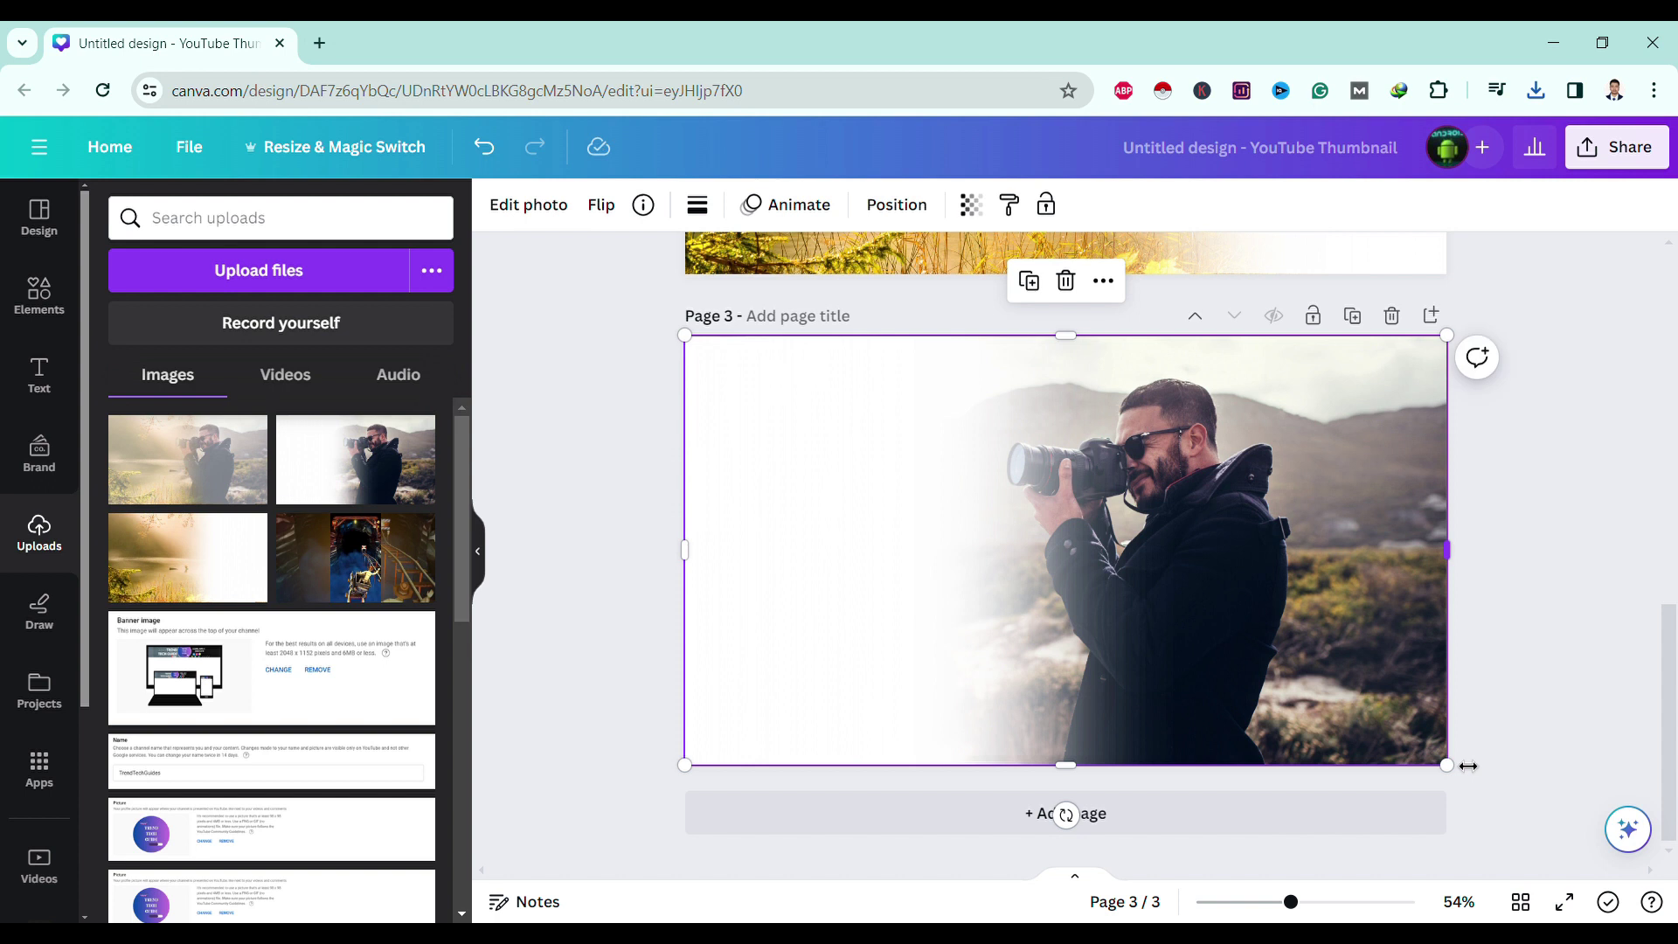
click(1627, 643)
click(1114, 562)
click(972, 209)
text(50)
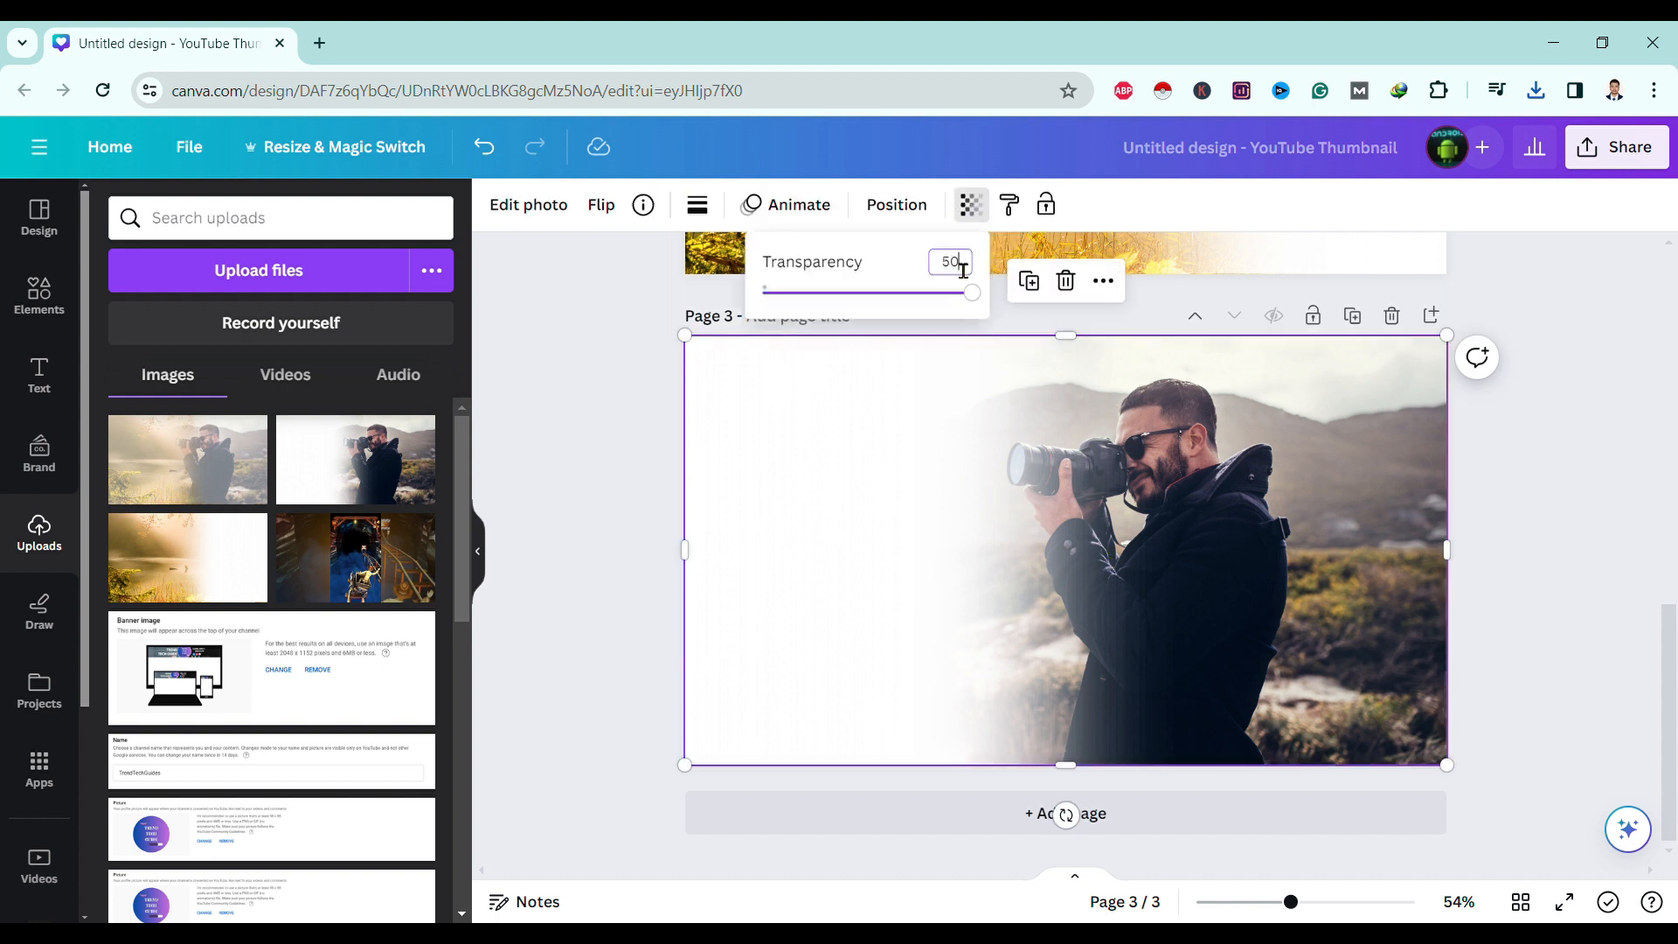
Step: Apply 50% transparency to the camera-man photo and deselect to view the blend
key(Return)
key(Escape)
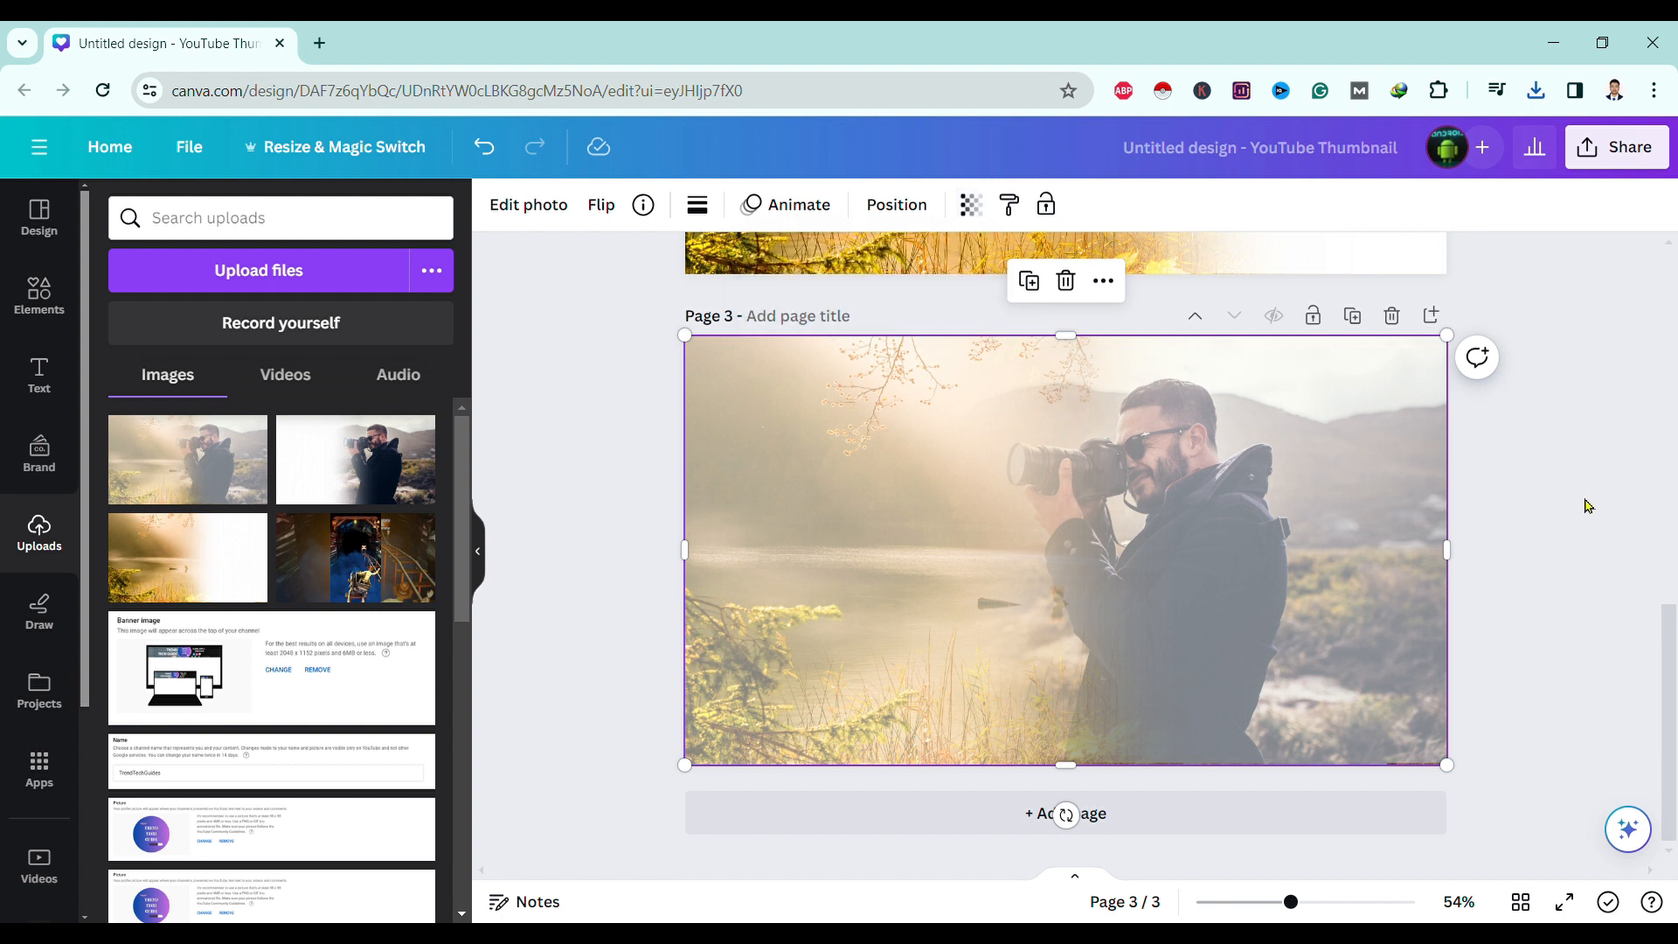
scroll(1585, 506, up, 2)
click(1601, 617)
scroll(1601, 618, up, 2)
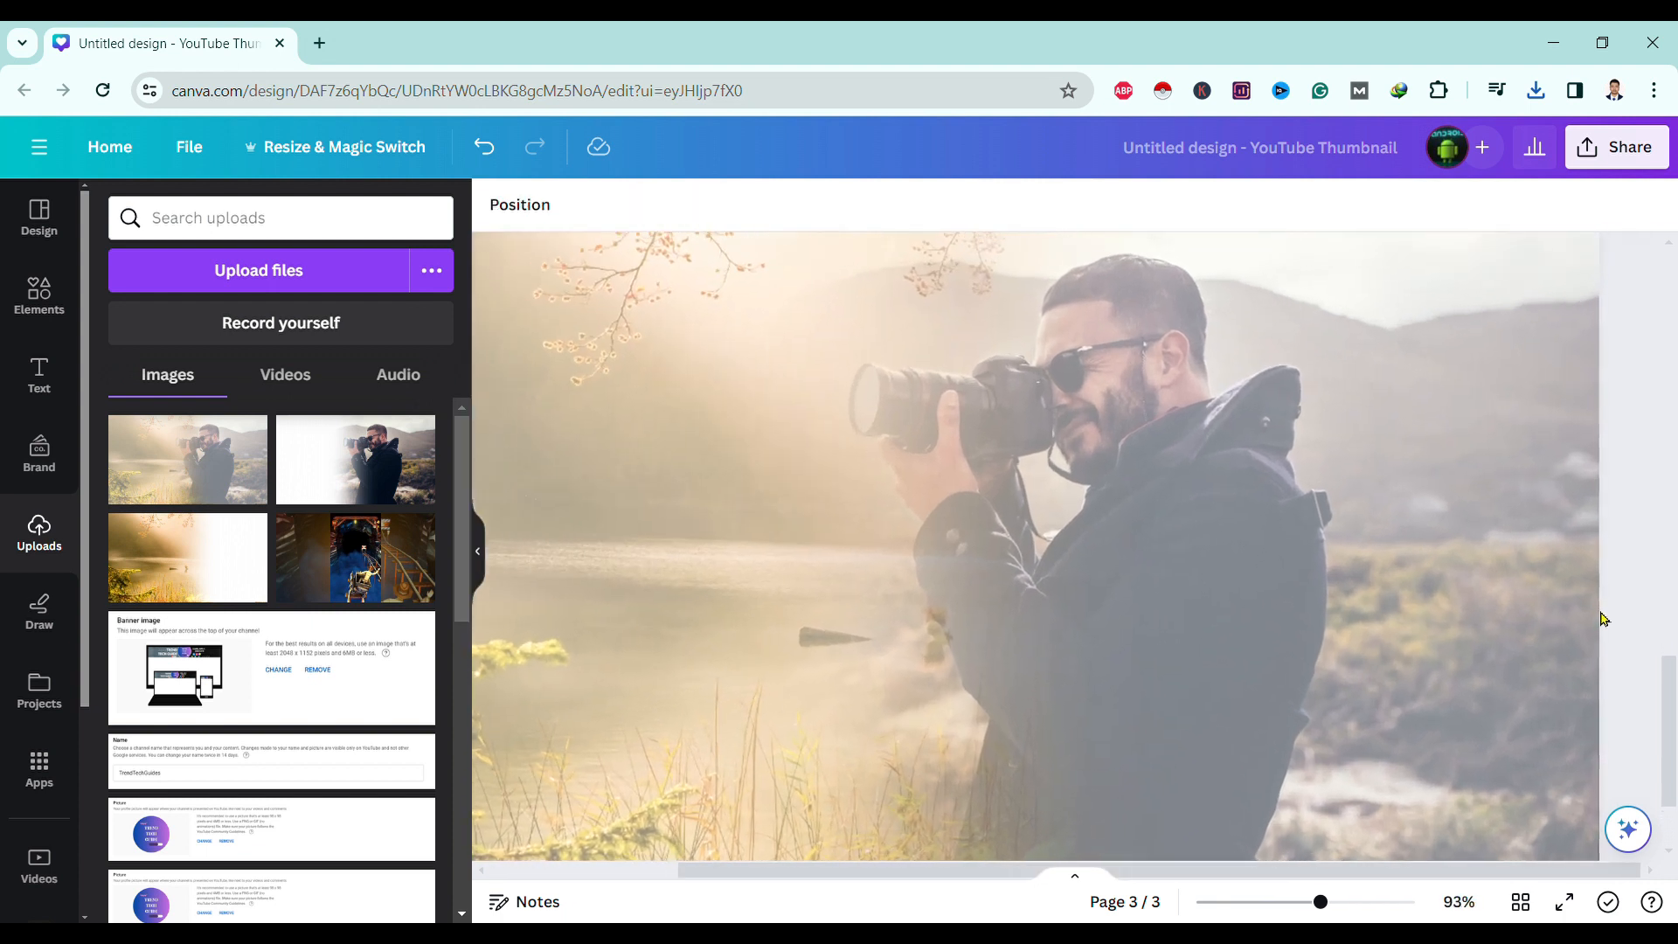
scroll(861, 573, down, 3)
scroll(852, 564, up, 2)
scroll(852, 564, down, 2)
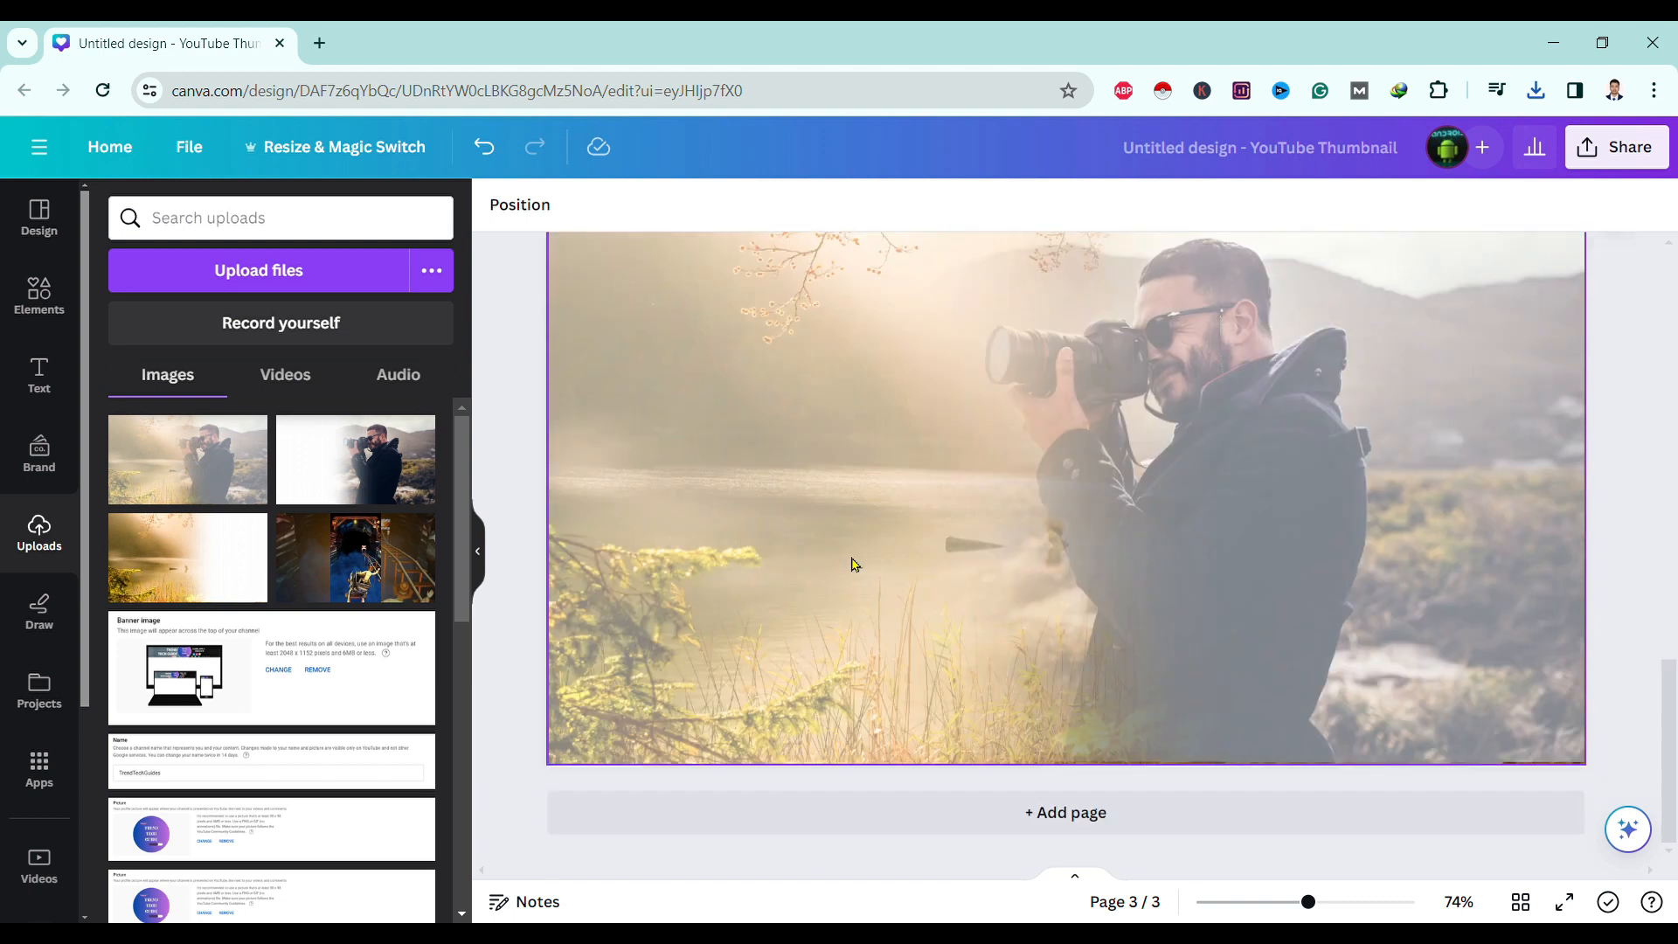
scroll(854, 562, down, 2)
Step: Download only page 3 as a PNG, leaving pages 1 and 2 unchecked
click(1652, 167)
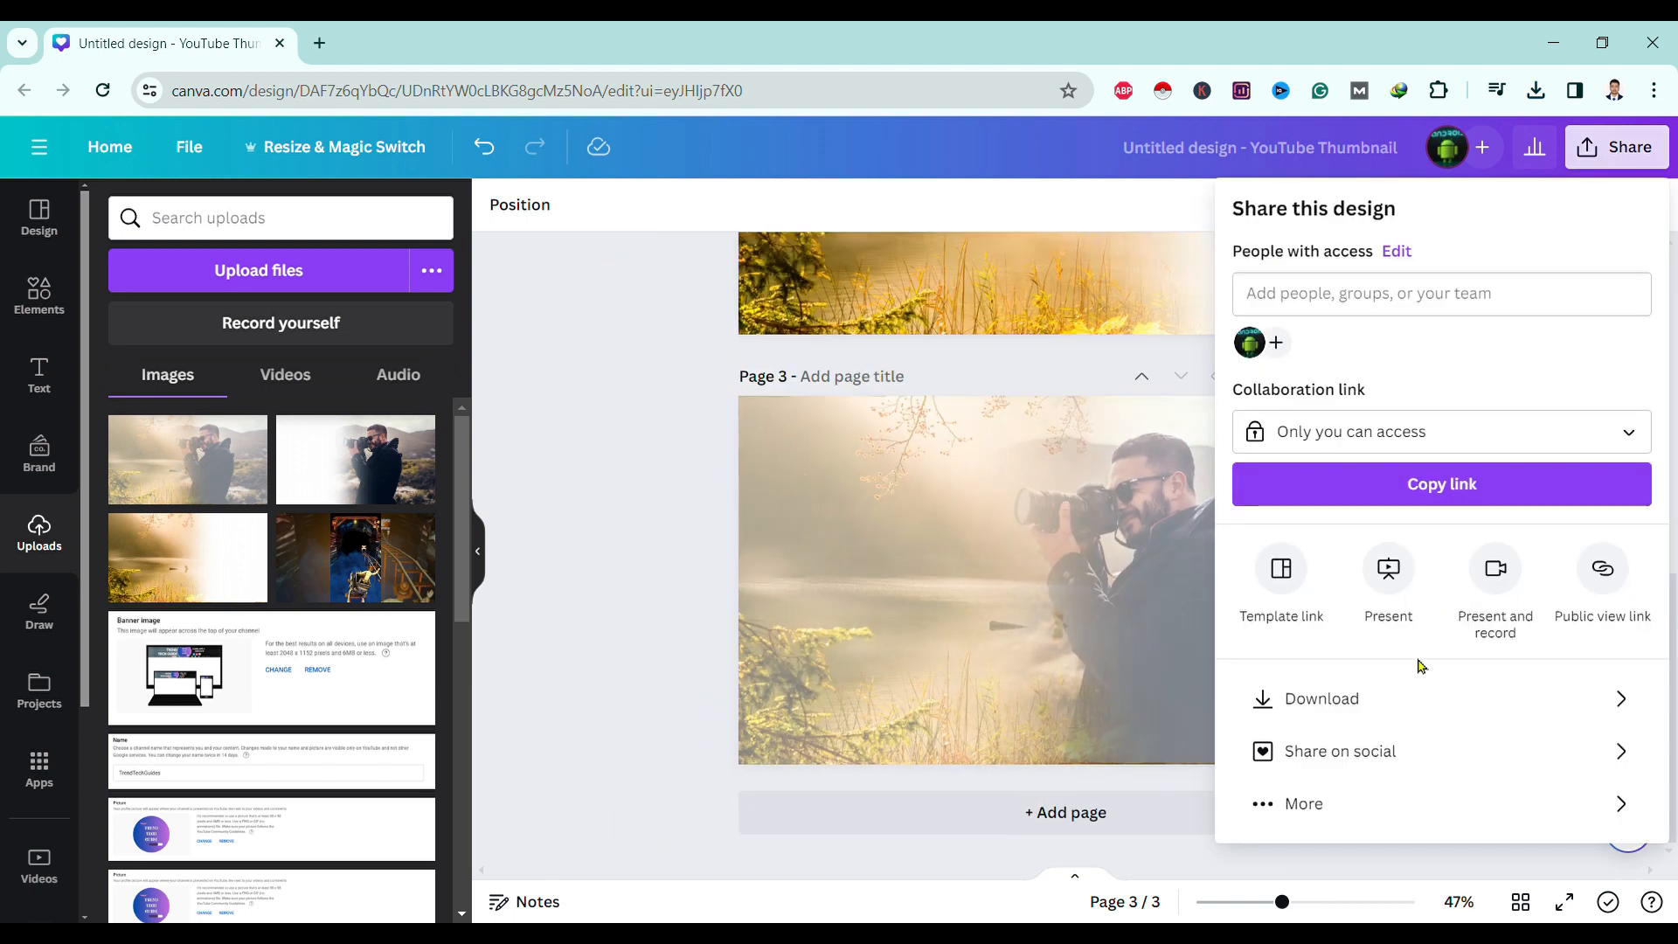
click(1393, 715)
click(1634, 556)
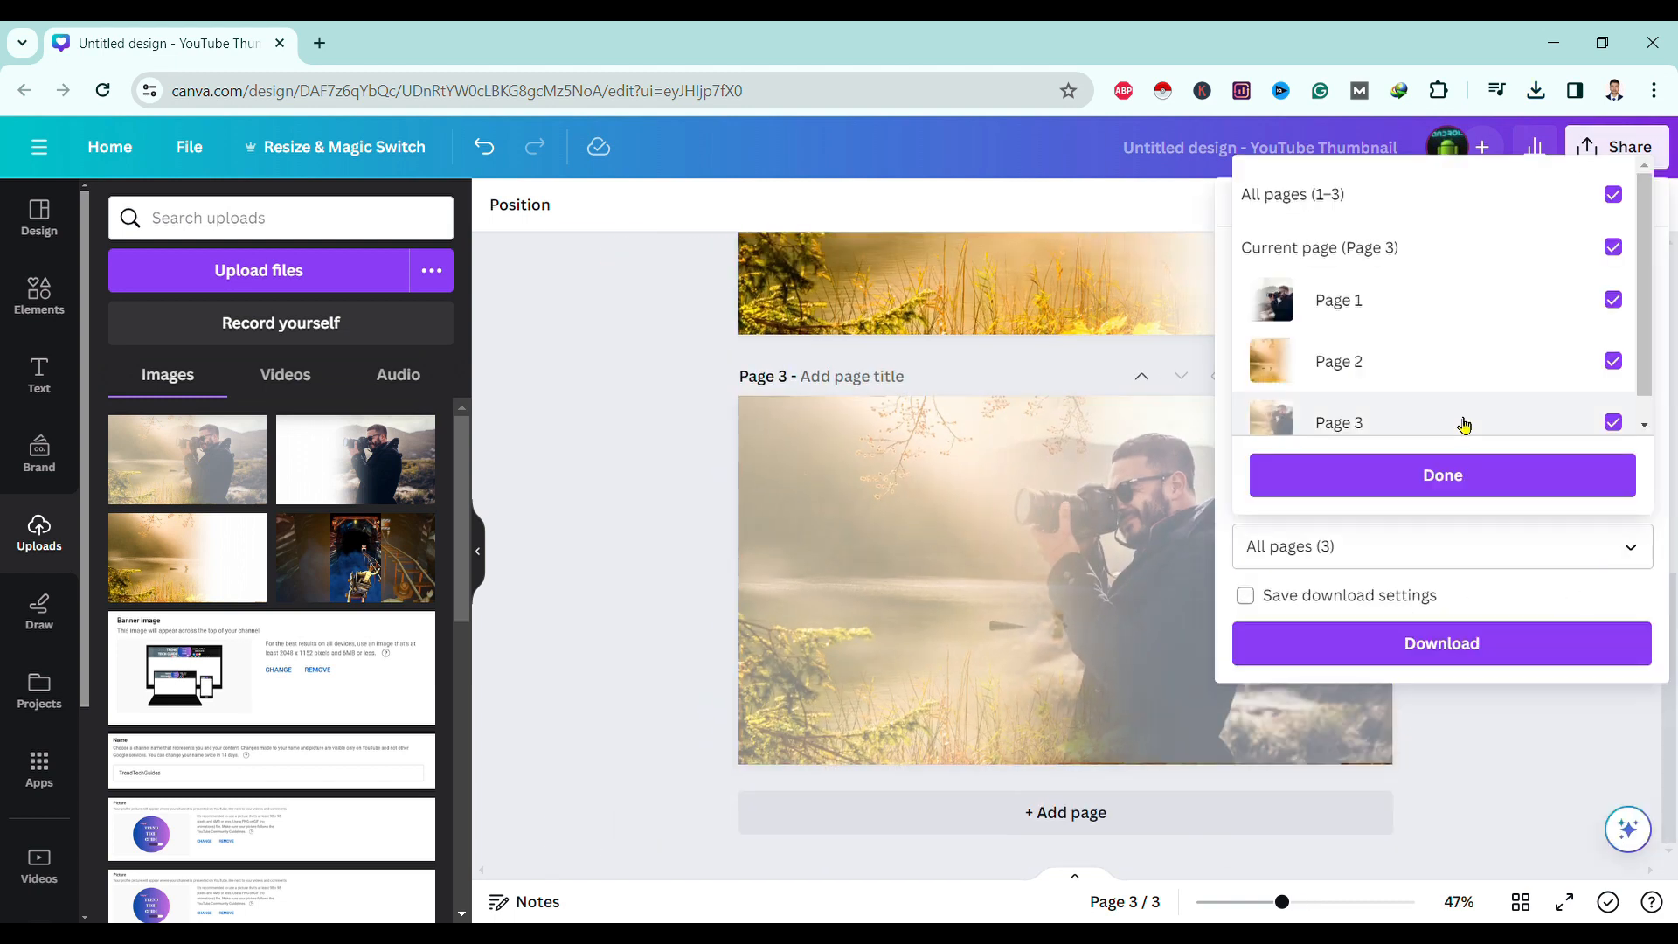
click(1613, 361)
click(1612, 301)
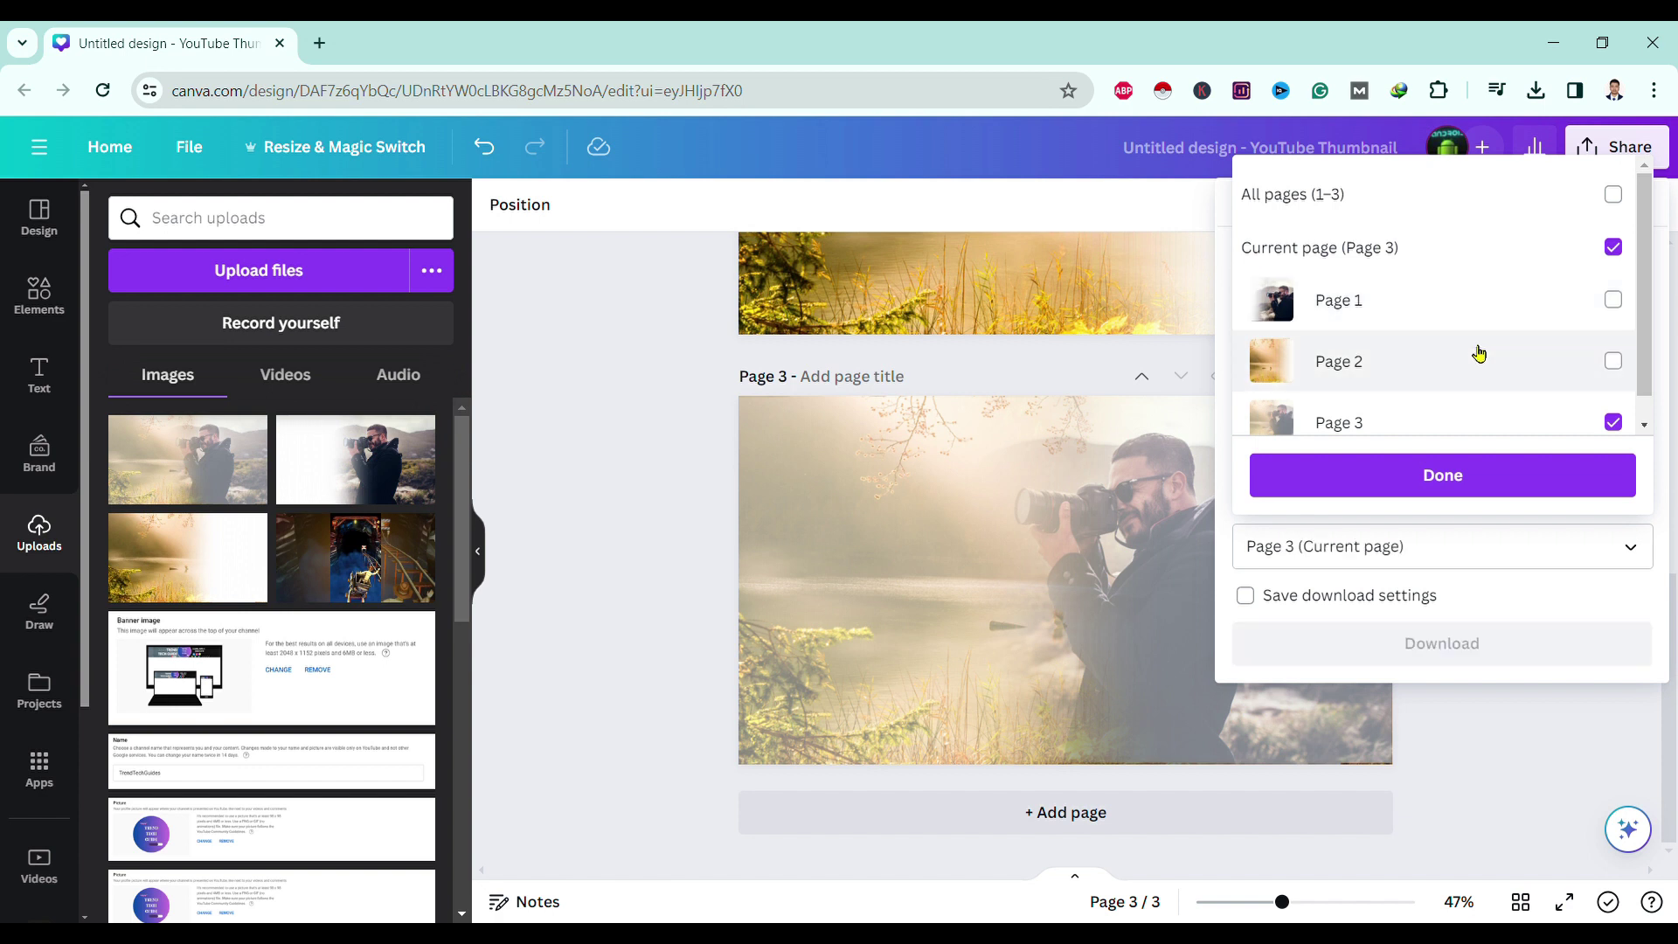
click(1386, 478)
click(1442, 643)
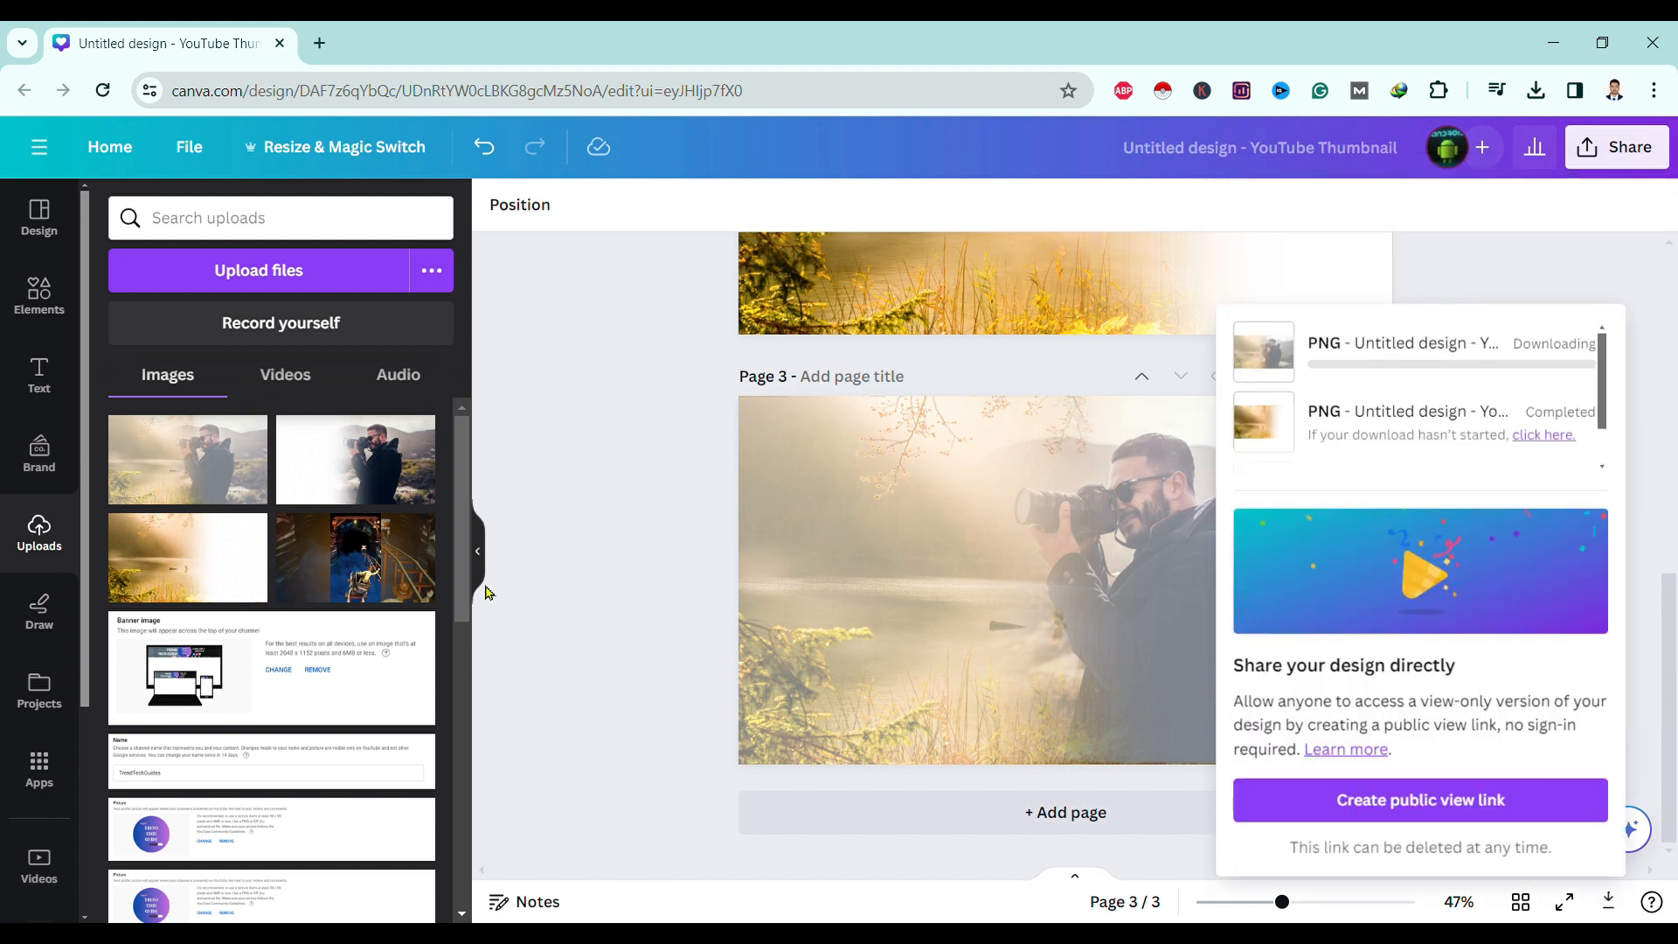
click(582, 664)
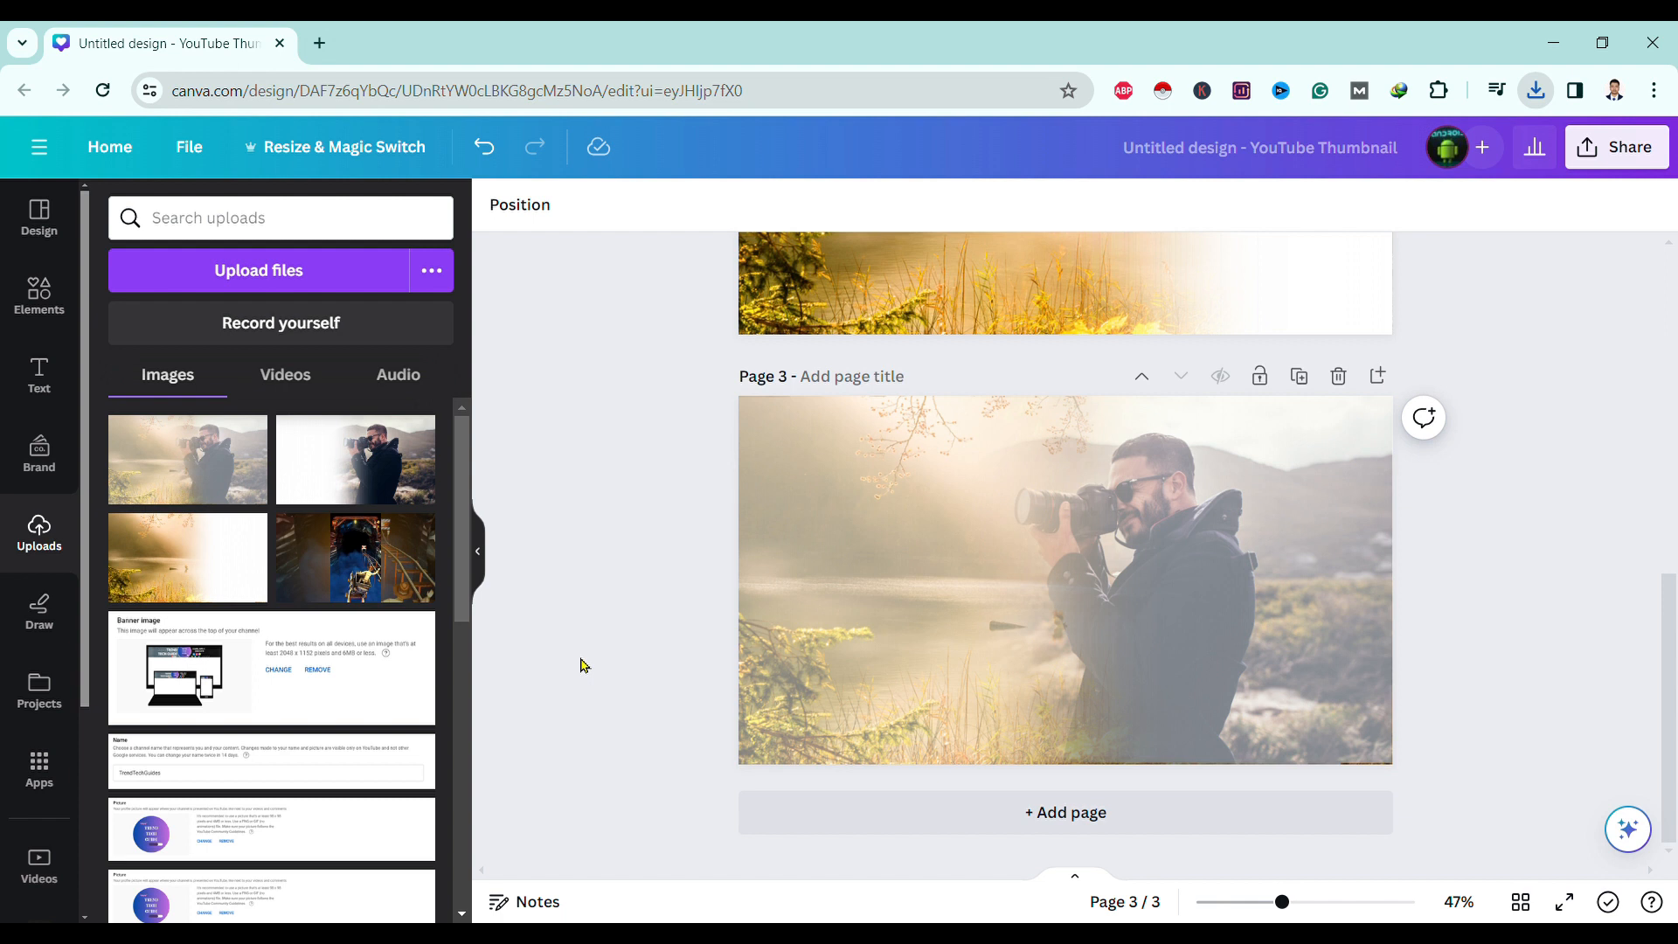
Step: Add a fourth page and stretch the uploaded blended photo to fill it
click(1377, 375)
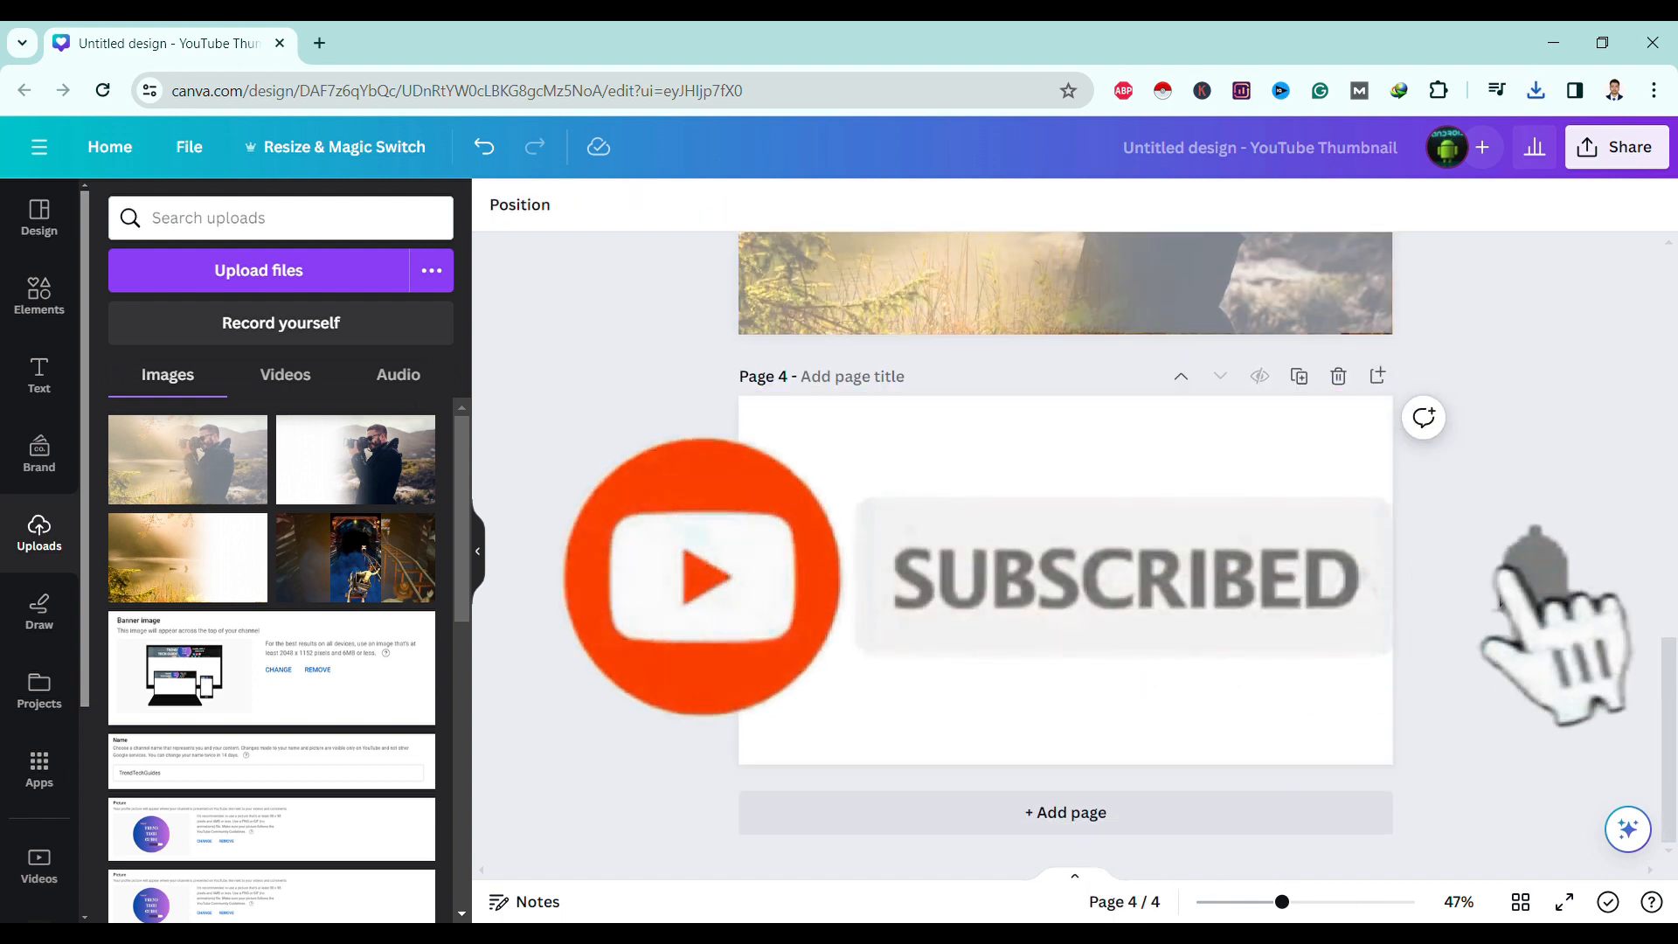
mouse_move(132, 440)
mouse_down()
mouse_move(892, 529)
mouse_move(900, 503)
mouse_up()
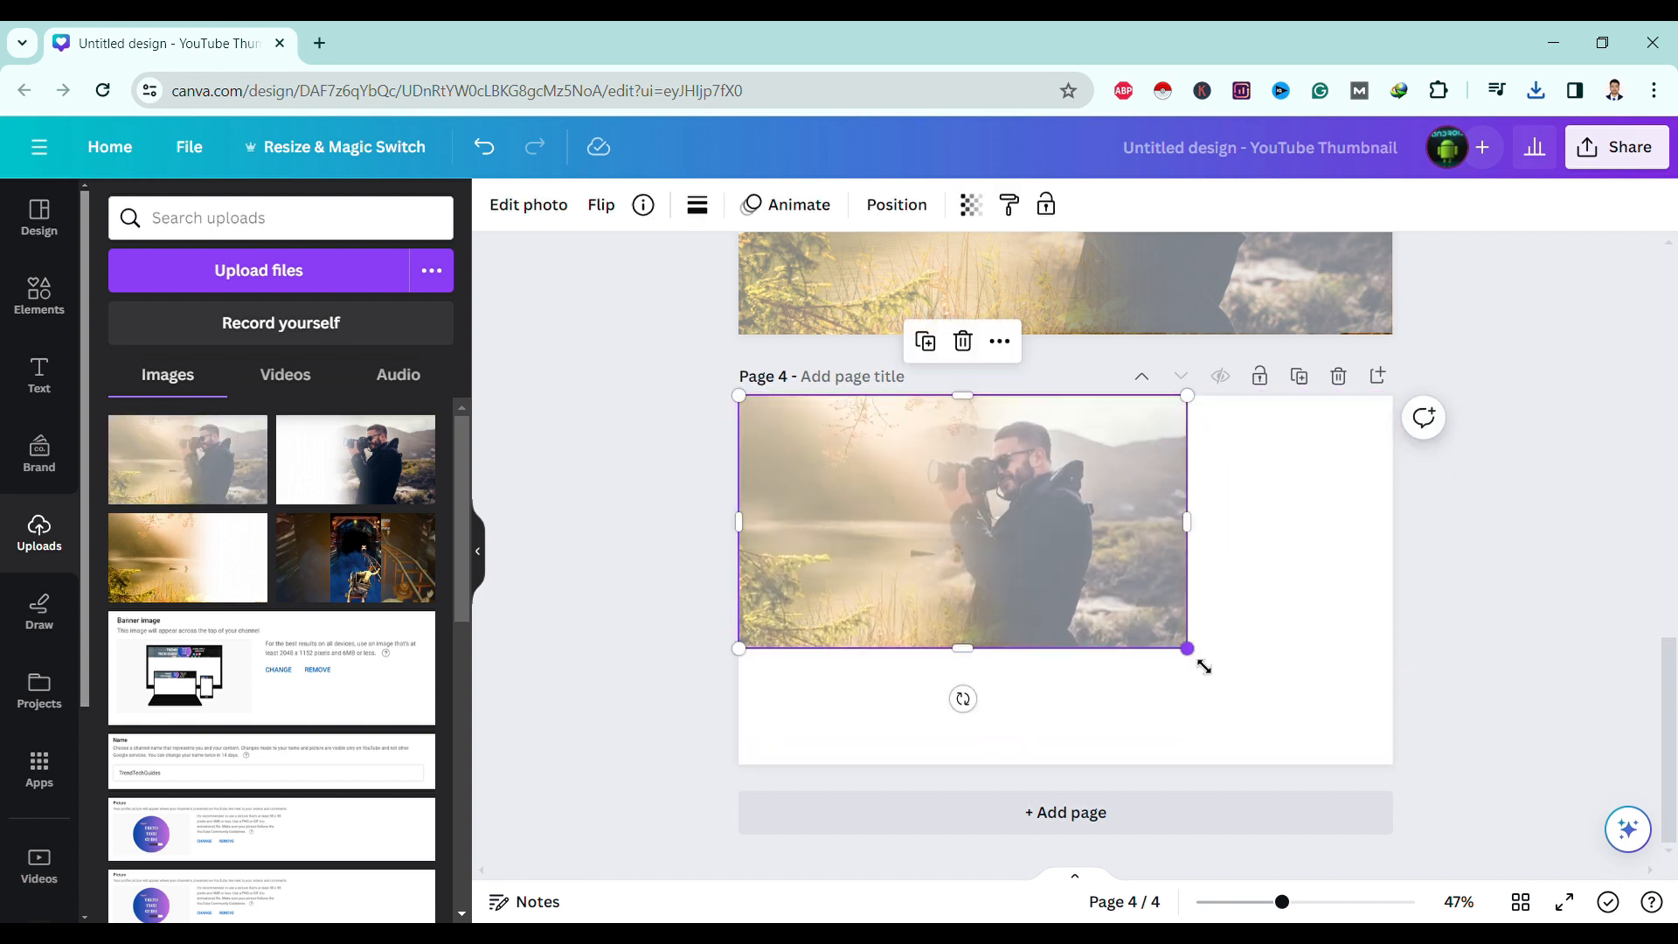
drag(1188, 649, 1394, 764)
scroll(1633, 501, up, 3)
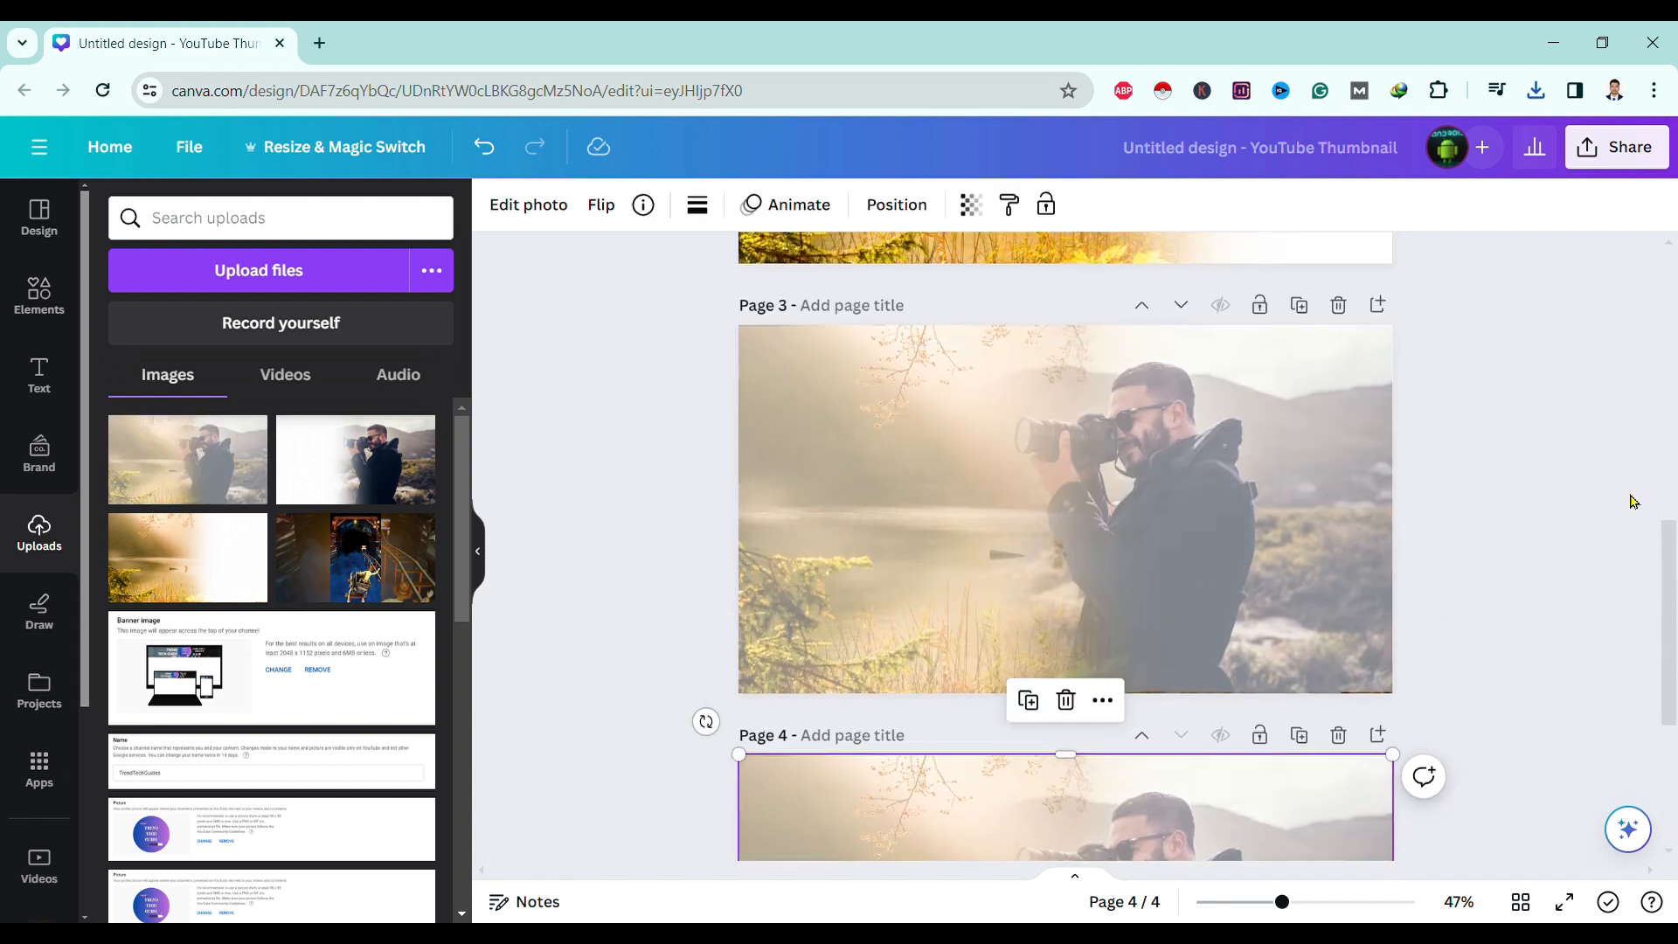
scroll(1633, 502, down, 3)
click(1485, 731)
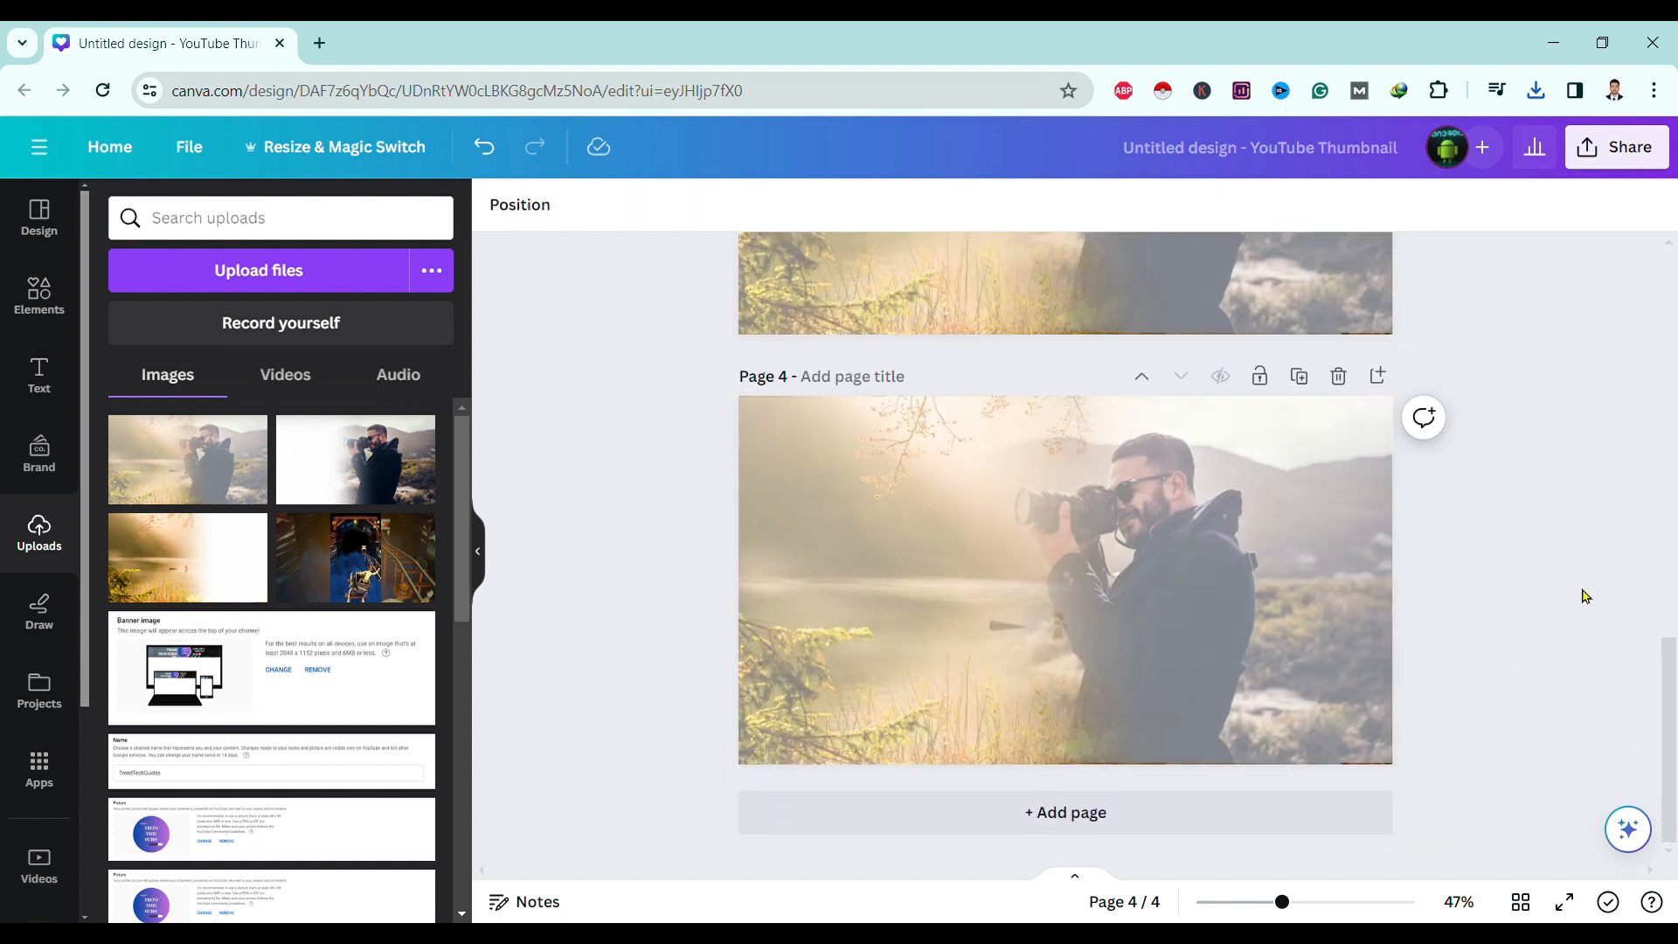
click(1124, 645)
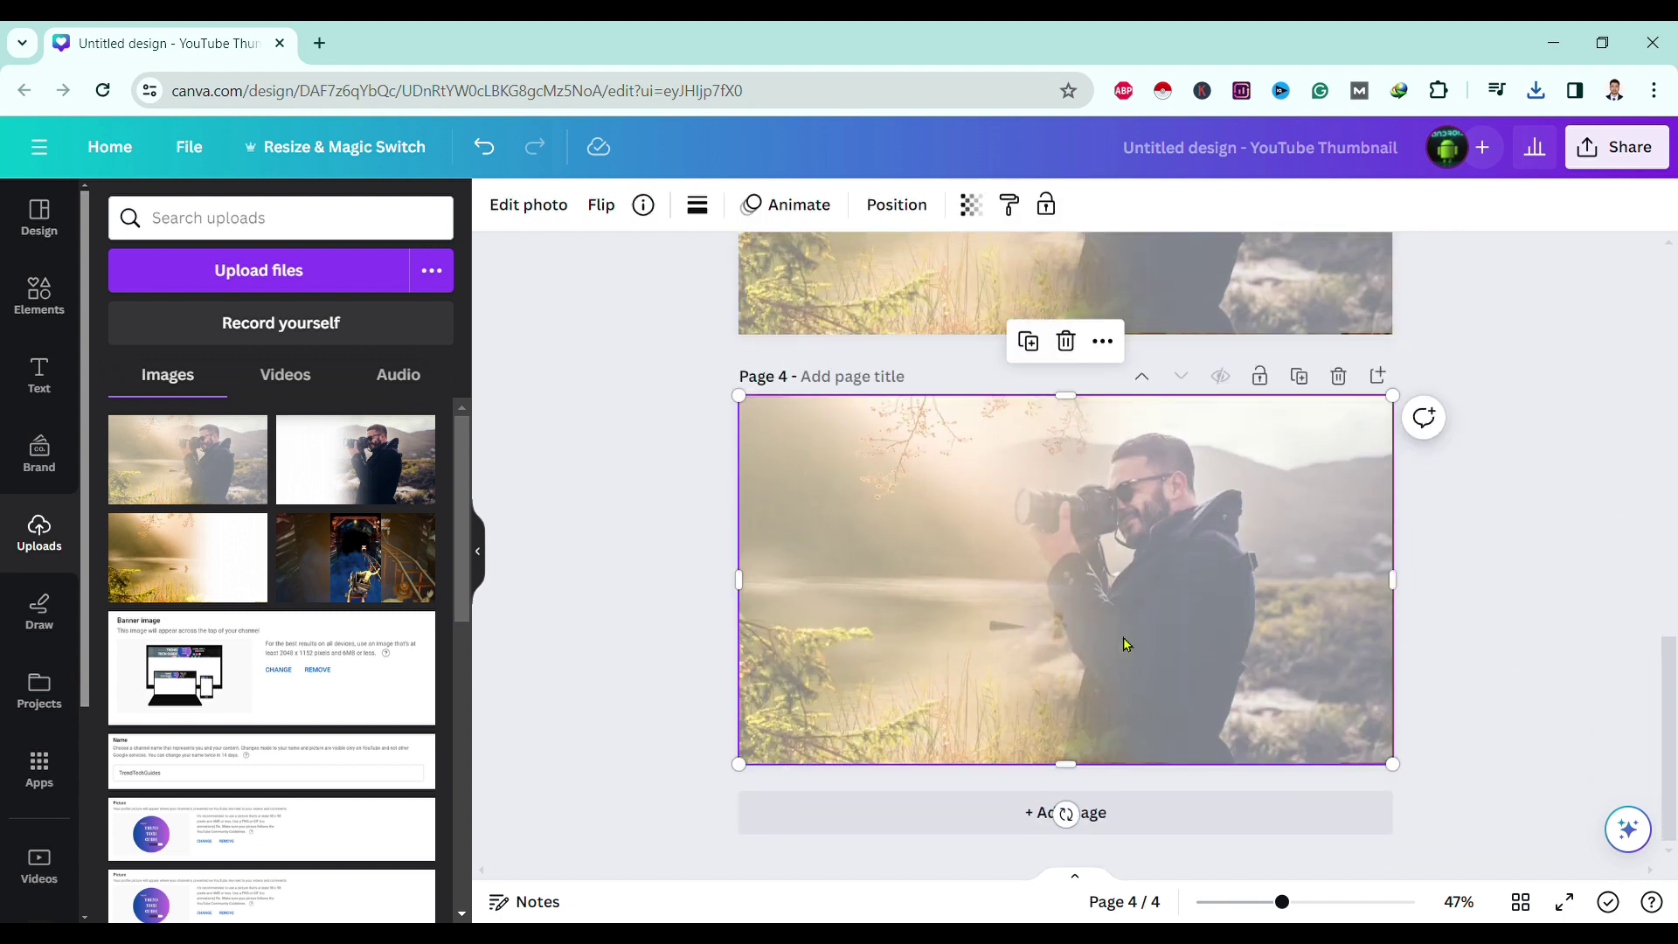
Step: In Edit photo > Adjust, lower brightness to -28 and raise saturation to 36 and clarity to 37
click(529, 207)
scroll(270, 701, down, 2)
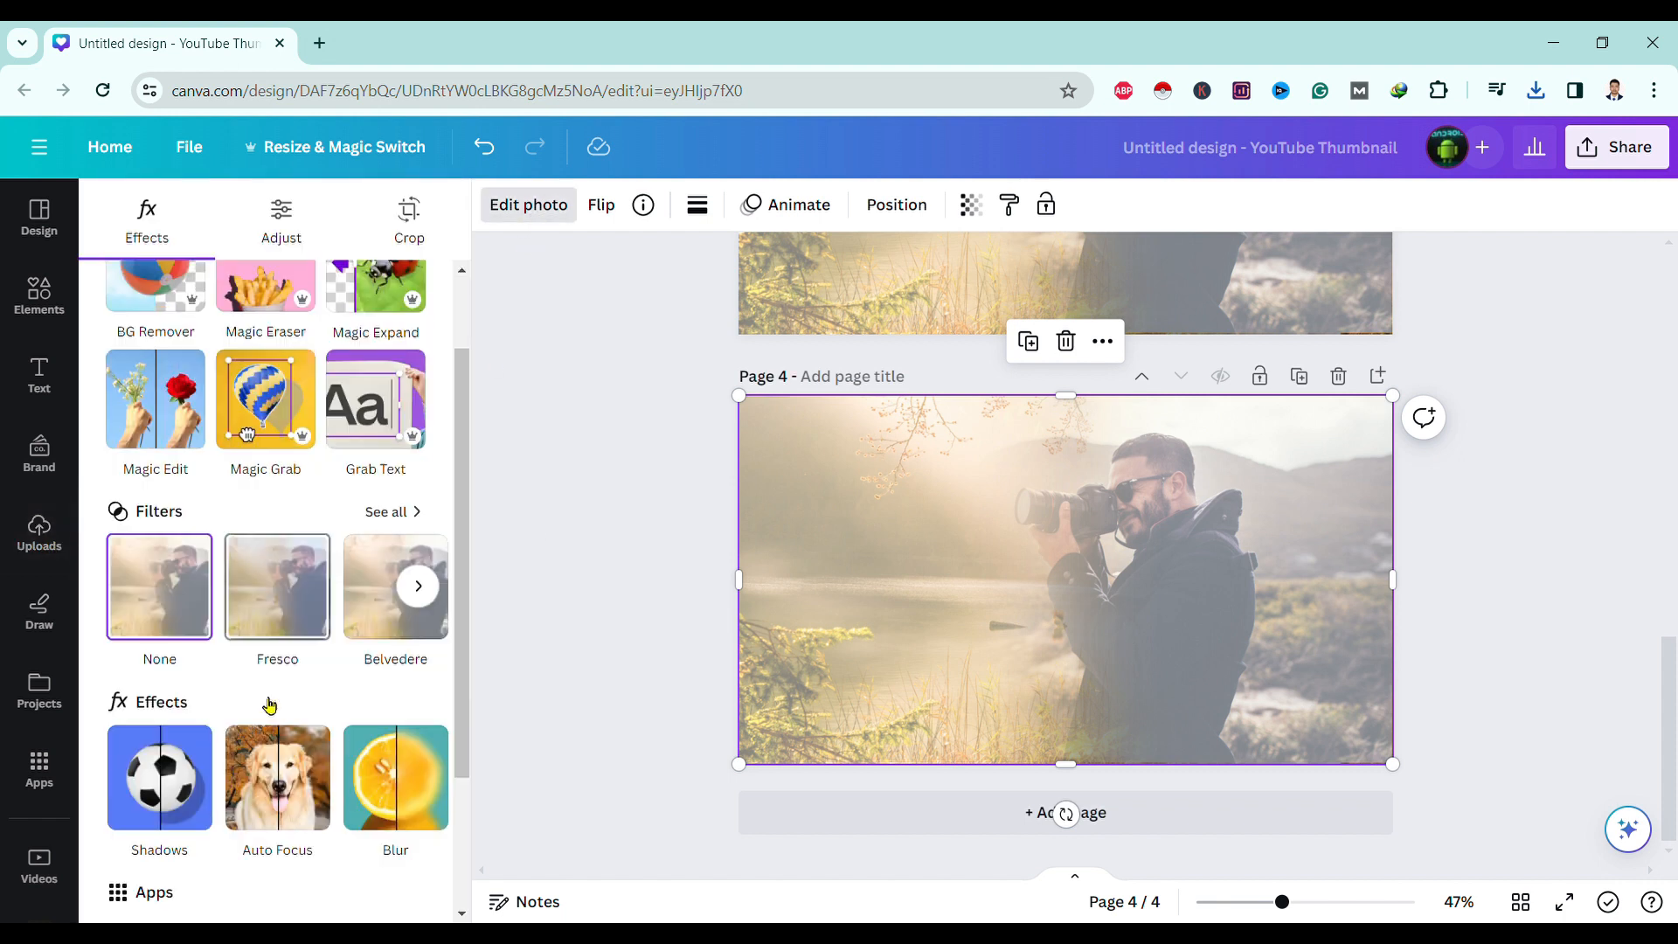
scroll(268, 440, up, 2)
click(297, 233)
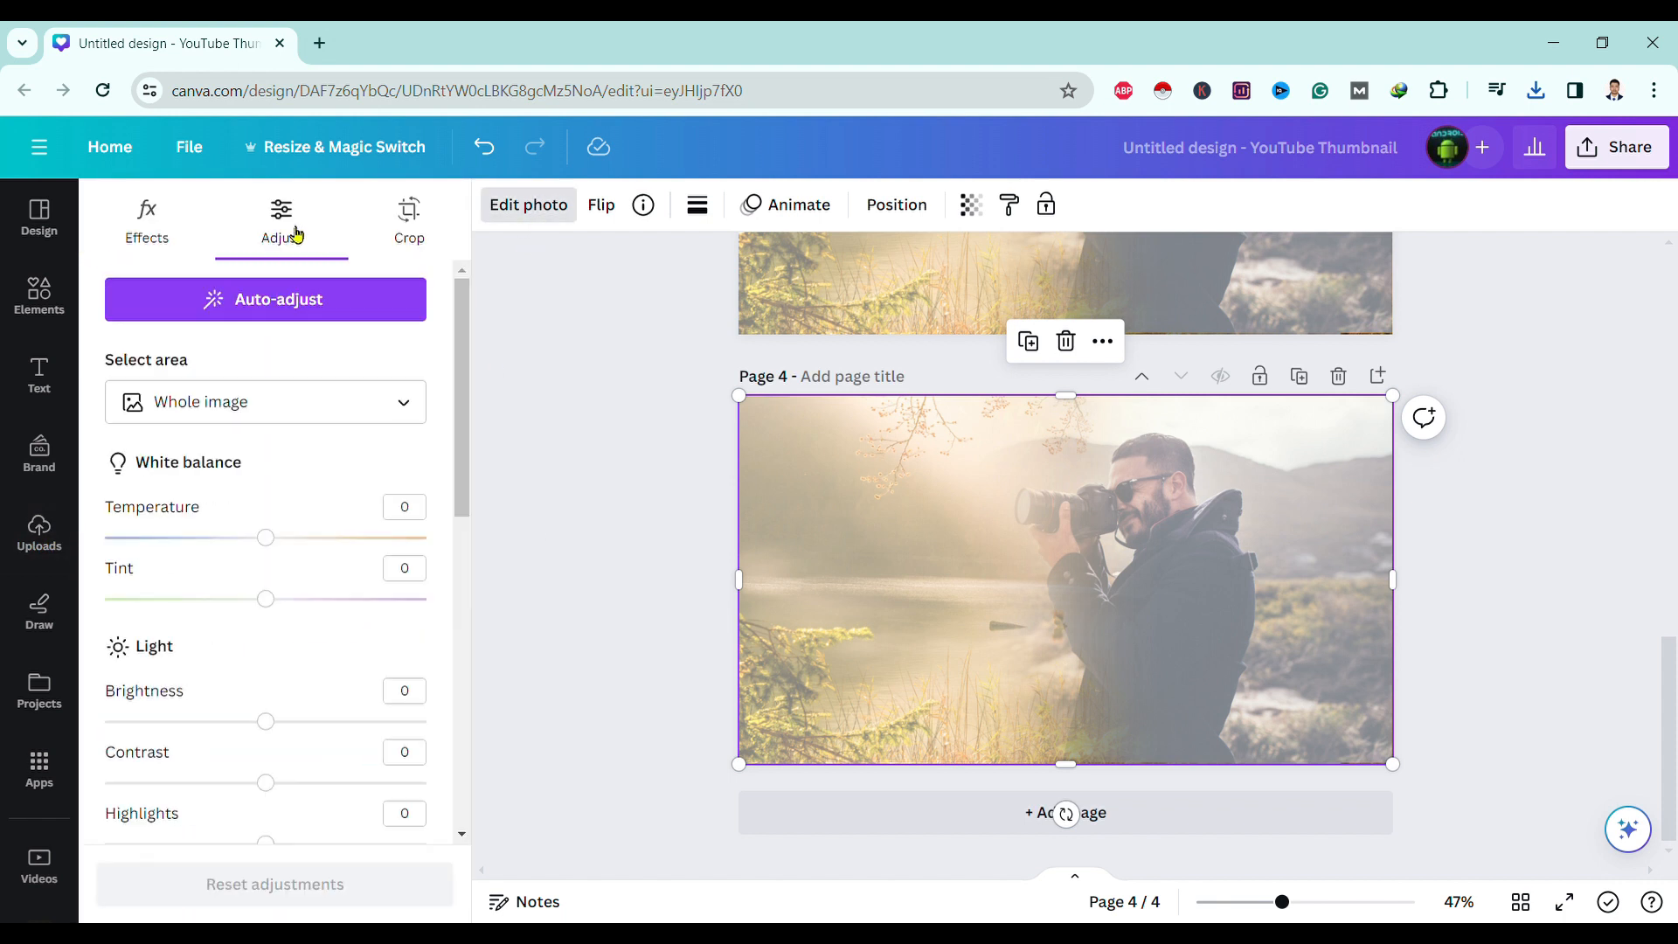
scroll(230, 494, down, 2)
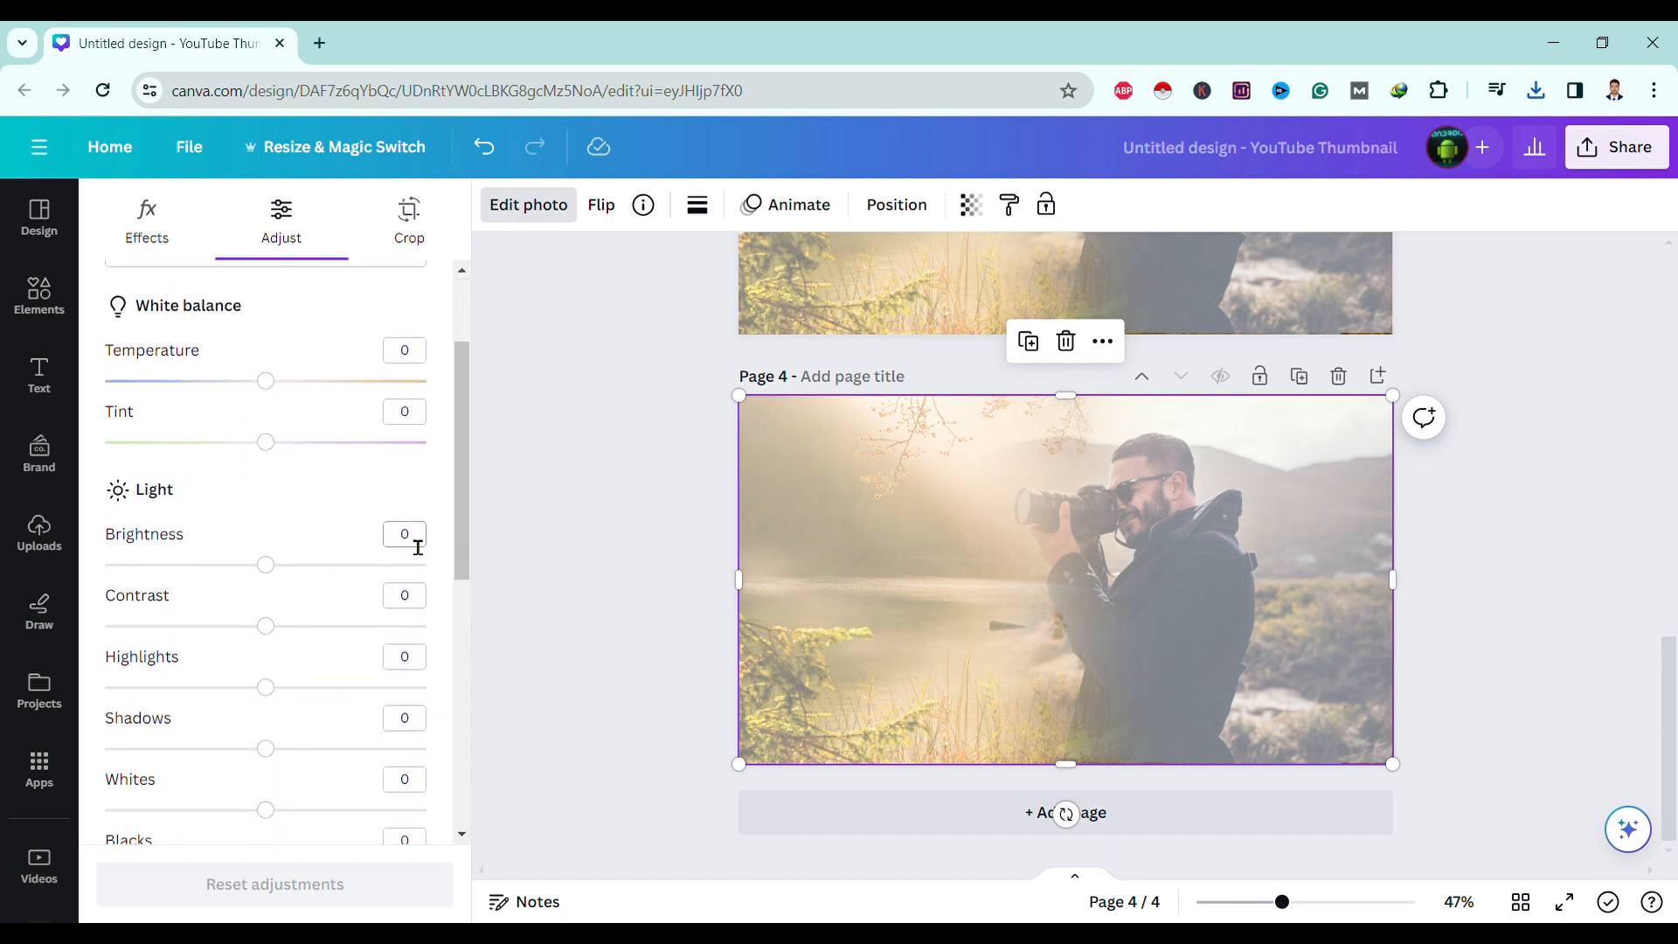
drag(273, 569, 222, 568)
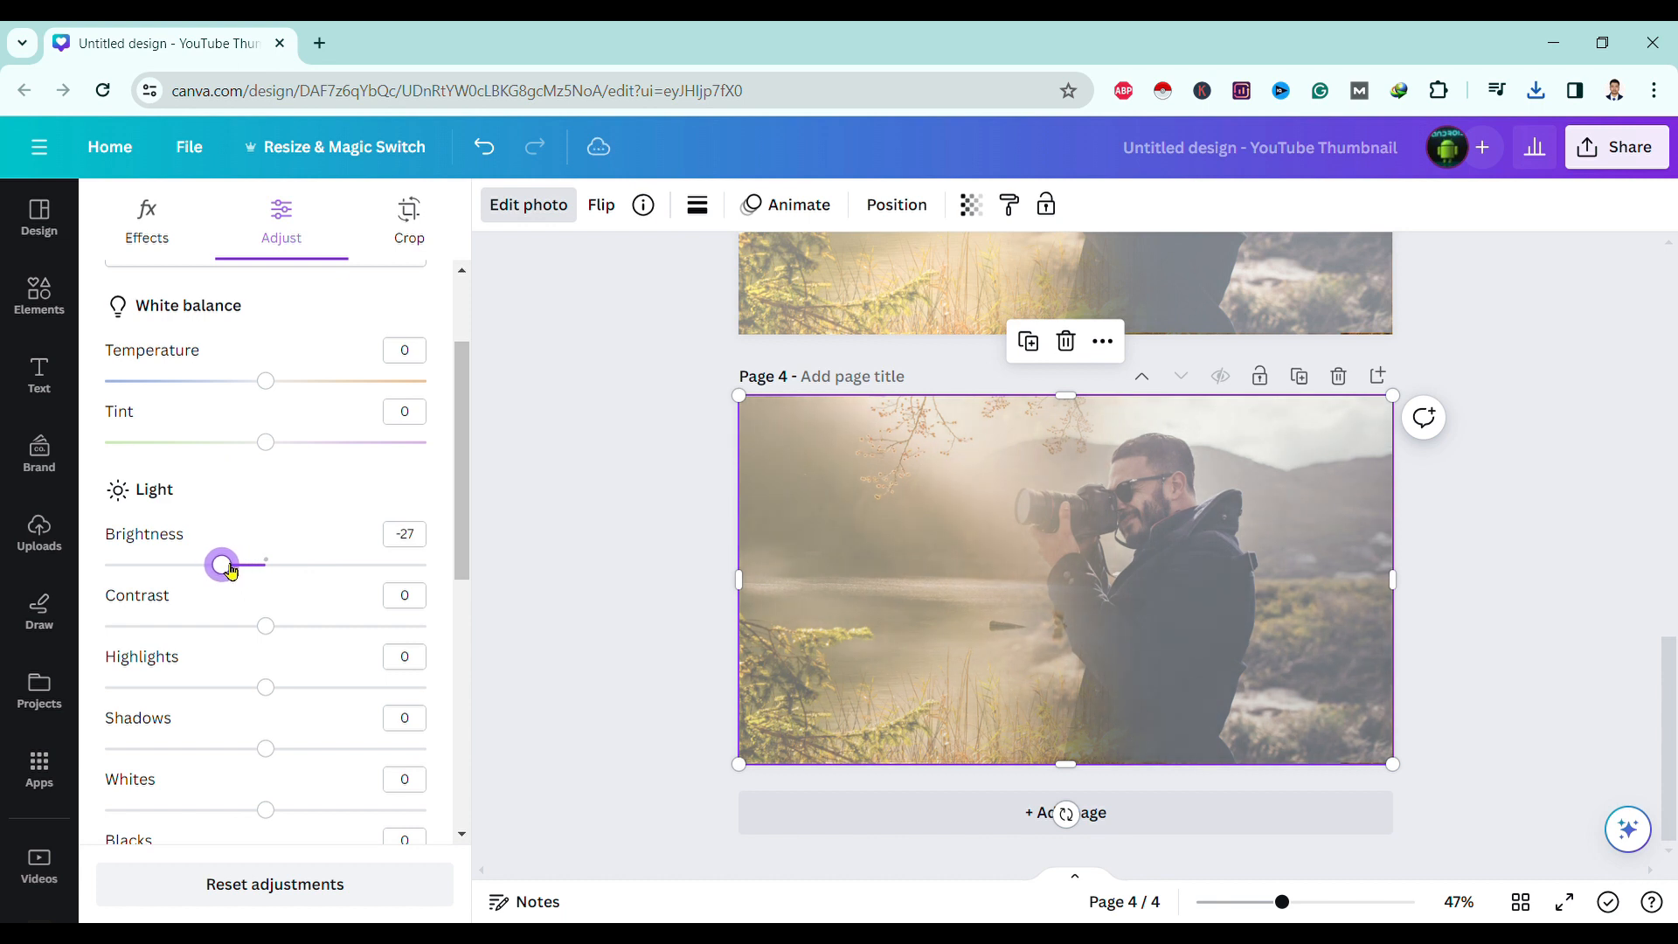
scroll(236, 603, up, 1)
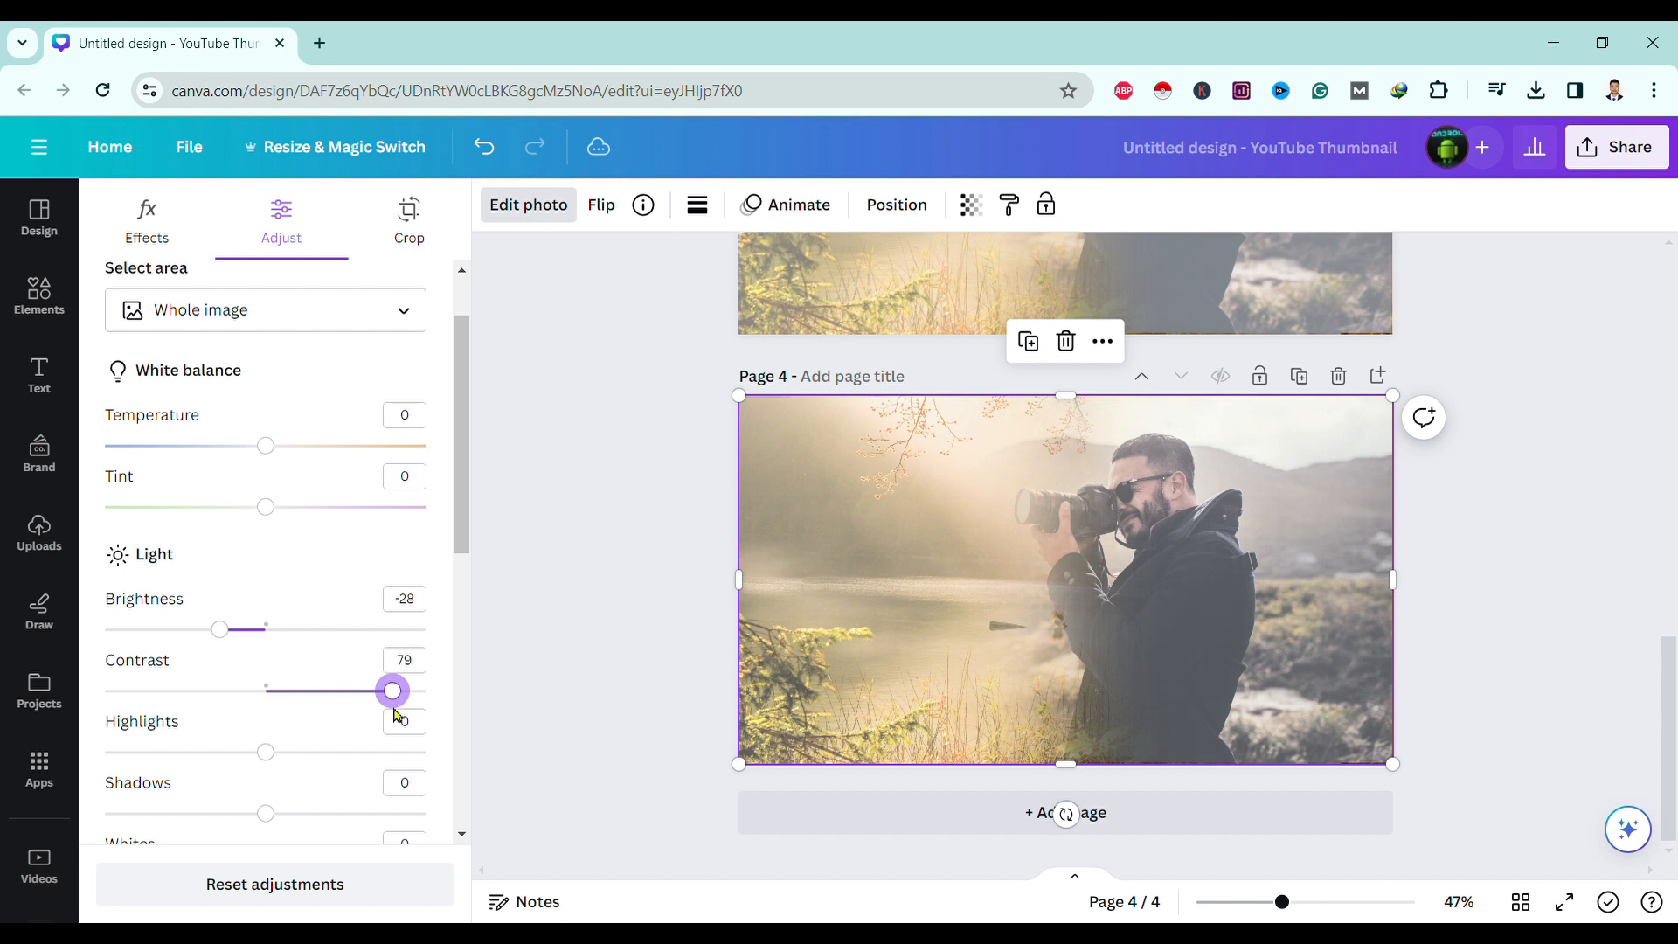
scroll(292, 768, down, 2)
scroll(275, 734, down, 1)
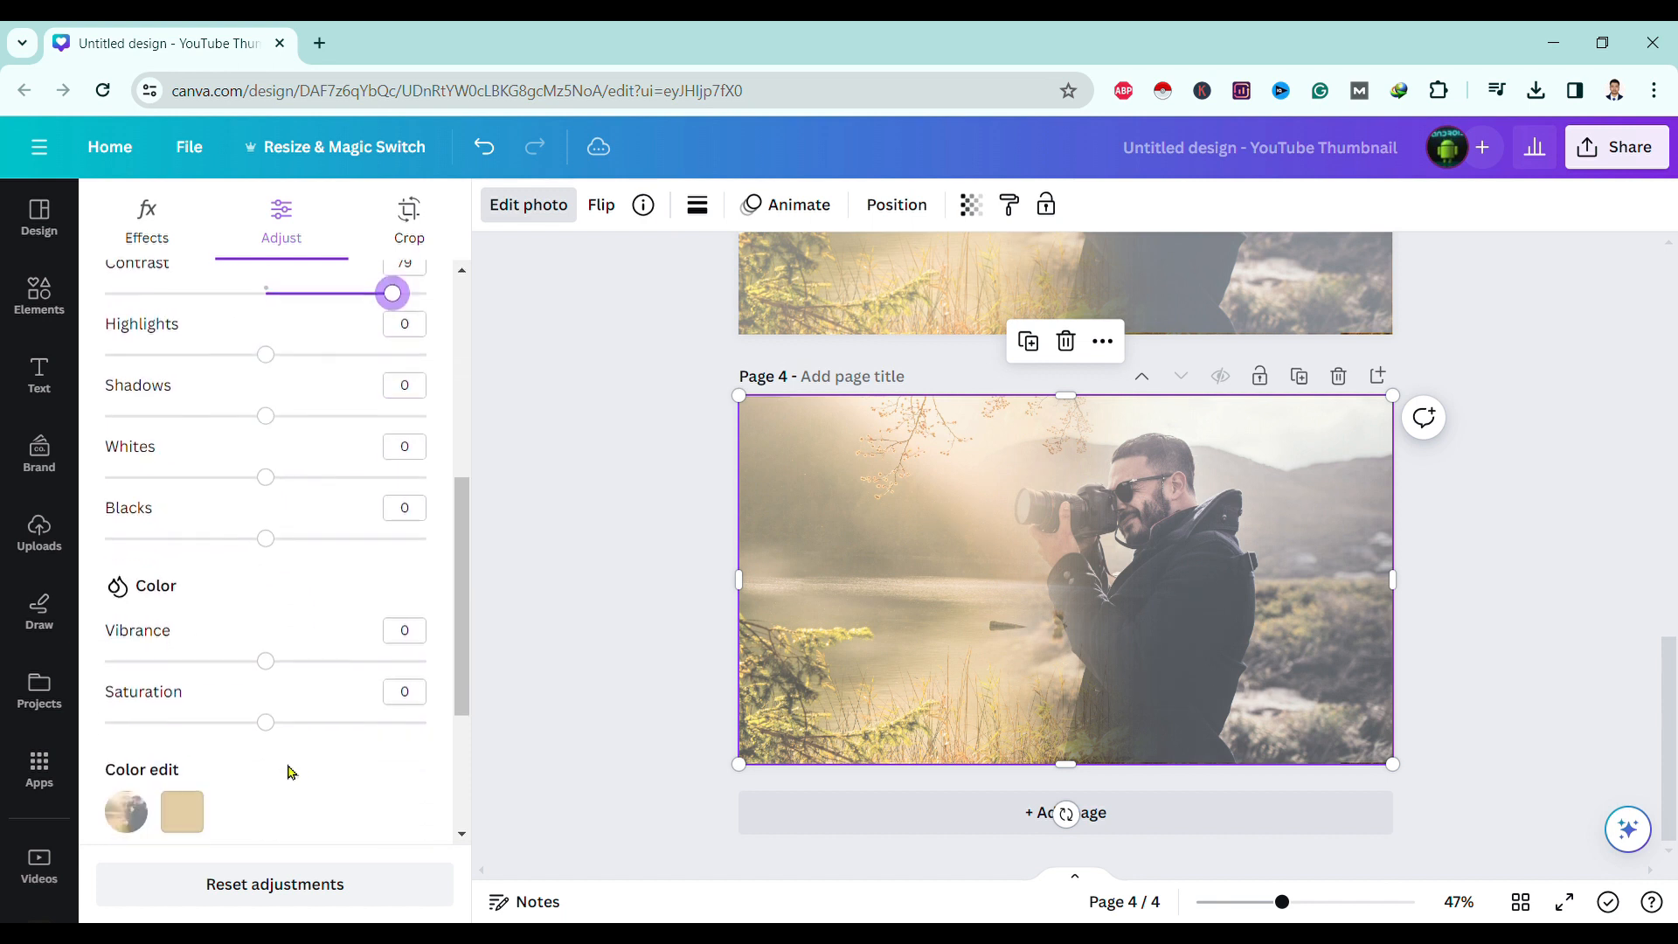
drag(266, 723, 318, 723)
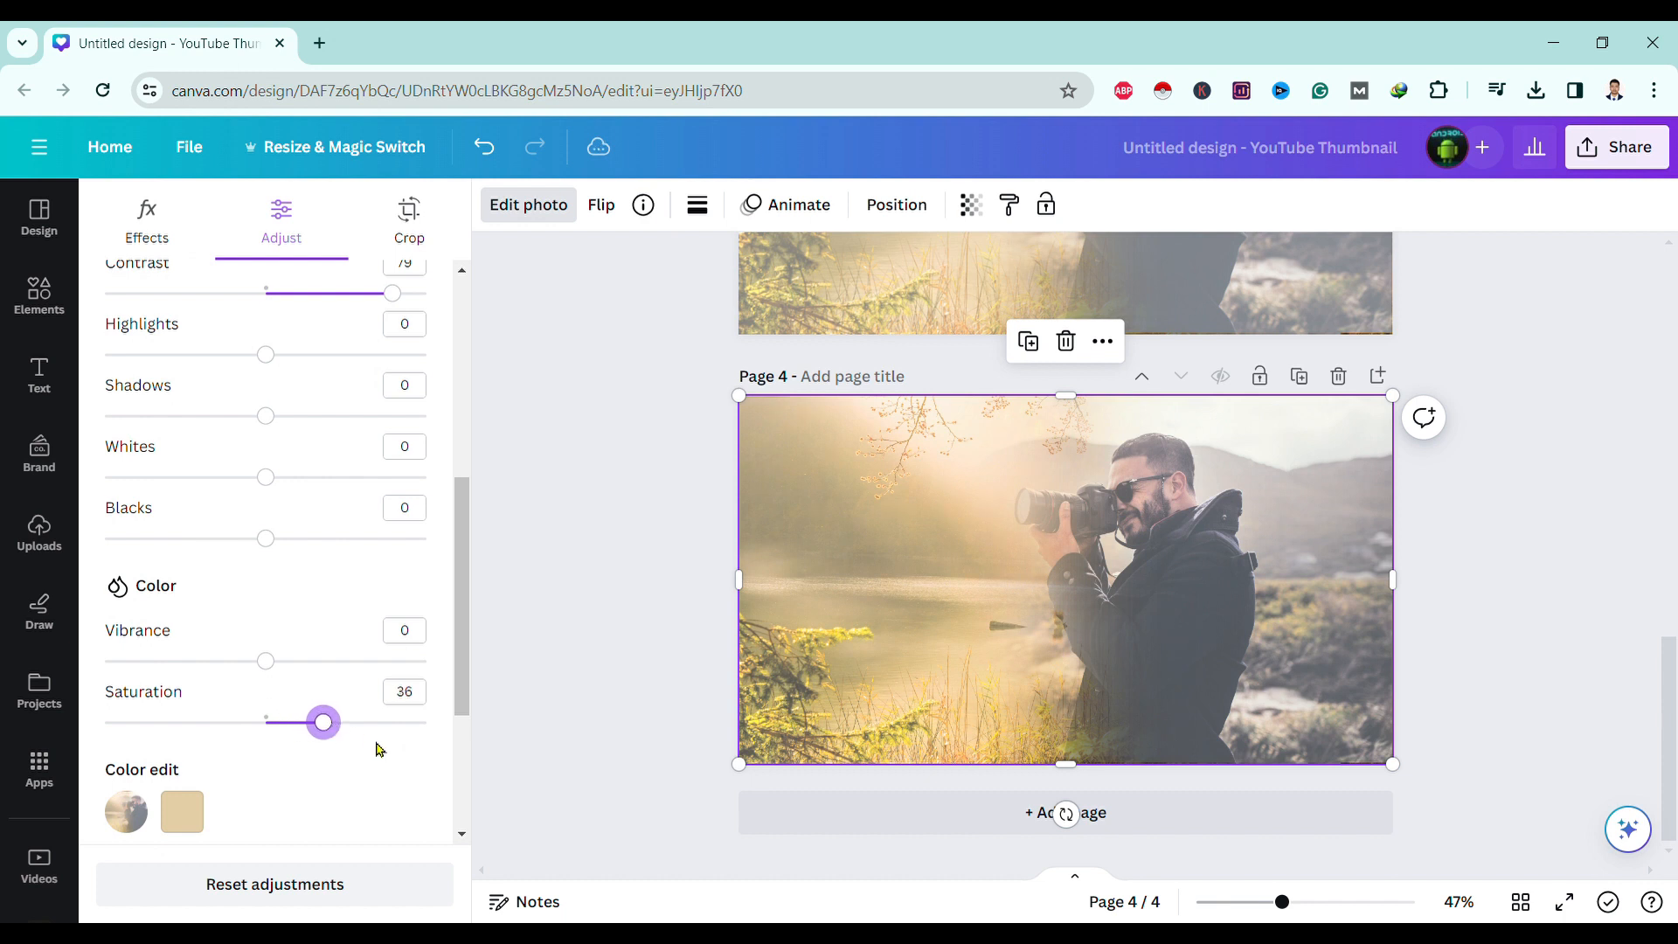
scroll(376, 749, down, 2)
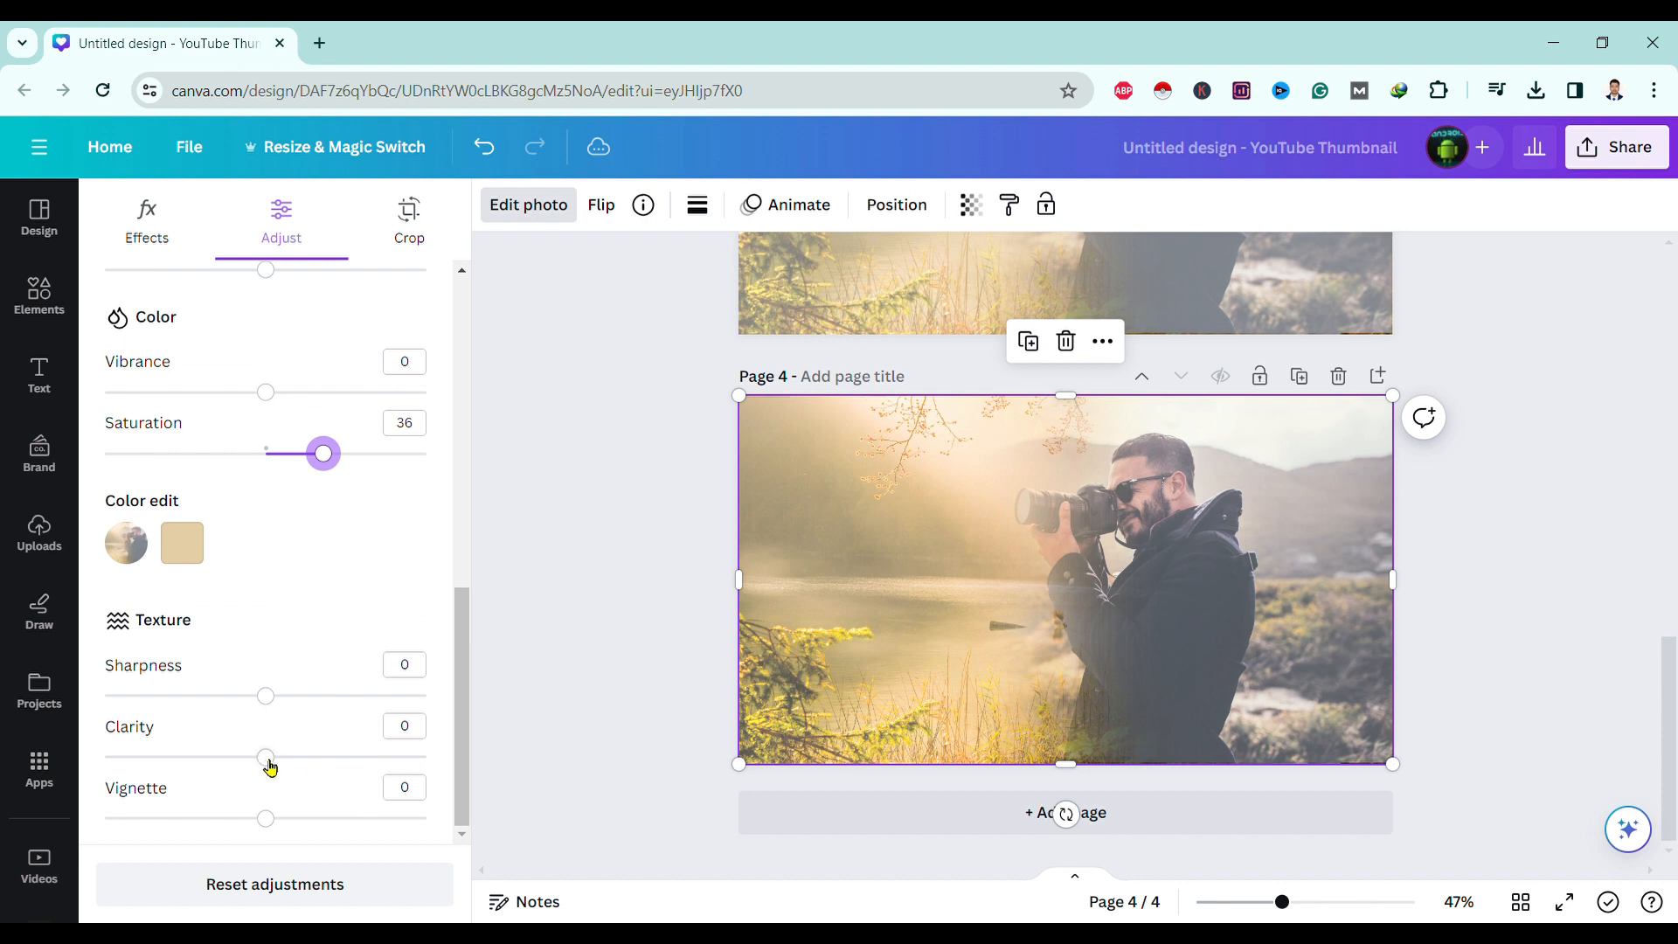
drag(266, 757, 322, 757)
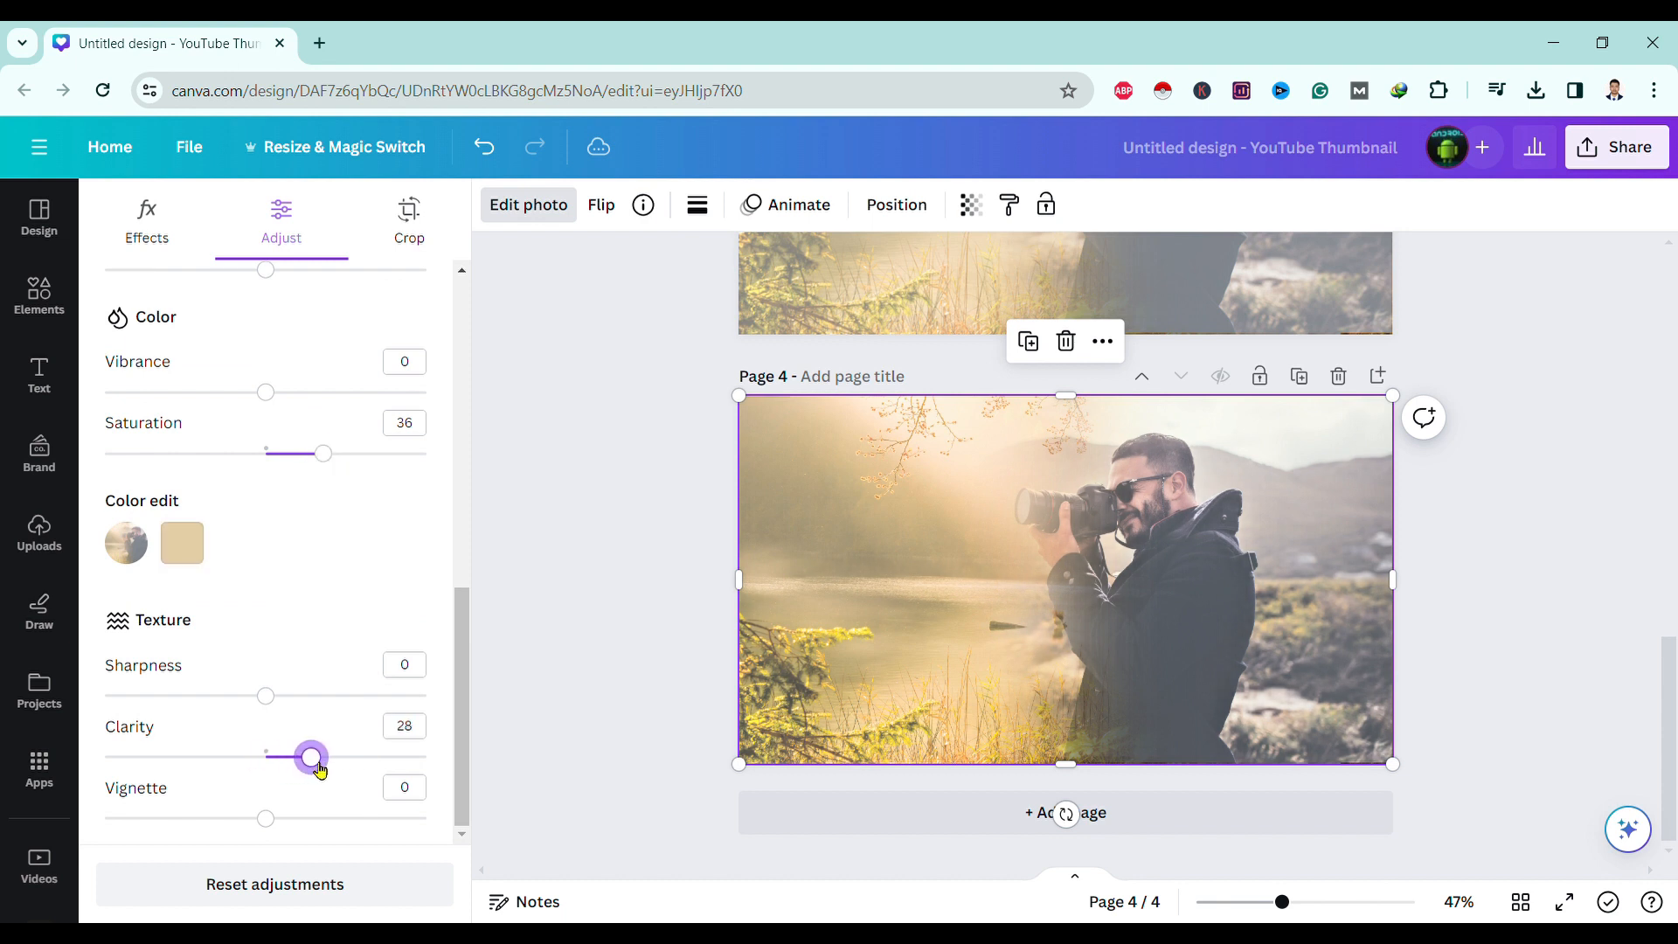
drag(322, 756, 347, 763)
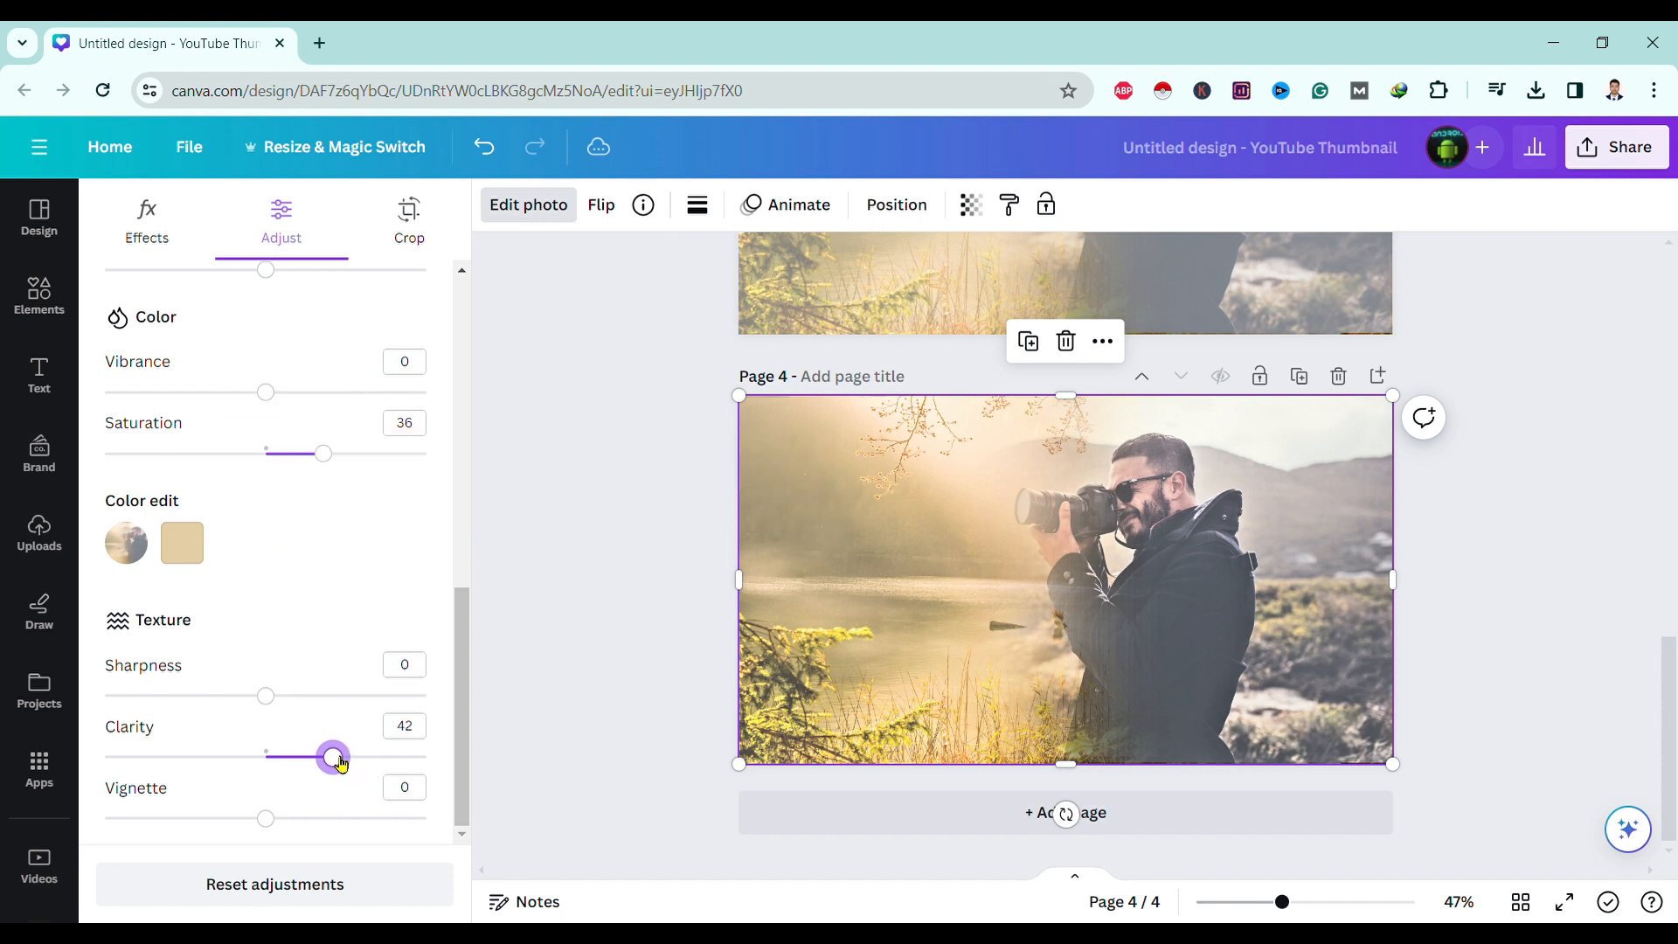